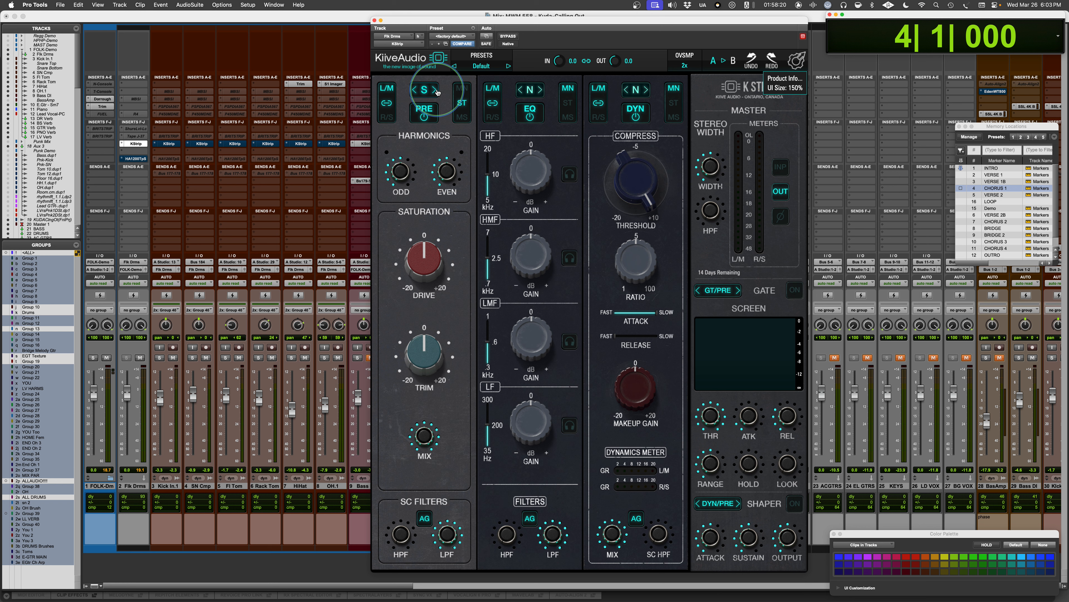
Change the preamp section's model from S through A to N.
left_click(414, 90)
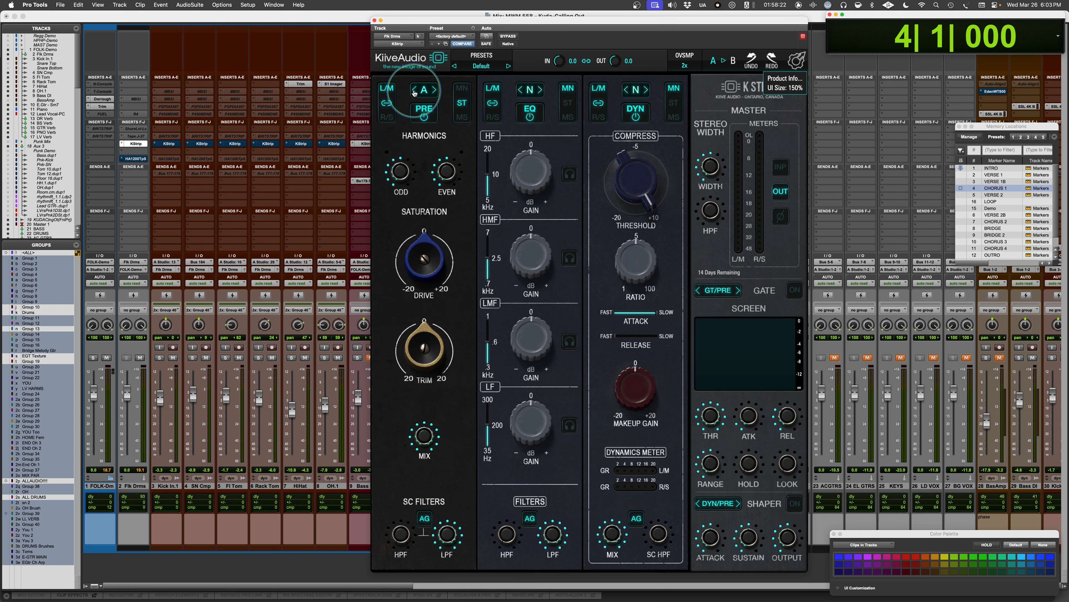
left_click(414, 90)
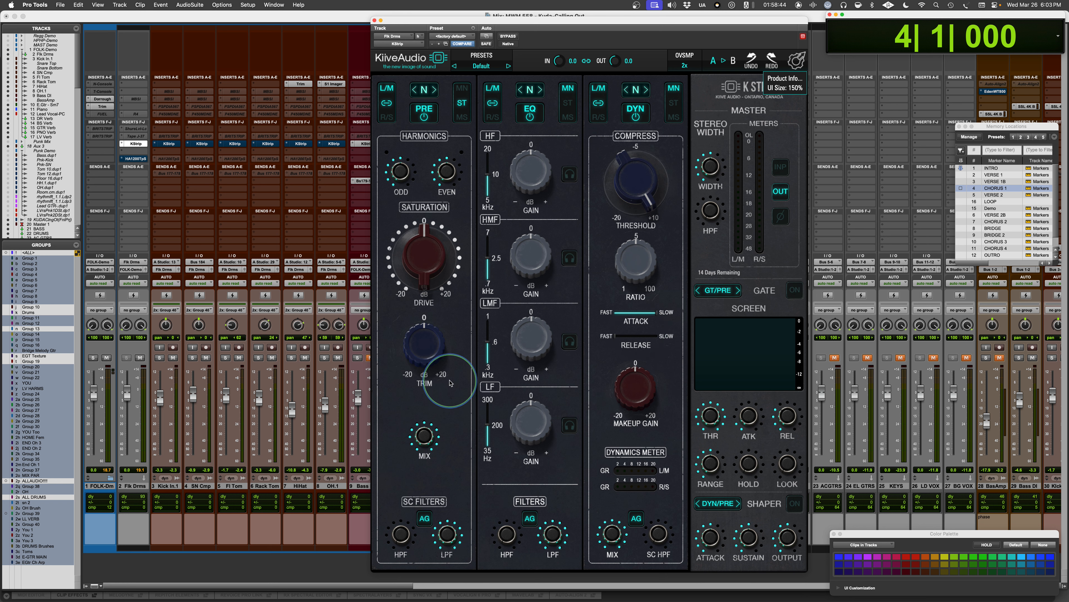
Switch the shaper's DYN/PRE routing to its alternative and restore DYN/PRE.
mouse_move(644, 90)
left_mouse_down()
mouse_move(501, 74)
mouse_move(652, 87)
left_mouse_up()
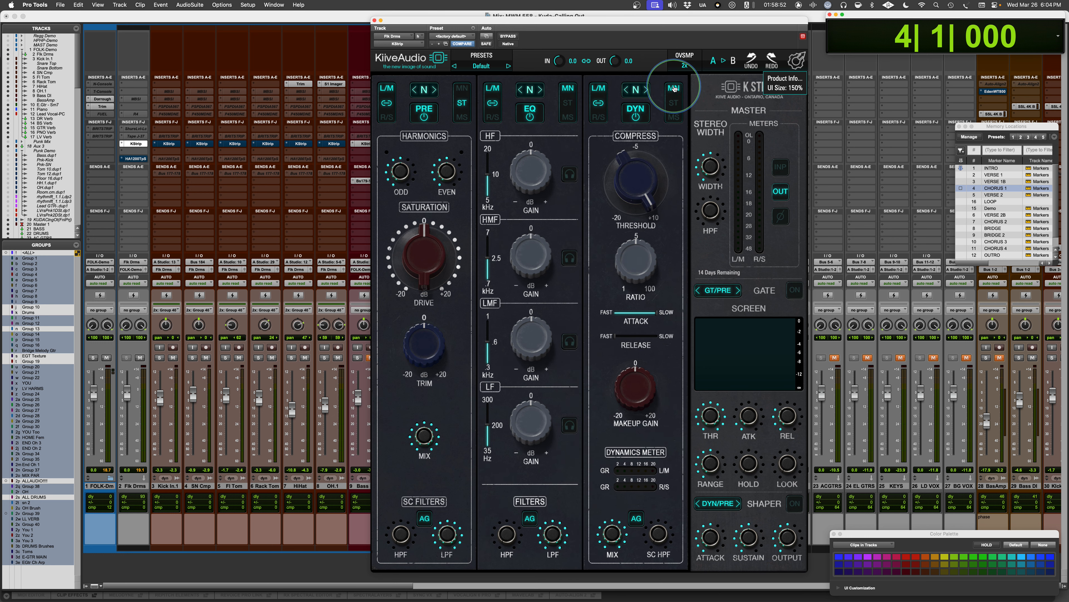
mouse_move(439, 82)
left_mouse_down()
mouse_move(670, 89)
mouse_move(667, 80)
mouse_move(635, 90)
mouse_move(427, 84)
left_mouse_up()
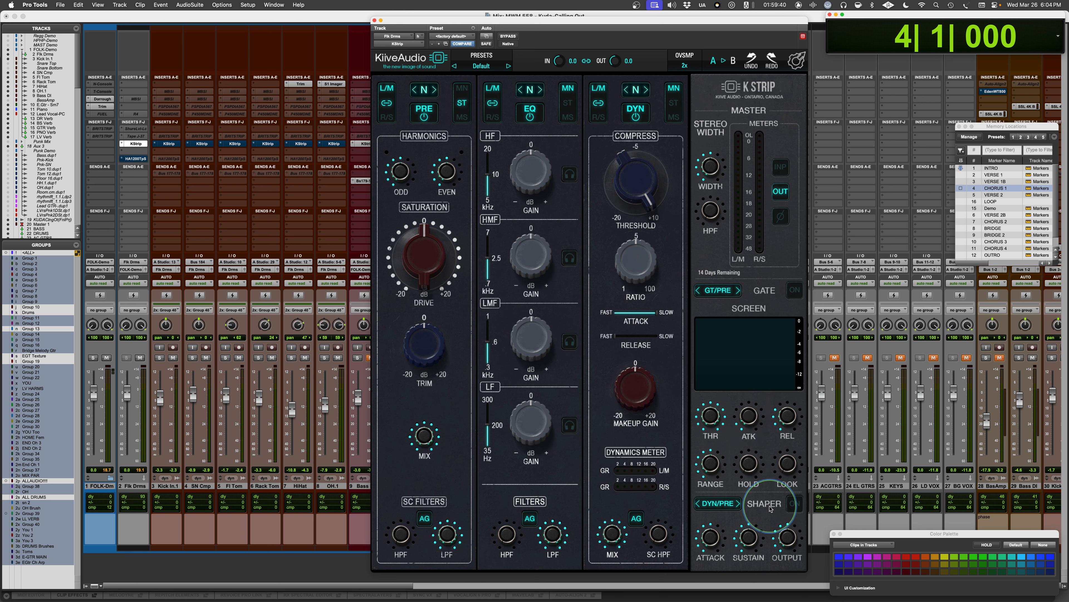
left_click(721, 505)
left_click(721, 505)
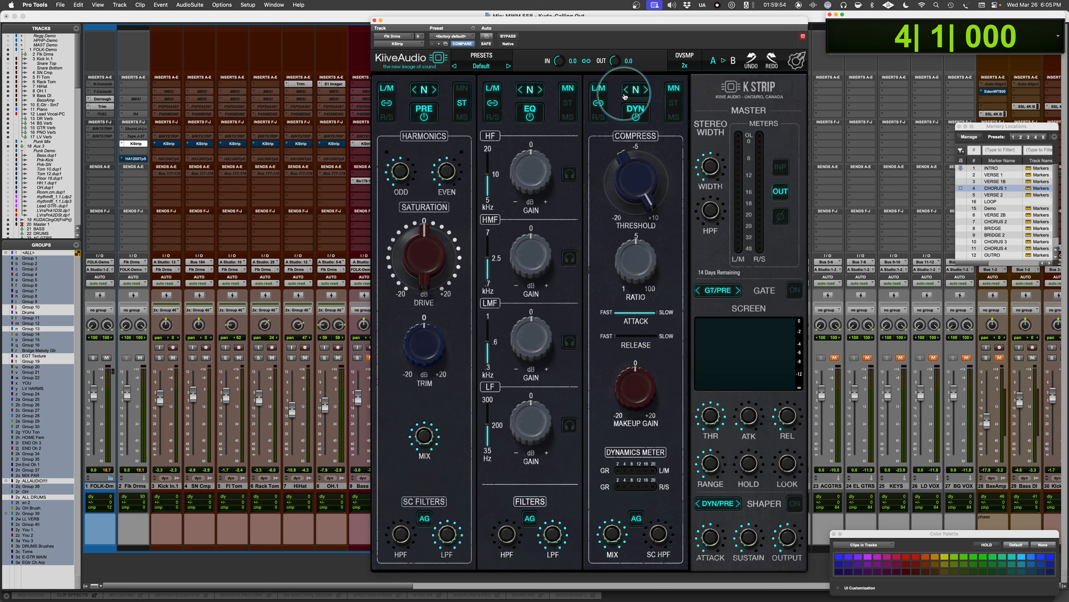
Load the preamp models A and S one after the other and return to model N.
left_click(424, 91)
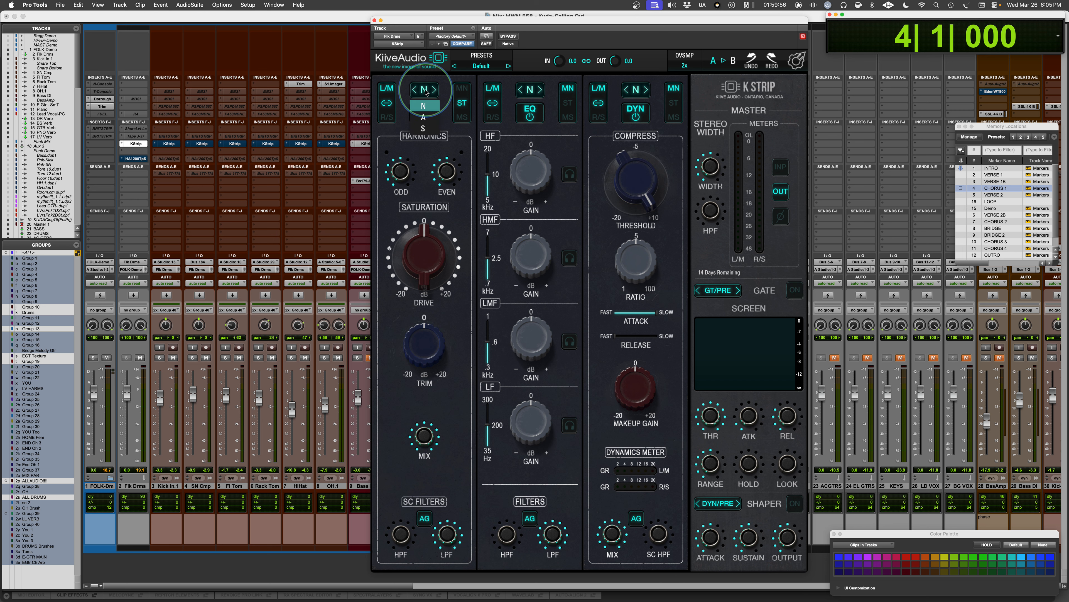
left_click(428, 117)
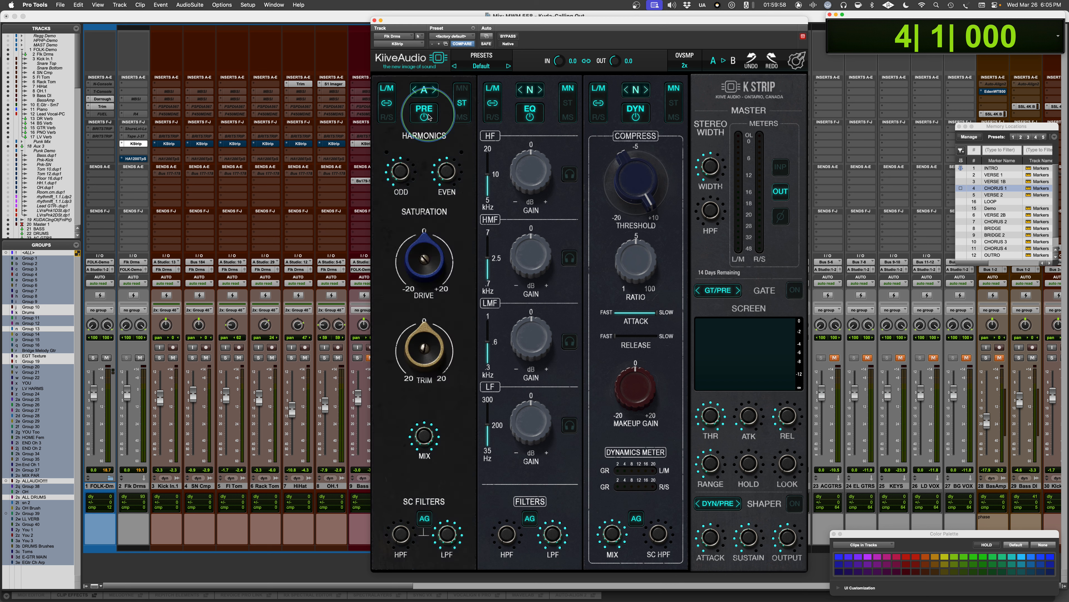
left_click(426, 90)
left_click(428, 128)
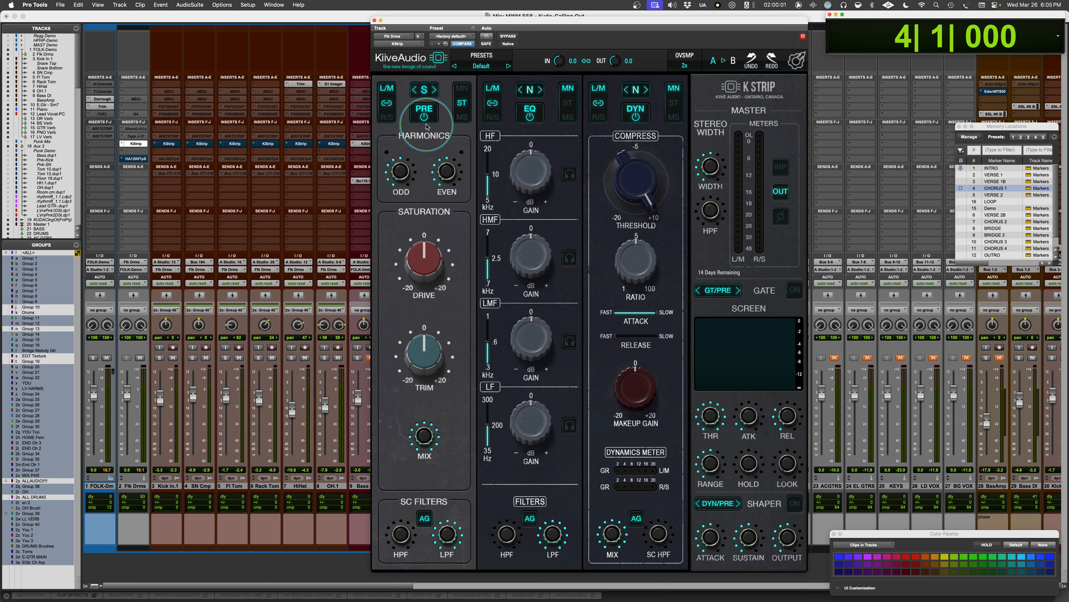
left_click(428, 91)
left_click(426, 105)
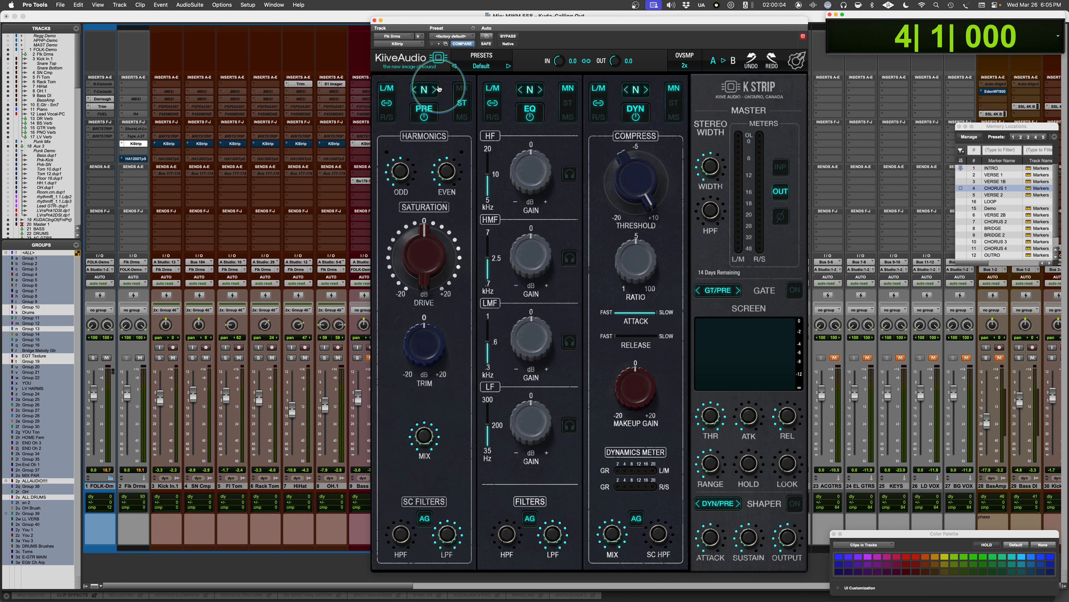
Cycle the preamp through its three models back to N, and toggle the preamp section off and on.
left_click(435, 91)
left_click(435, 90)
left_click(435, 91)
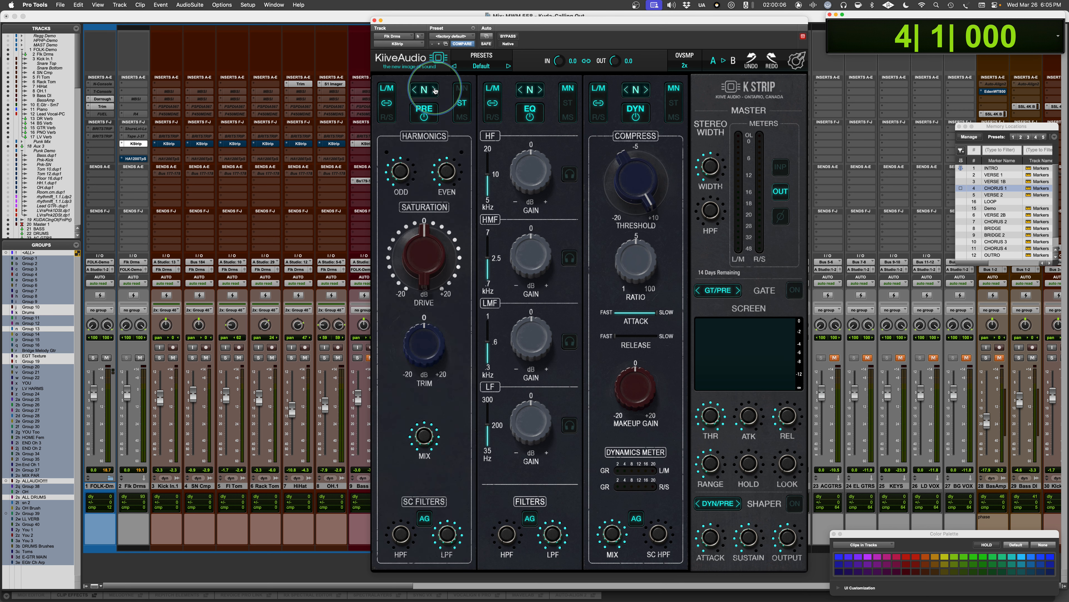
left_click(426, 114)
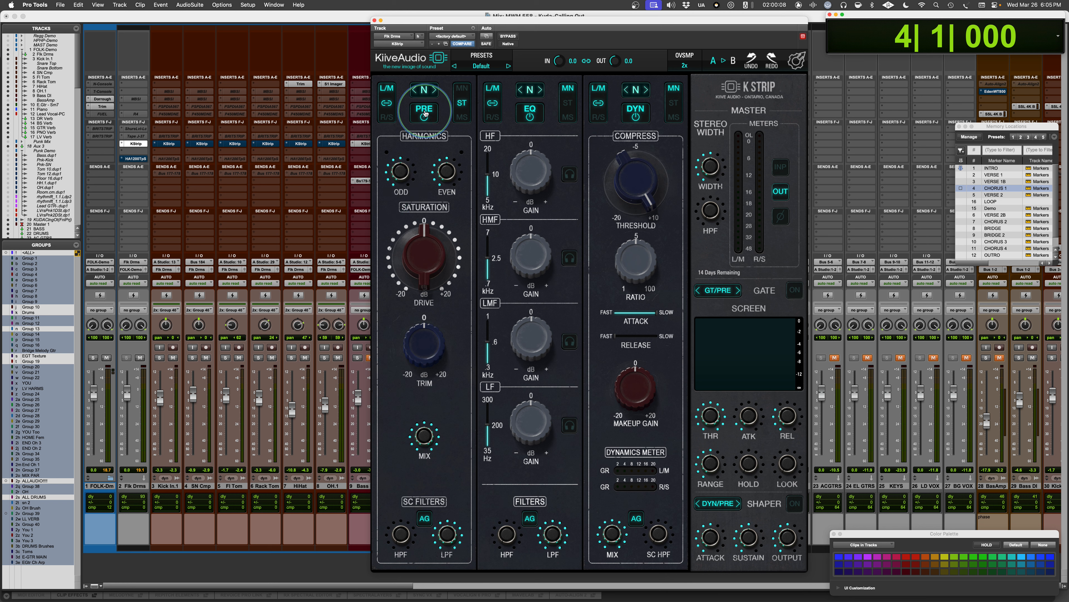
left_click(427, 117)
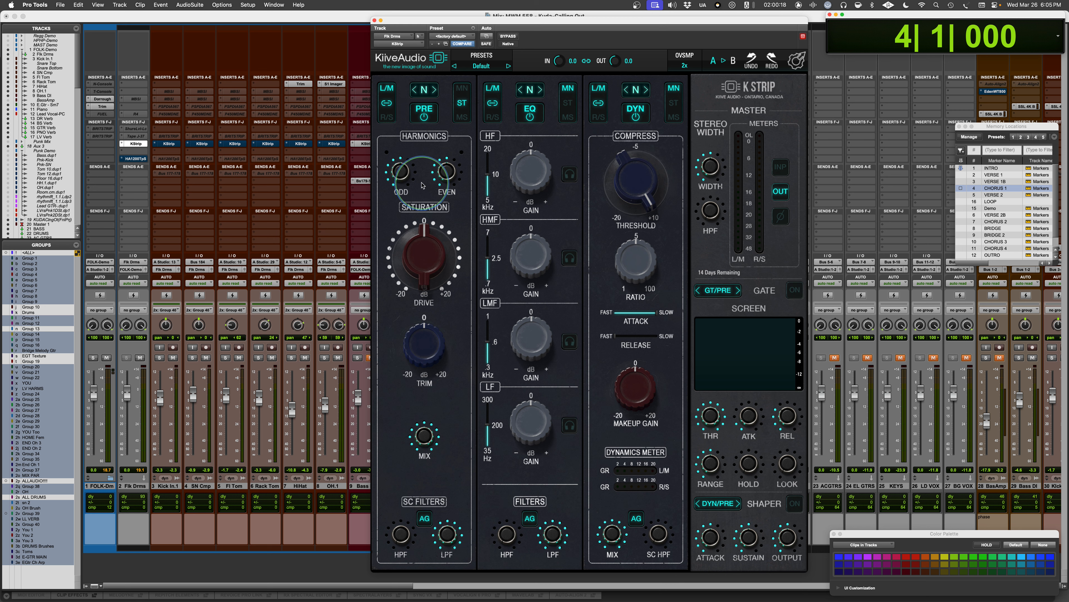
Try mono processing with unlinked channels on the preamp and return it to linked stereo.
left_click(462, 90)
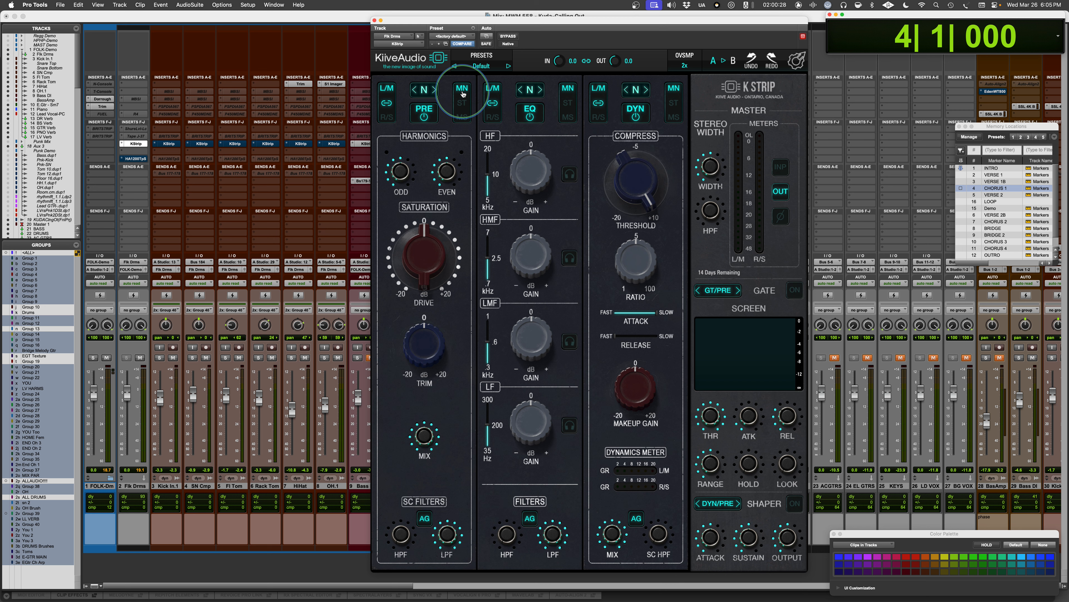
left_click(387, 104)
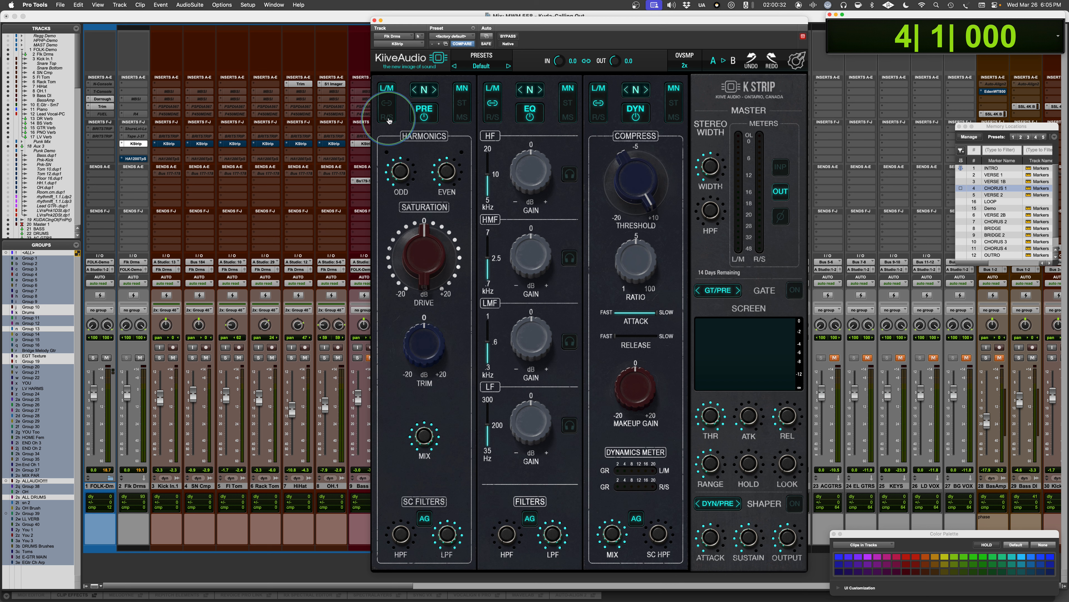
left_click(389, 118)
left_click(386, 89)
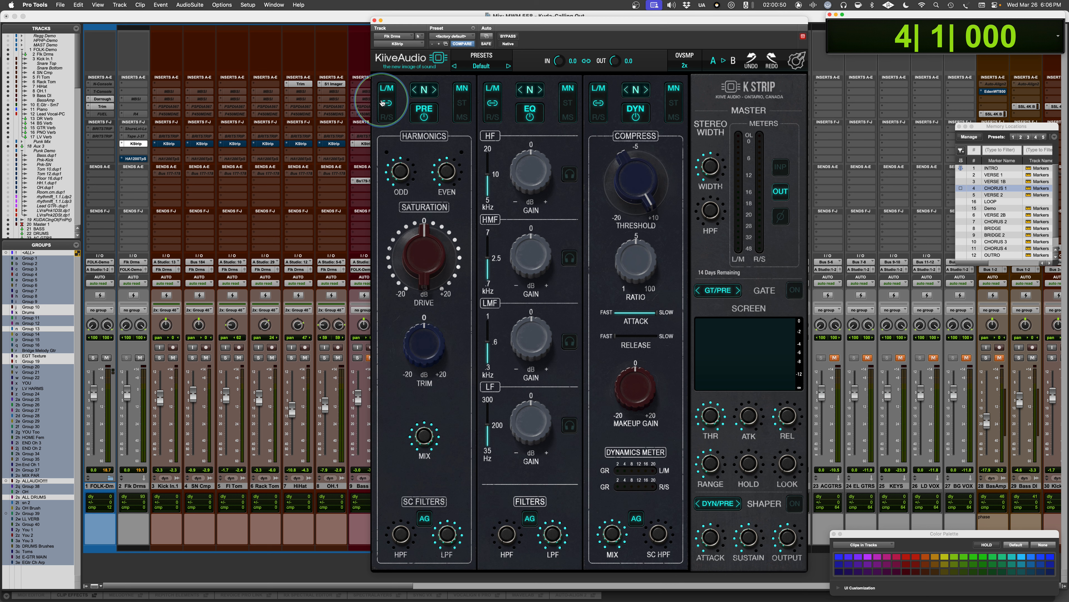
left_click(462, 104)
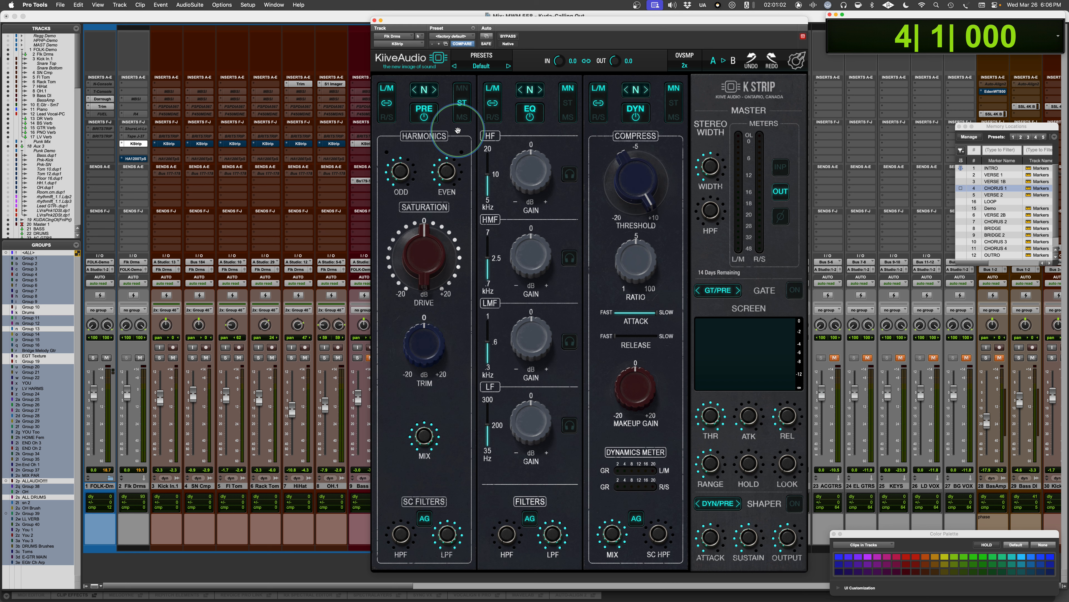
Try mid-side processing on the preamp with the R/S channel shown, and restore stereo mode with L/M.
left_click(460, 120)
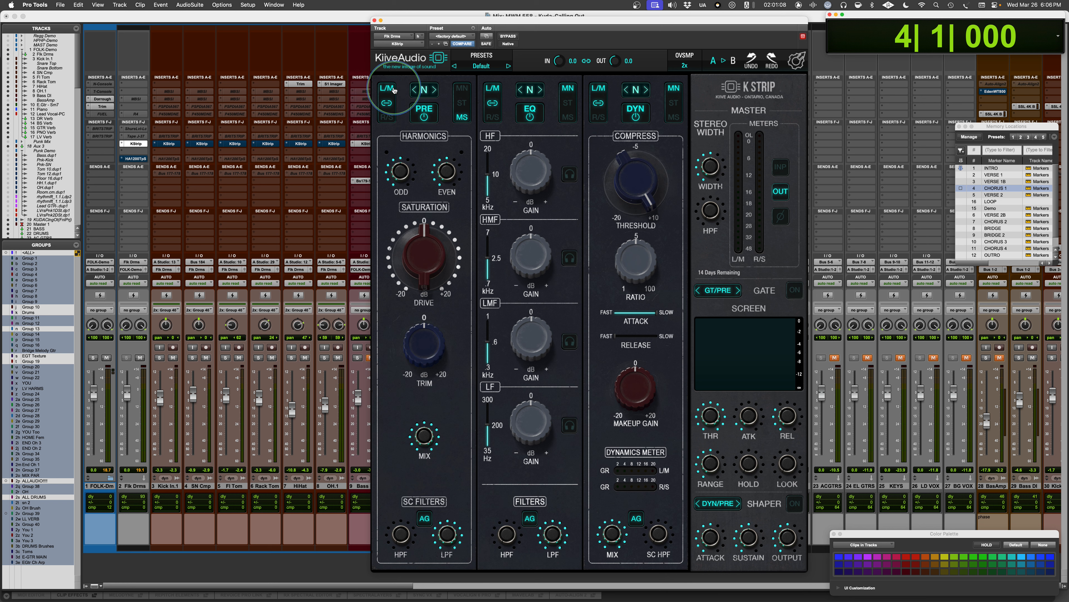
left_click(387, 117)
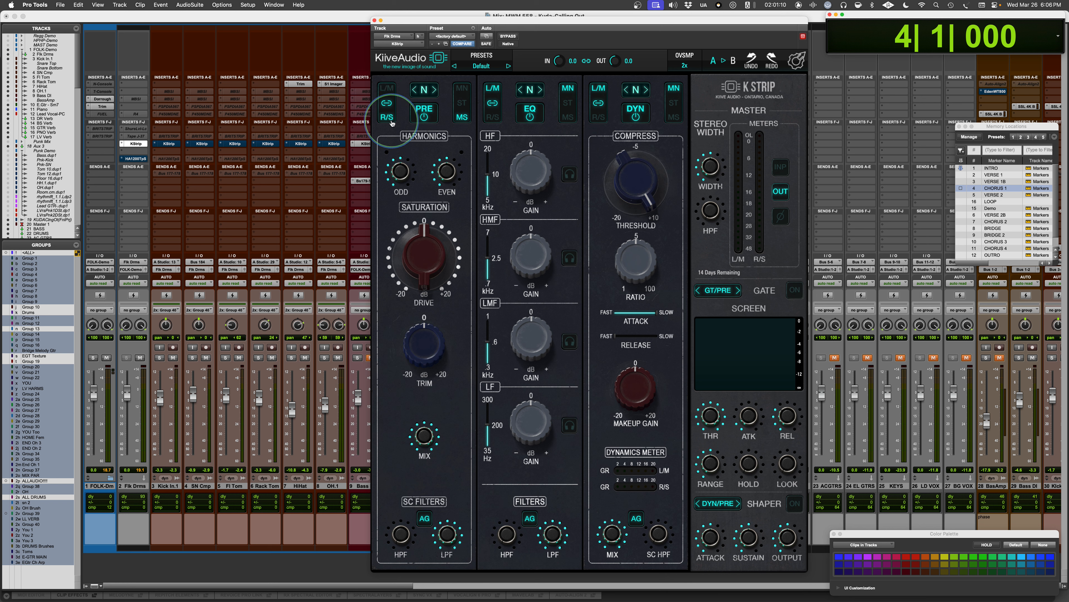
left_click(462, 103)
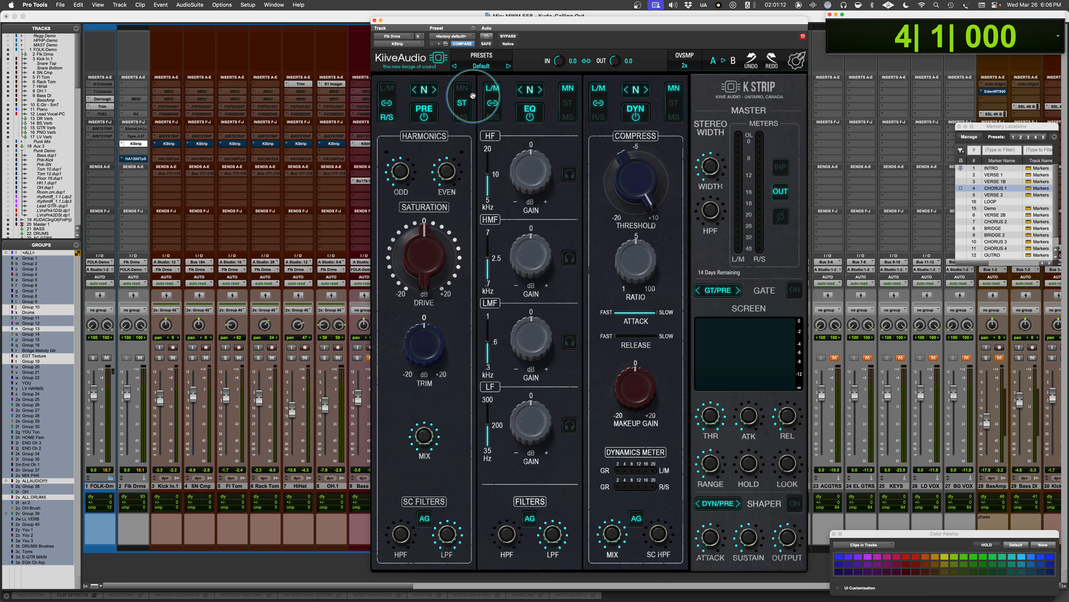
left_click(386, 88)
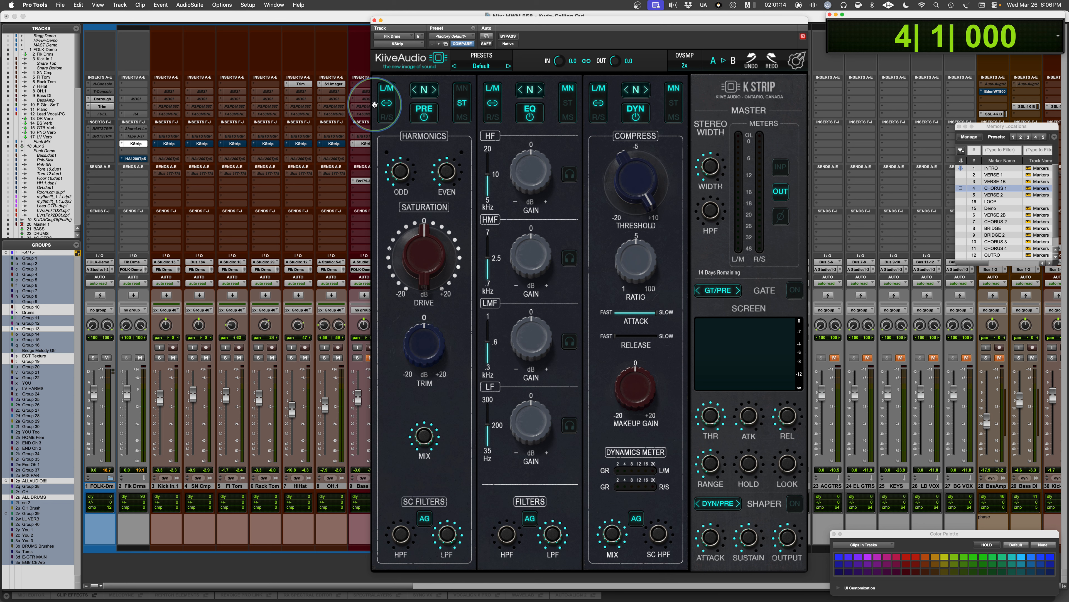
left_click(389, 105)
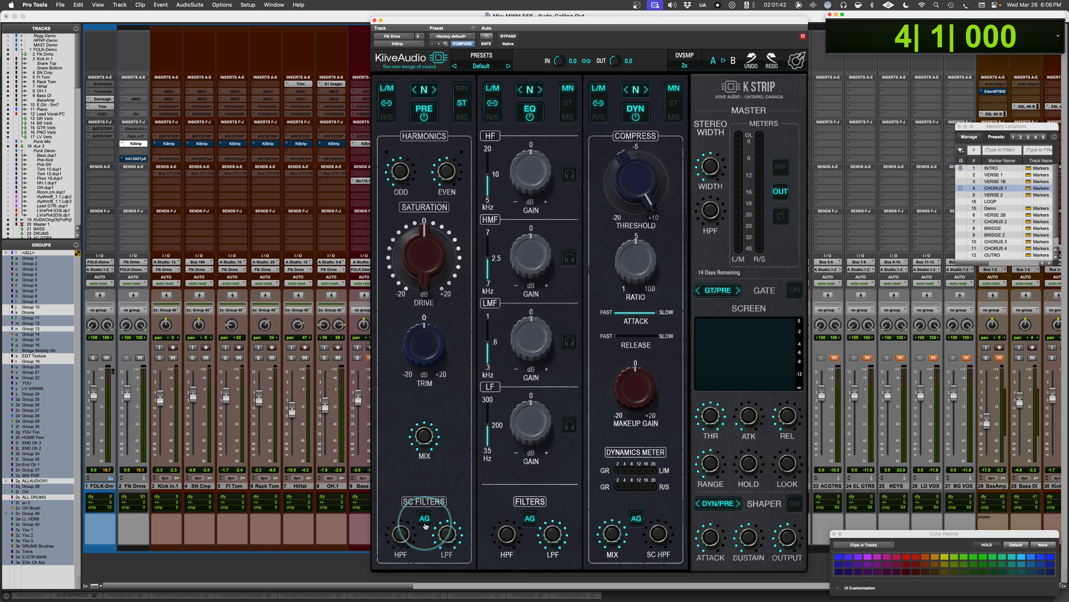
Raise the saturation drive and reset it to 0, and try adjusting the preamp's sidechain low-pass filter.
left_click_drag(424, 259, 424, 225)
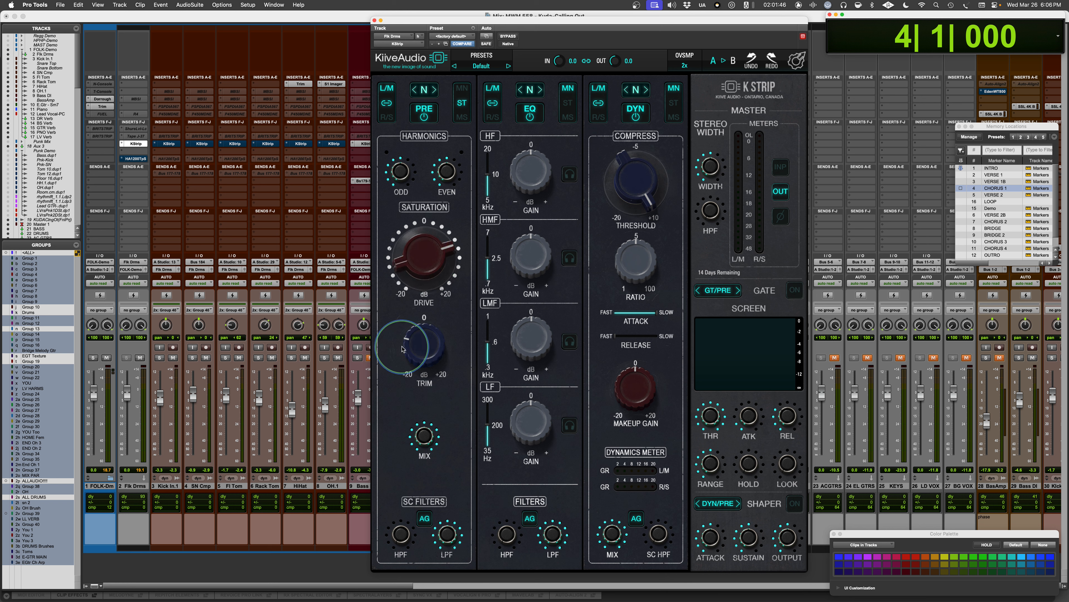
left_click(424, 267, "alt")
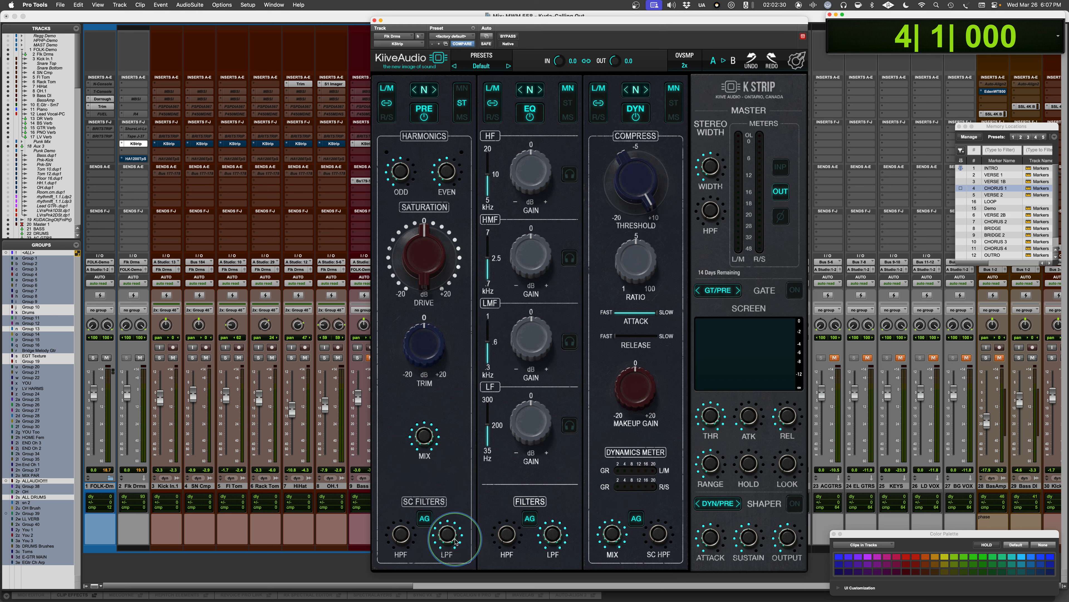
left_click_drag(463, 554, 449, 457)
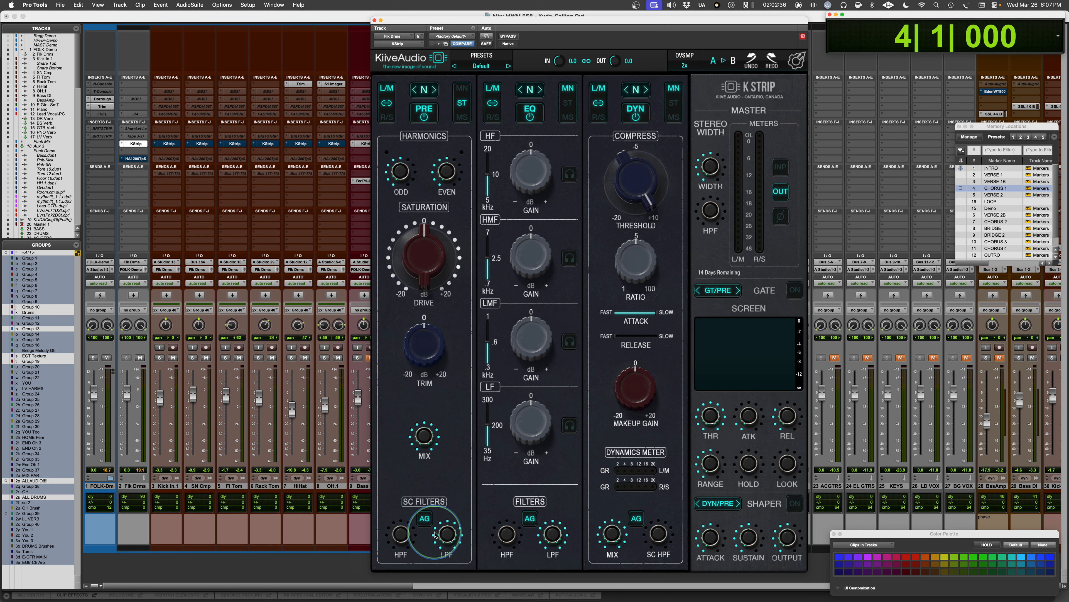
mouse_move(450, 512)
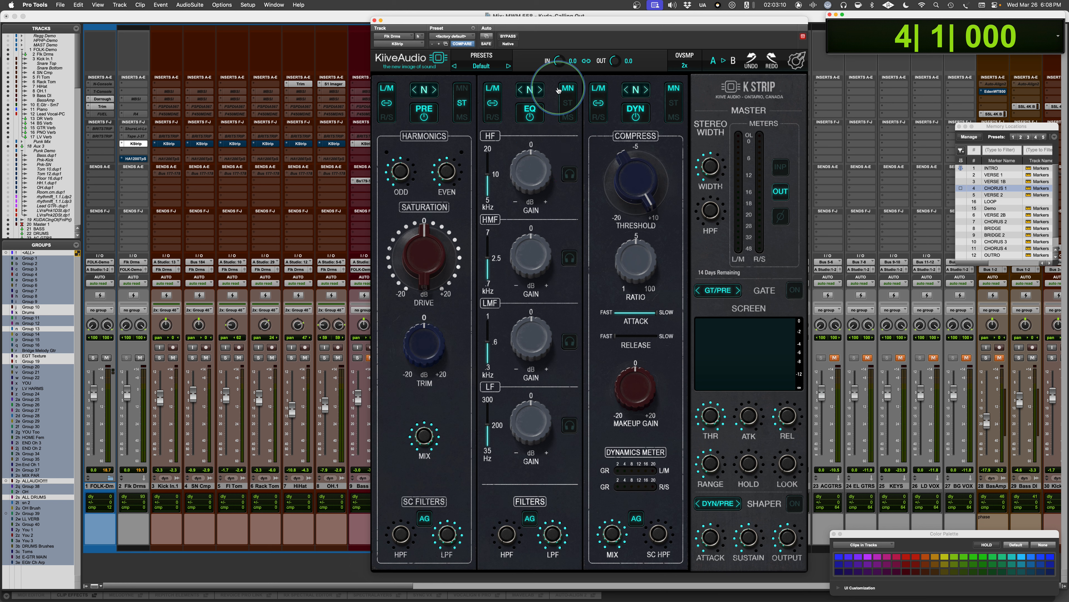
Cycle the EQ section through models A and S to compare their layouts and return to N.
left_click(542, 90)
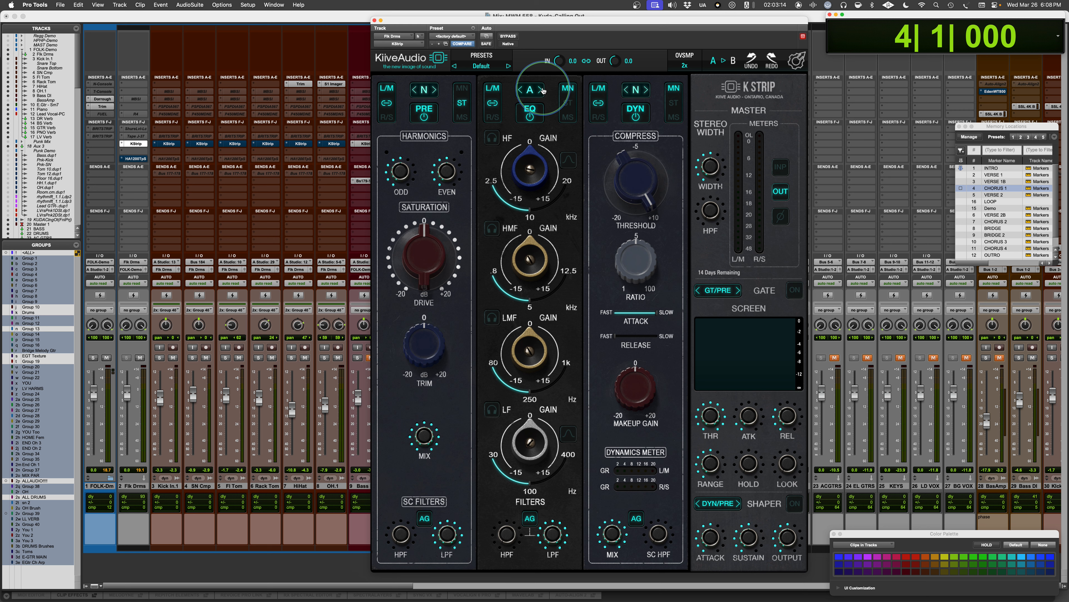
left_click(542, 90)
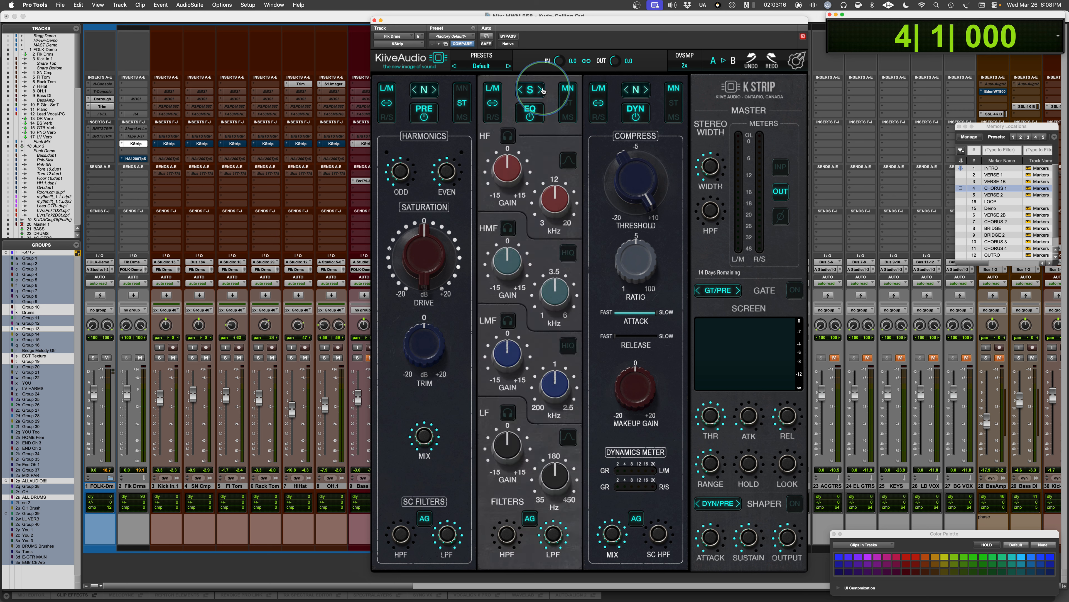
left_click(521, 90)
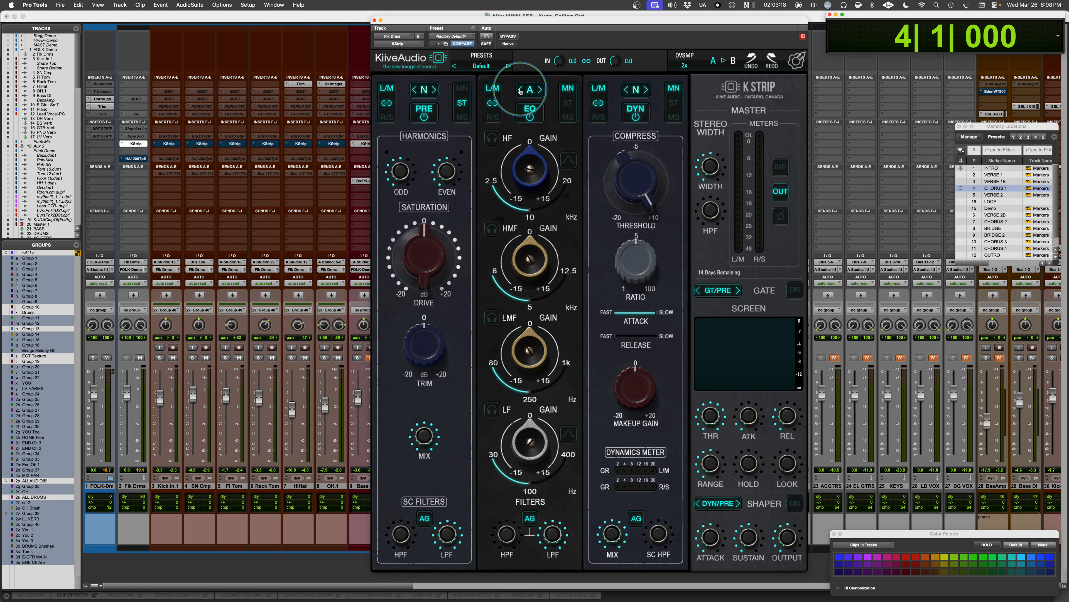
left_click(521, 90)
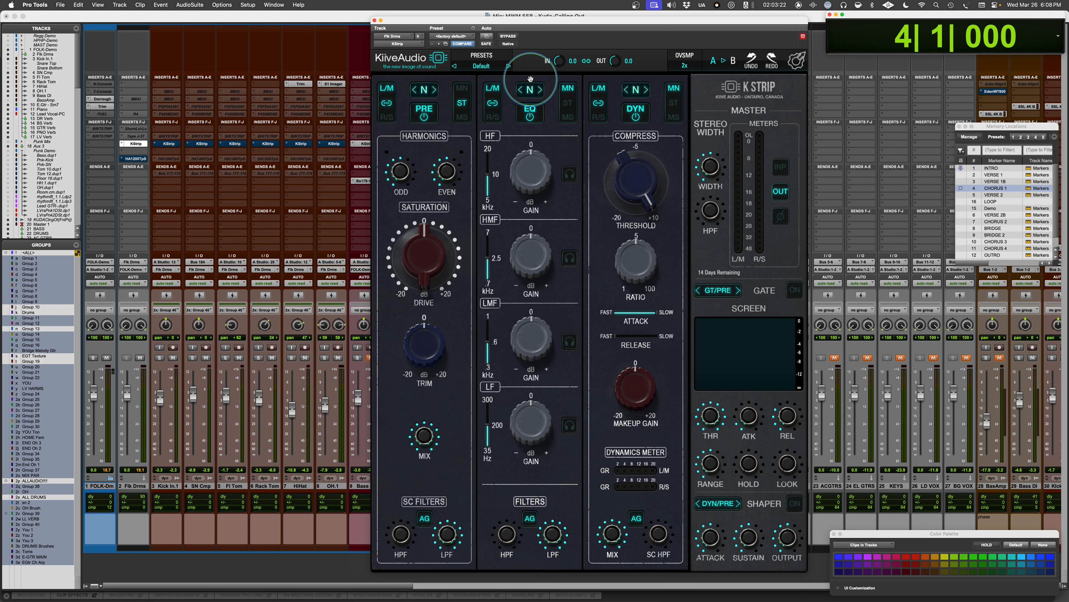
left_click(540, 90)
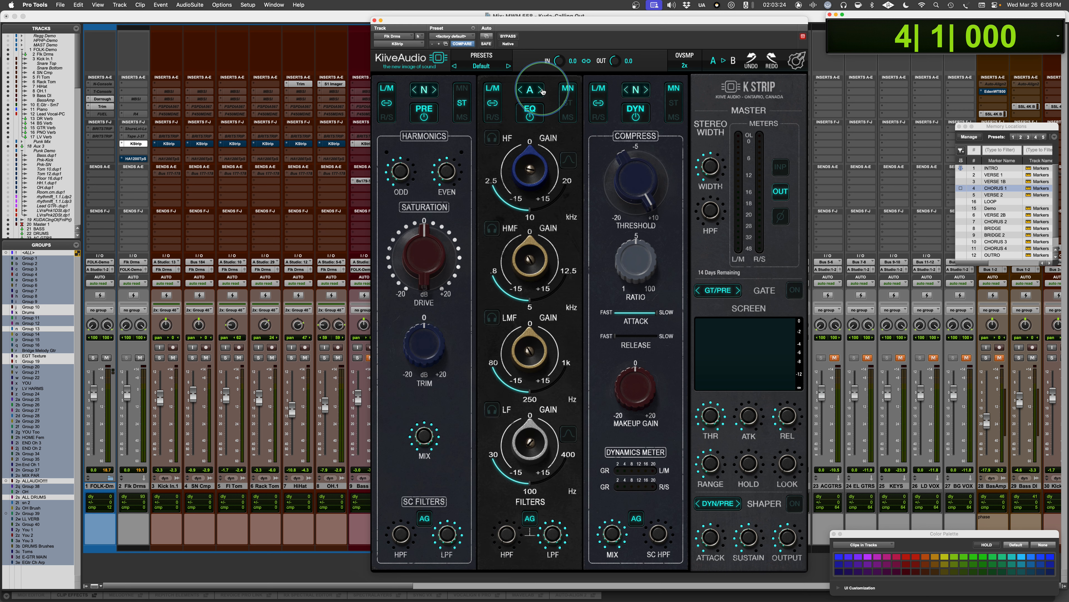
left_click(521, 90)
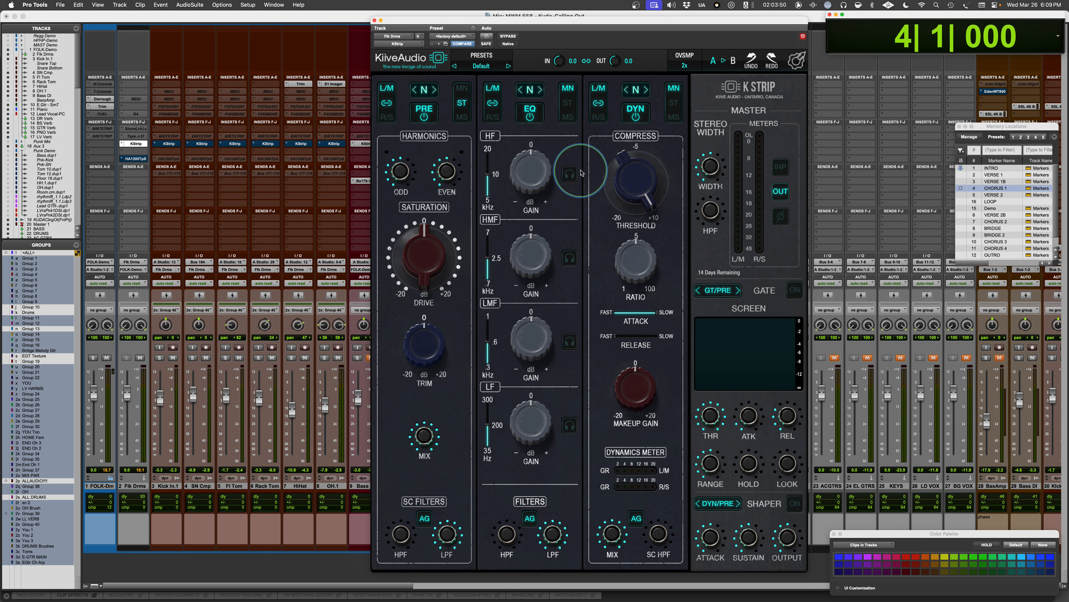
Toggle the listen mode of the EQ's HF band on and off, and try the HMF band's listen mode.
left_click(569, 174)
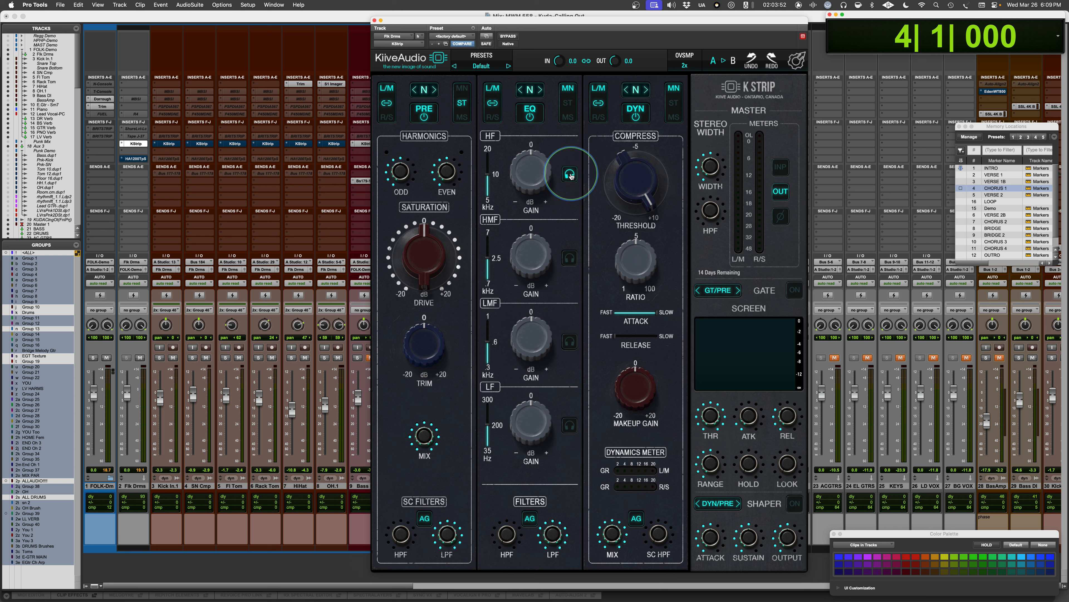
left_click(570, 174)
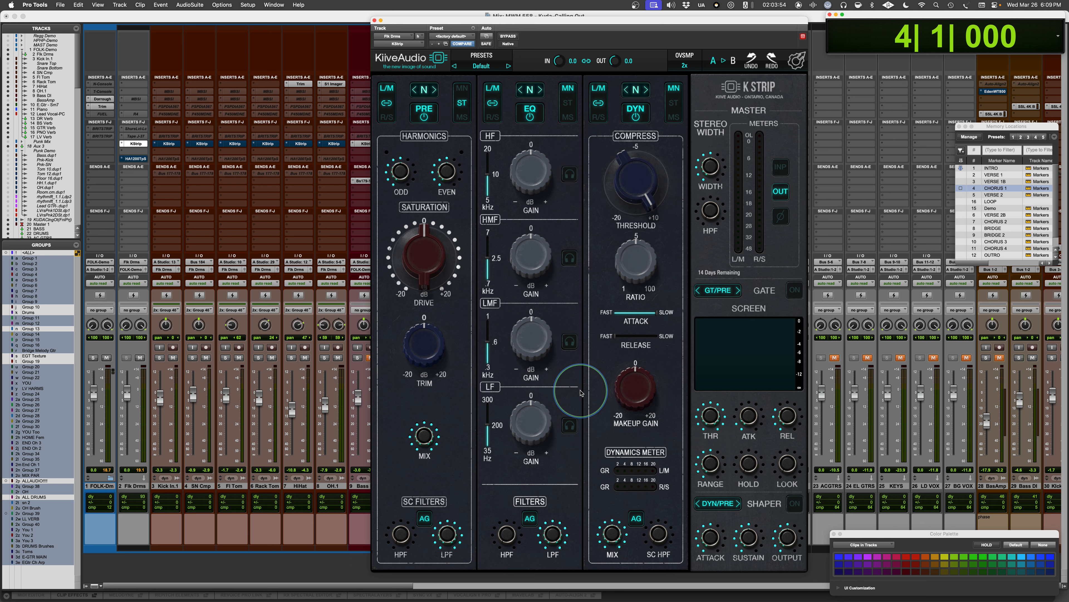
left_click(572, 258)
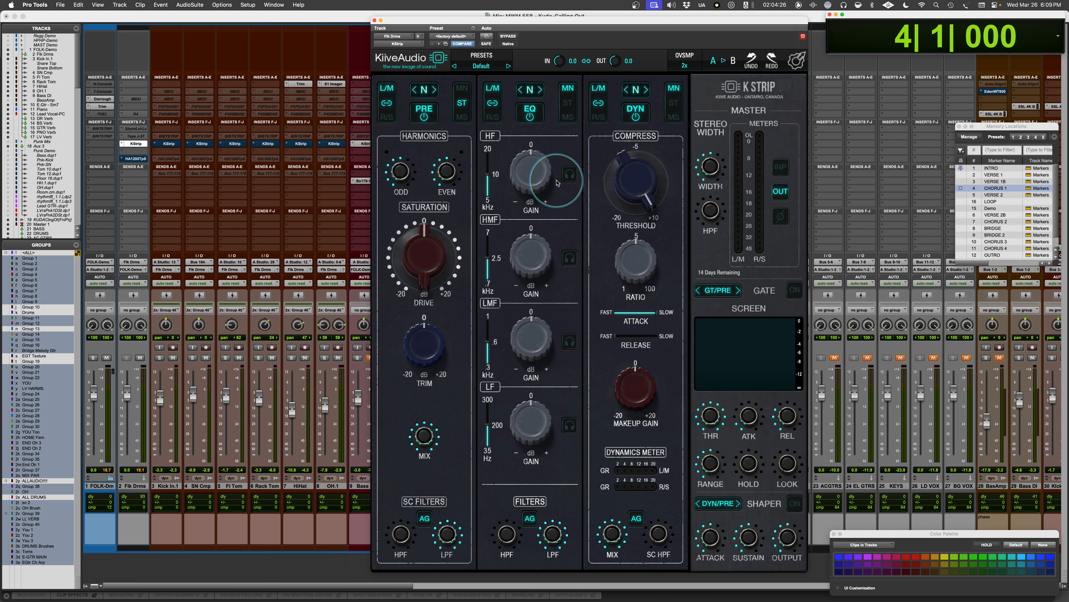
Set the EQ section to model A.
left_click(541, 90)
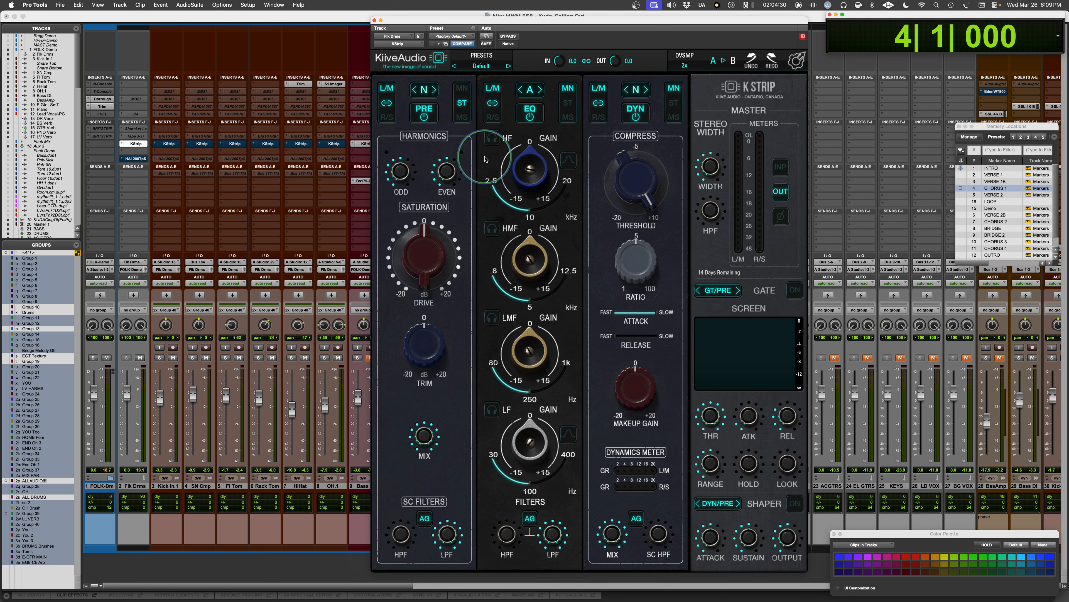
Toggle the bell shape of the model A EQ's HF and LF bands on and off.
left_click(567, 160)
left_click(568, 435)
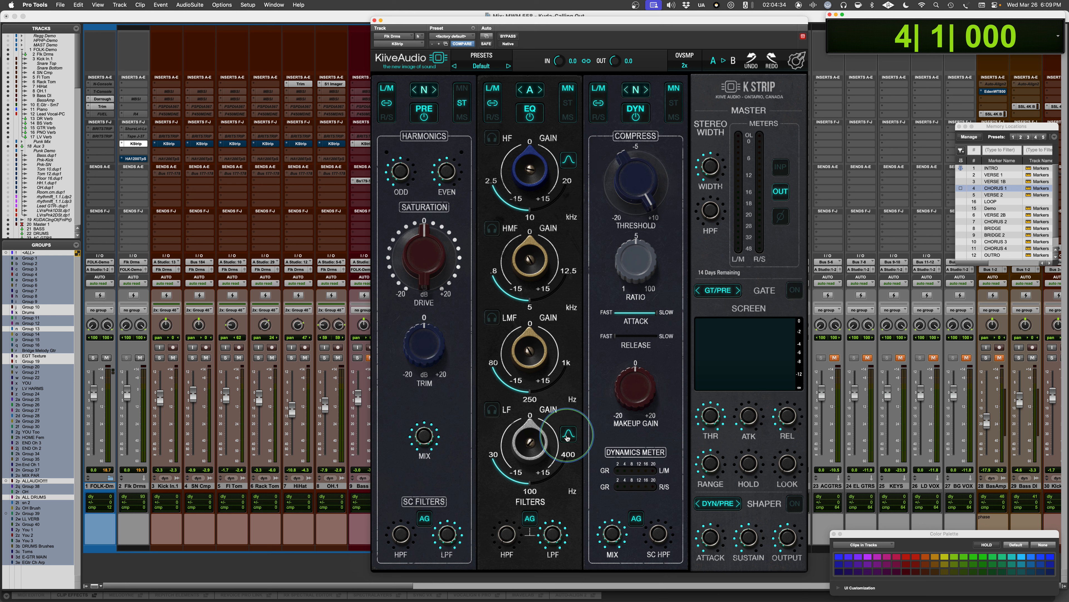
left_click(567, 435)
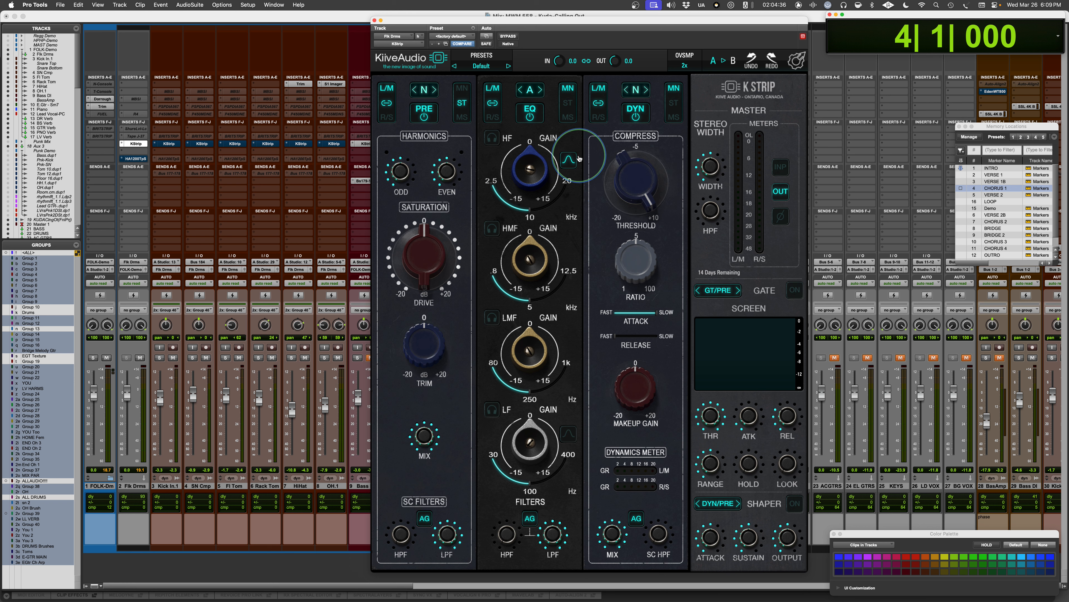
left_click(569, 160)
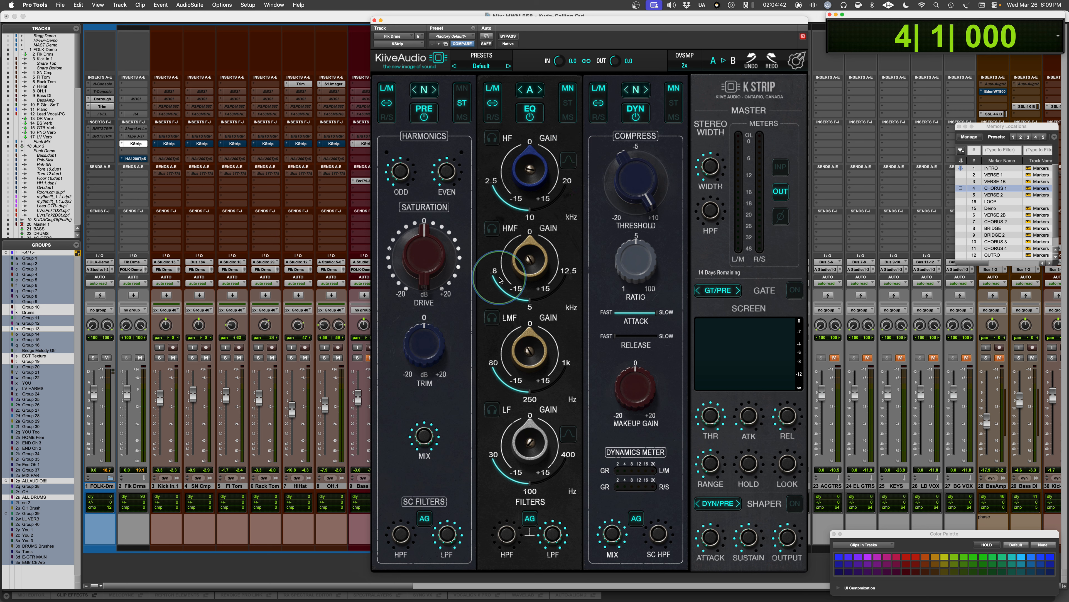
Try the EQ's HMF frequency and gain controls, entering a gain of 3 dB and resetting it to 0.
left_click_drag(496, 285, 533, 302)
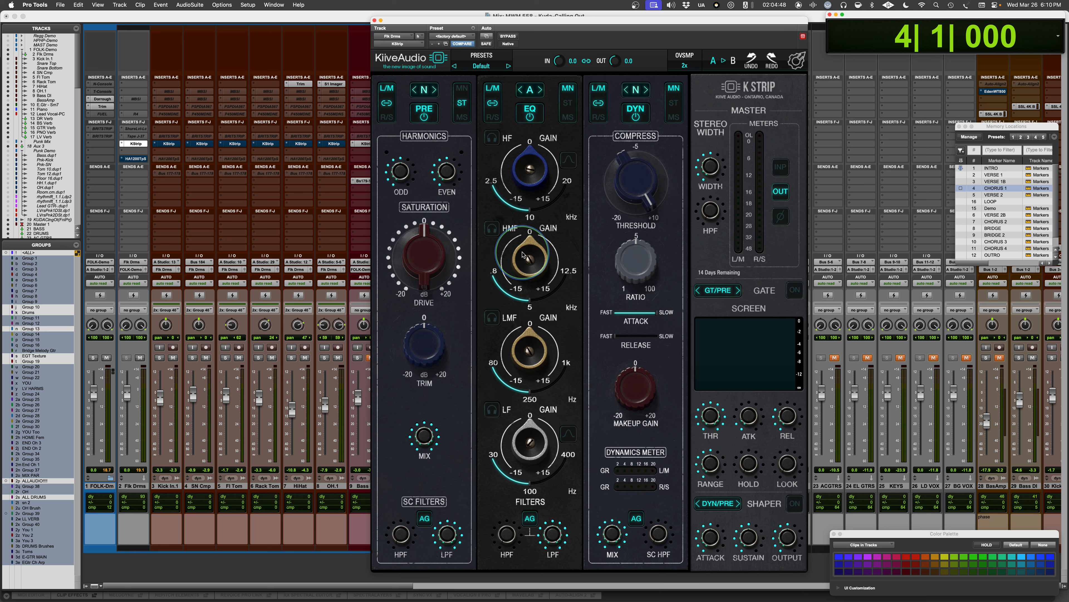
left_click_drag(529, 258, 530, 249)
double_click(530, 265)
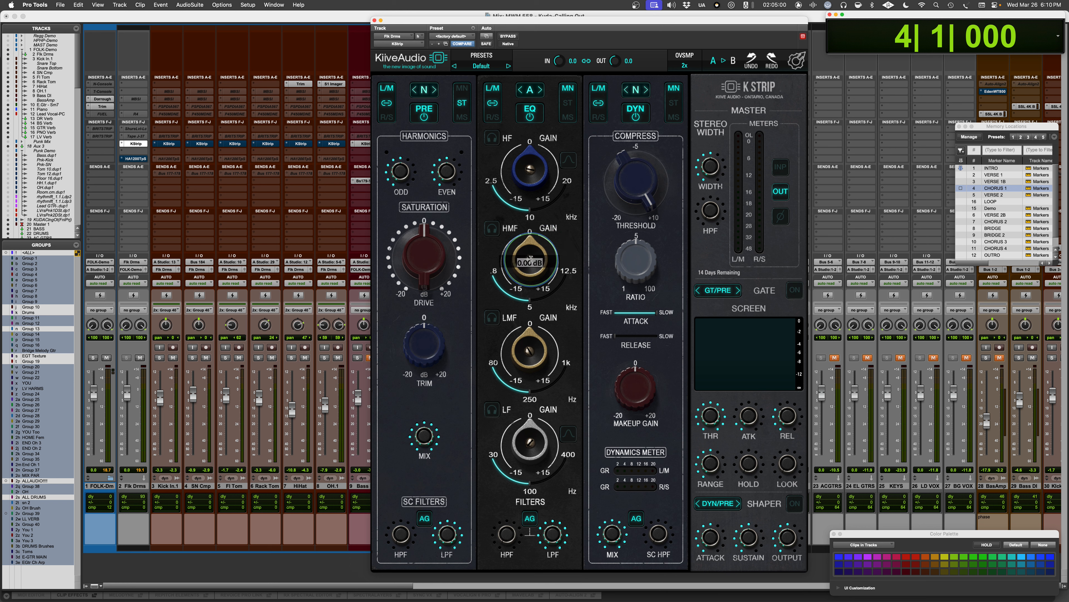
type("3")
key("Return")
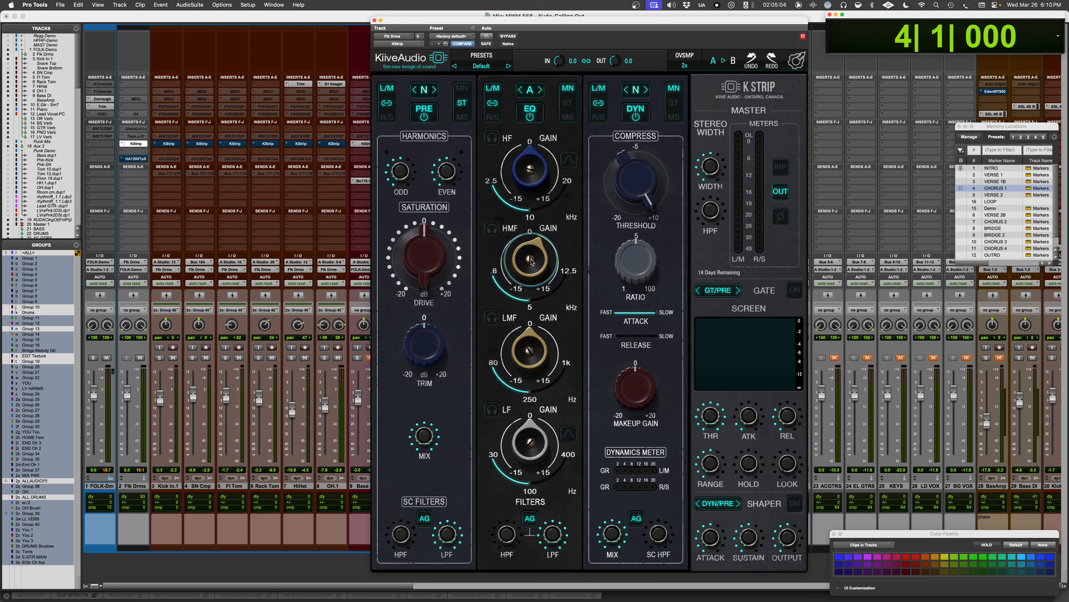
left_click(531, 261, "alt")
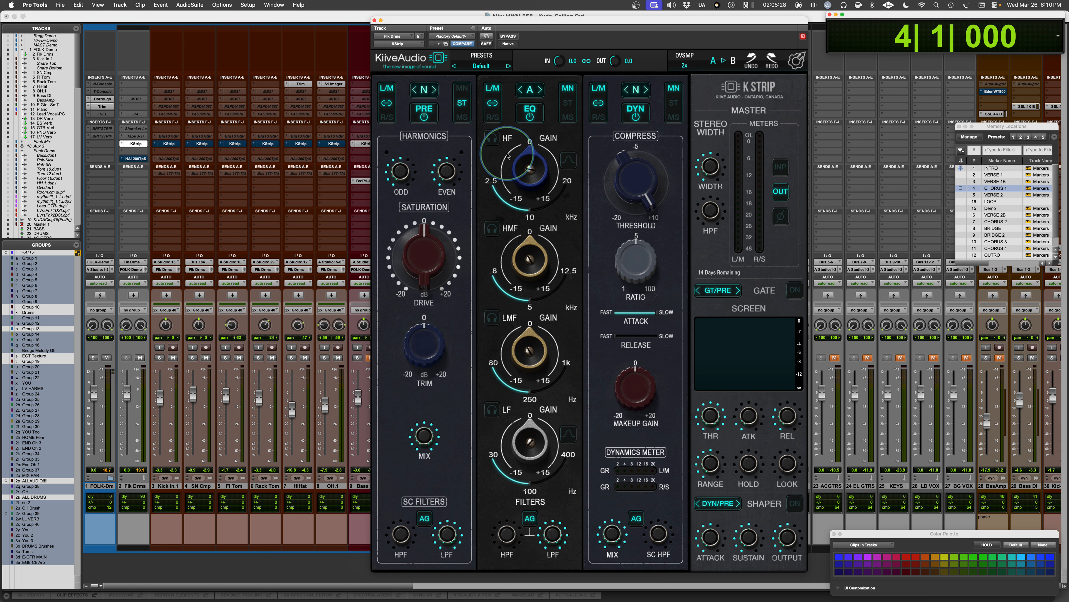
Set the EQ section to model S and toggle the bell shape of its HF and LF bands on and off.
left_click(542, 93)
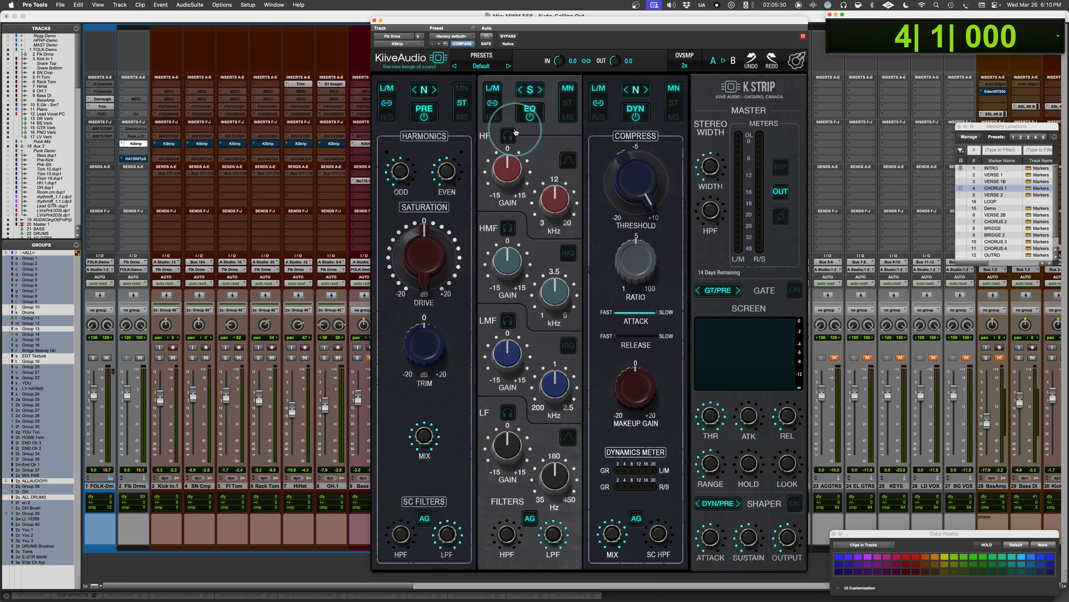
left_click(568, 162)
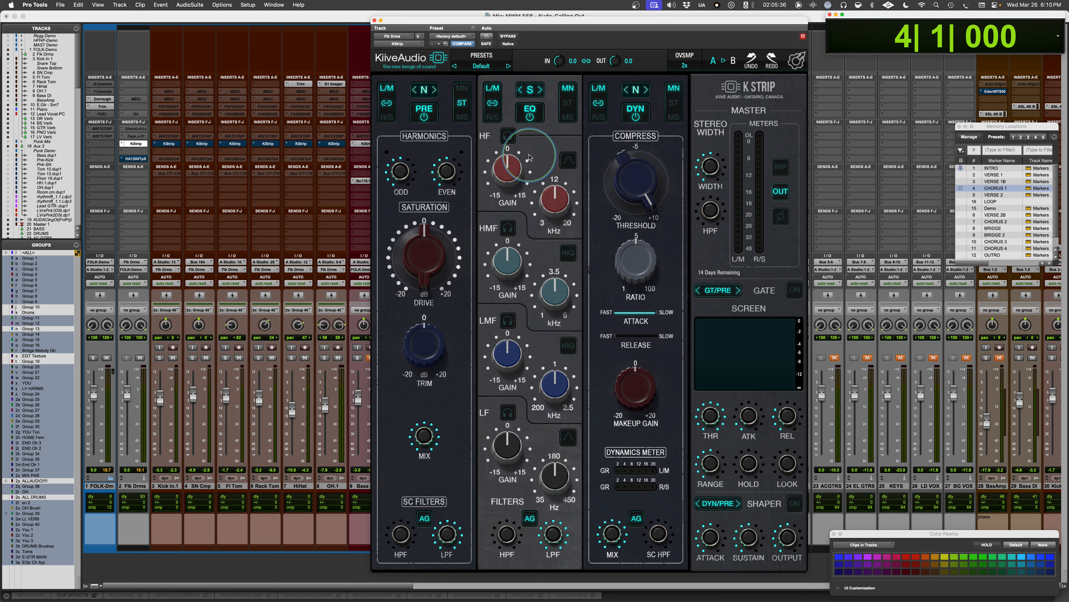
left_click(568, 161)
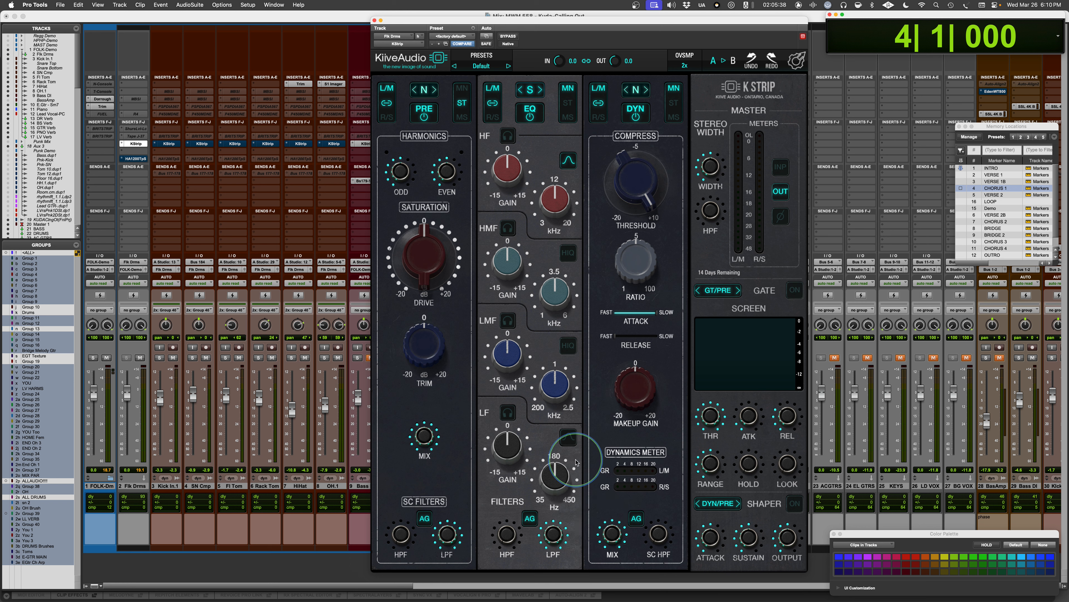
left_click(569, 438)
left_click(570, 439)
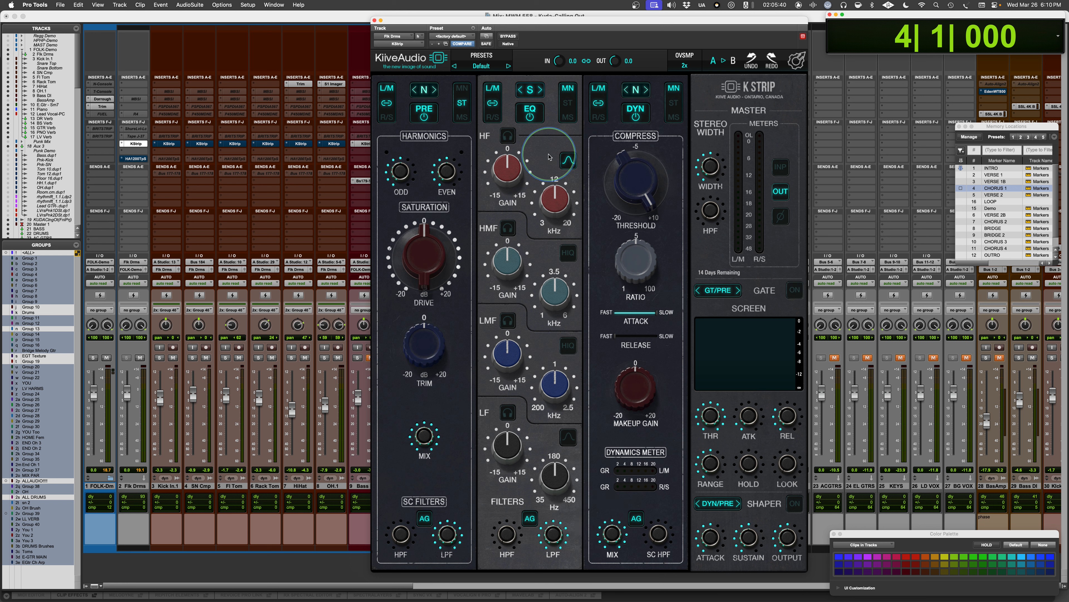
left_click(572, 164)
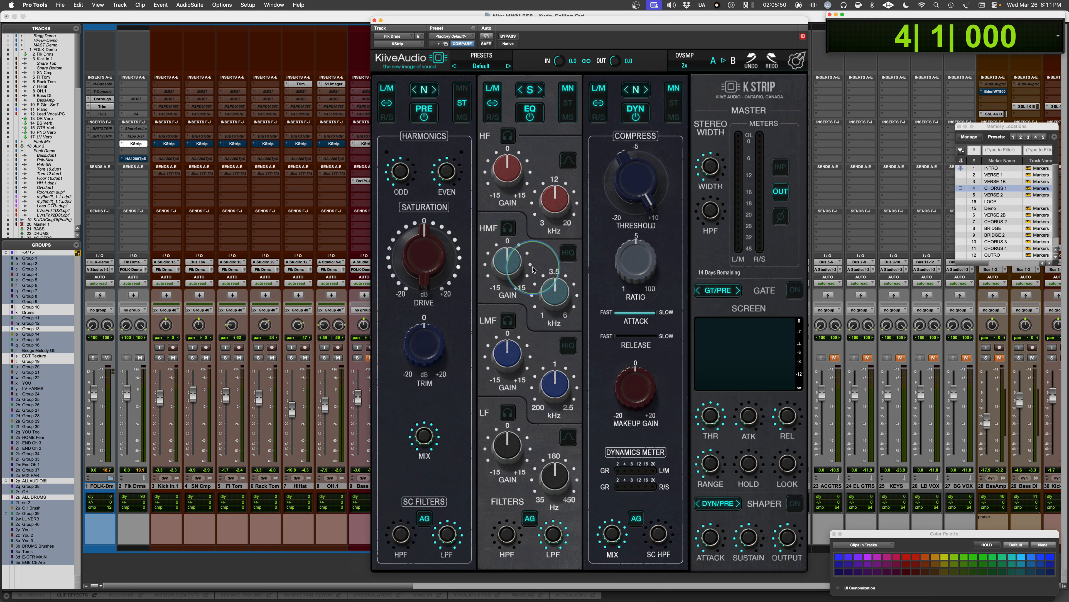
left_click(573, 166)
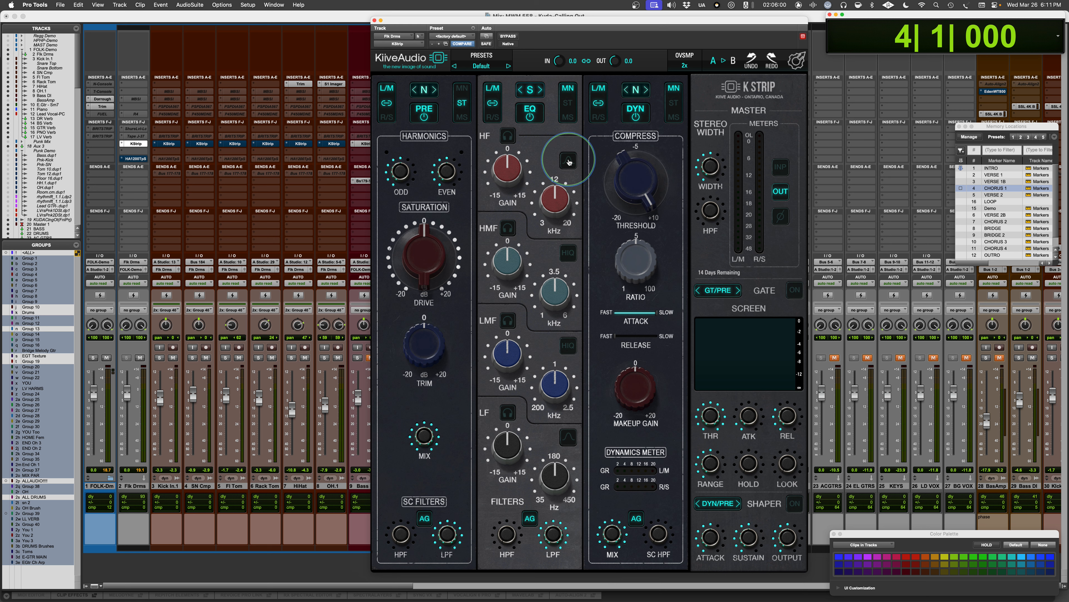
Compare the HF band's bell option with the HMF band's HIQ option, switching both back off.
left_click(567, 163)
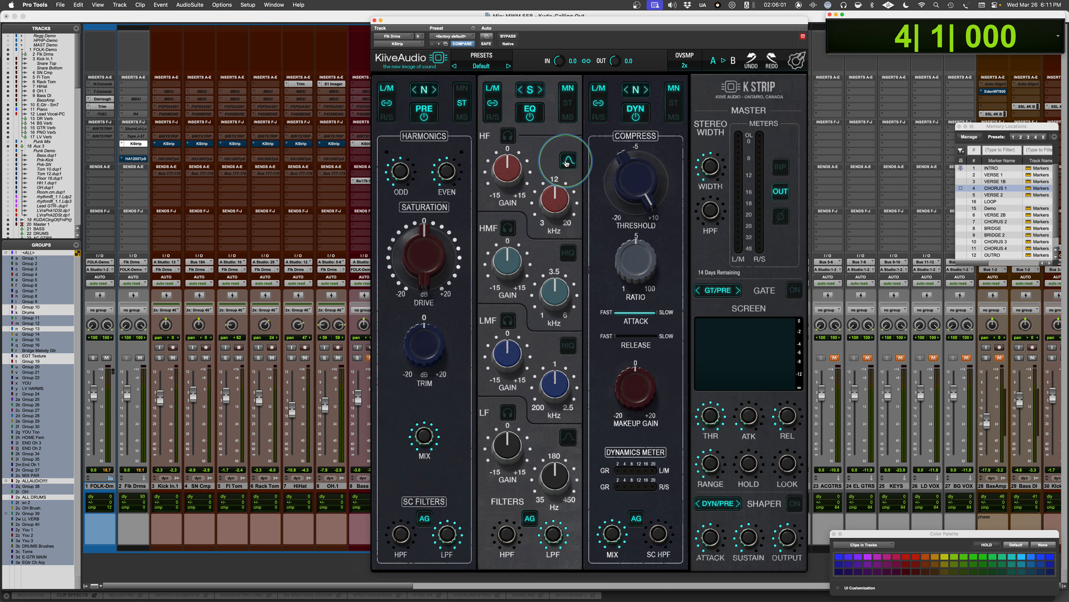
left_click(568, 253)
left_click(567, 164)
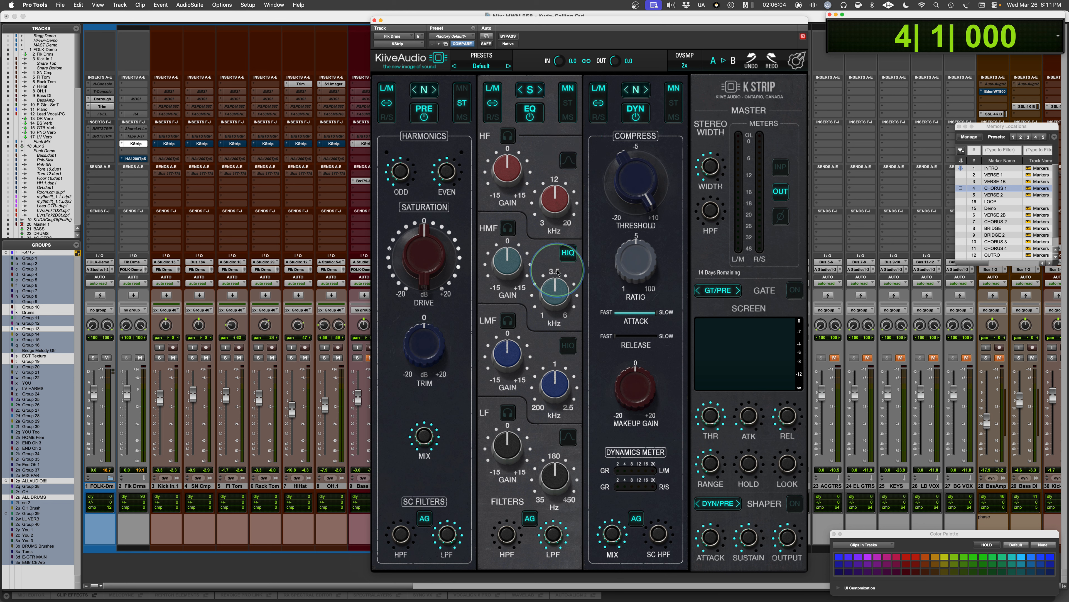
left_click(567, 257)
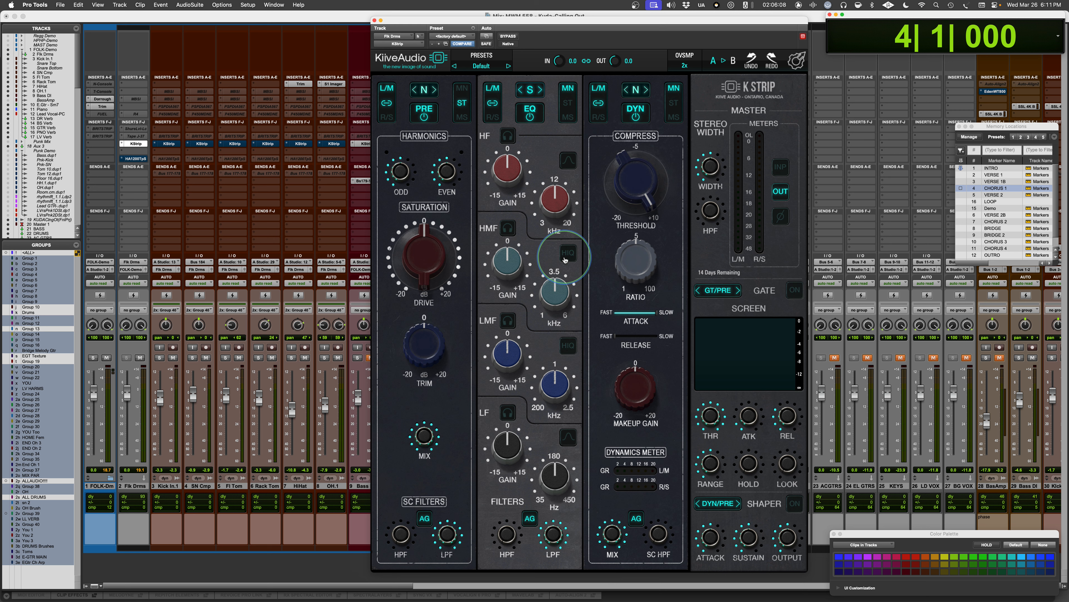
Switch the EQ to model N and back to S, and cycle the dynamics section through A and S, returning to N.
left_click(540, 89)
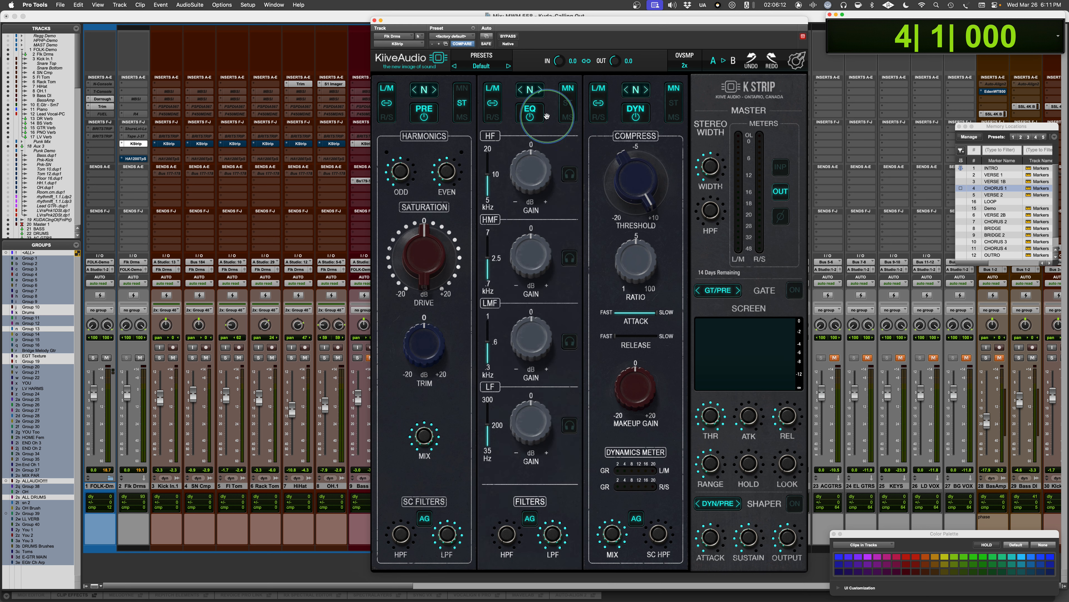
left_click(520, 90)
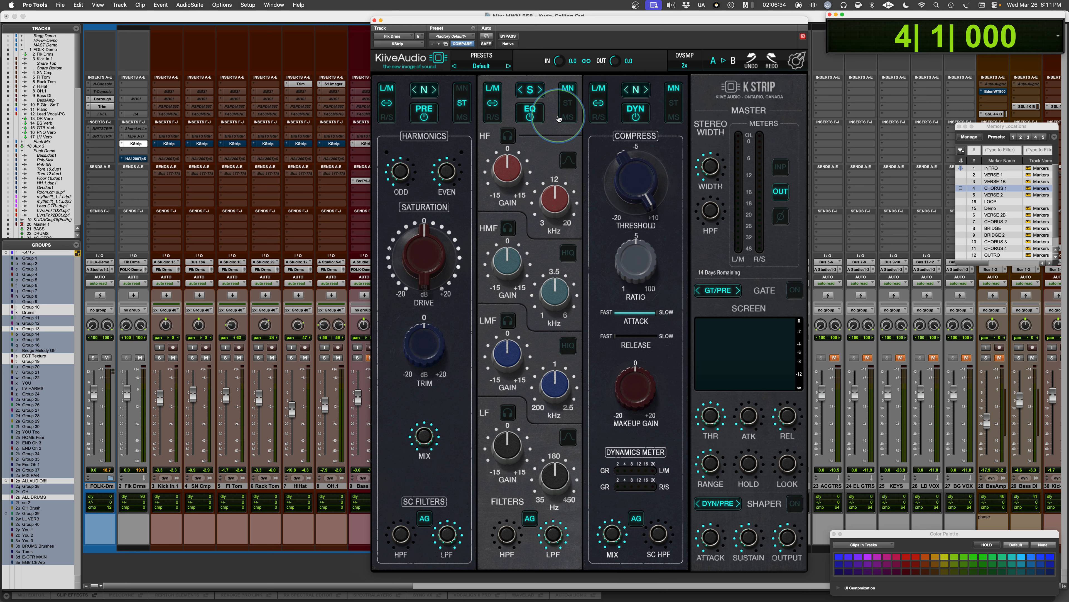
left_click(646, 90)
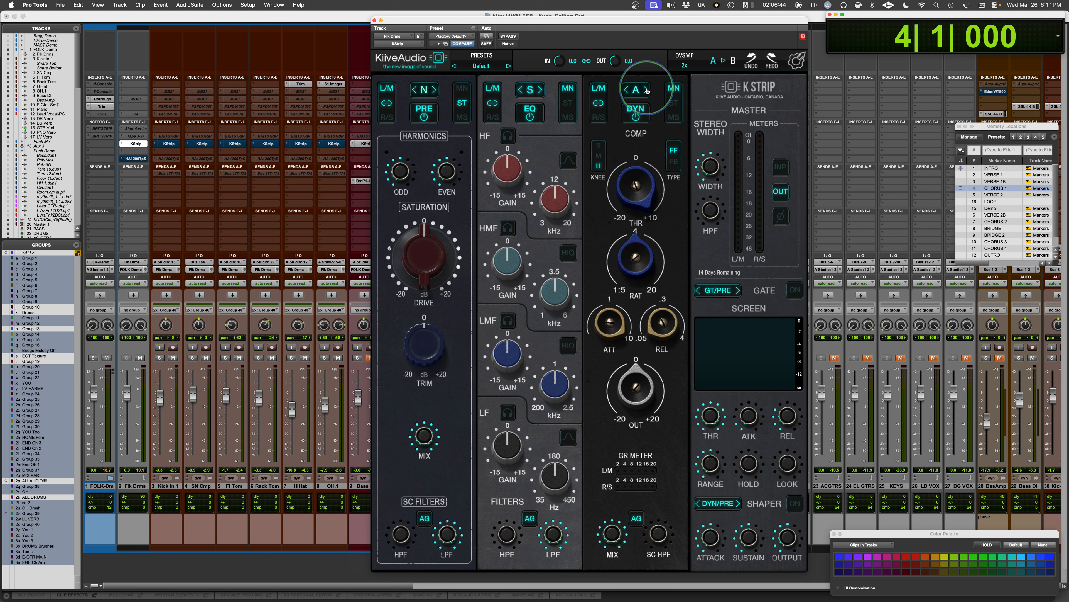
left_click(647, 90)
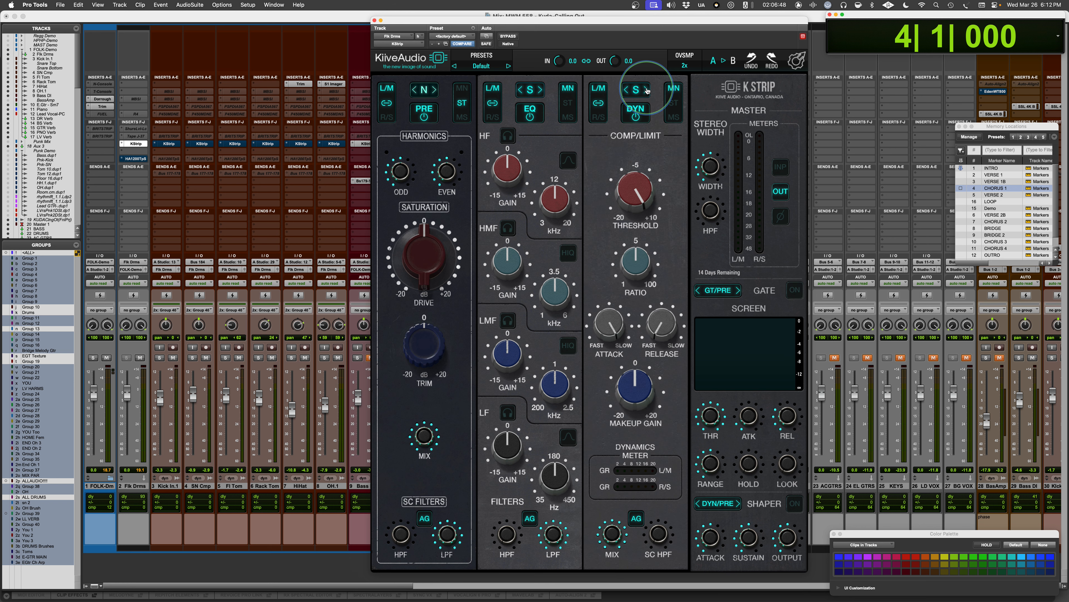
left_click(629, 91)
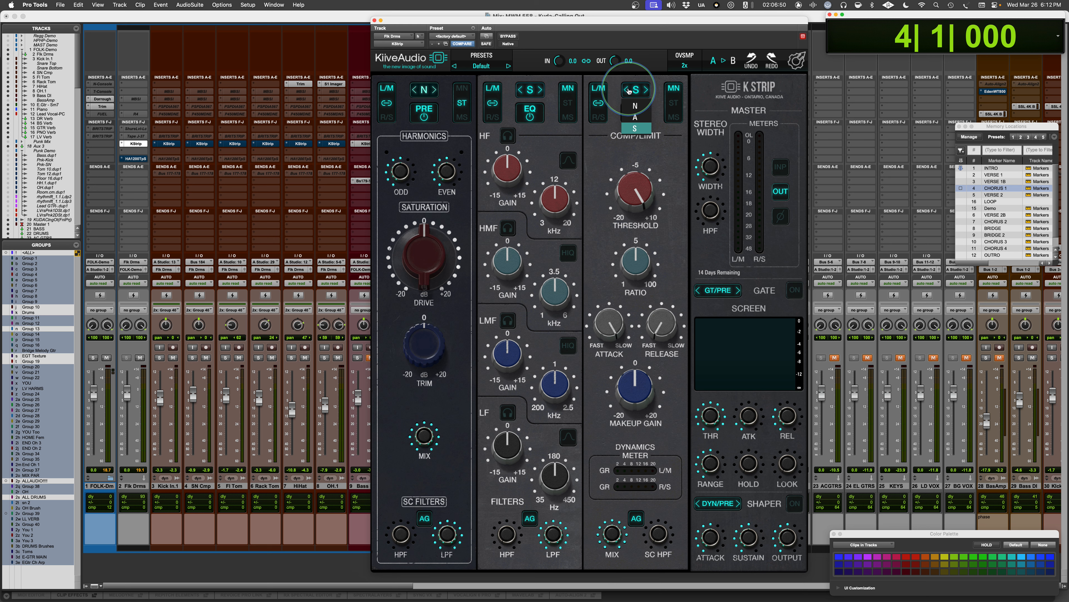
left_click(635, 106)
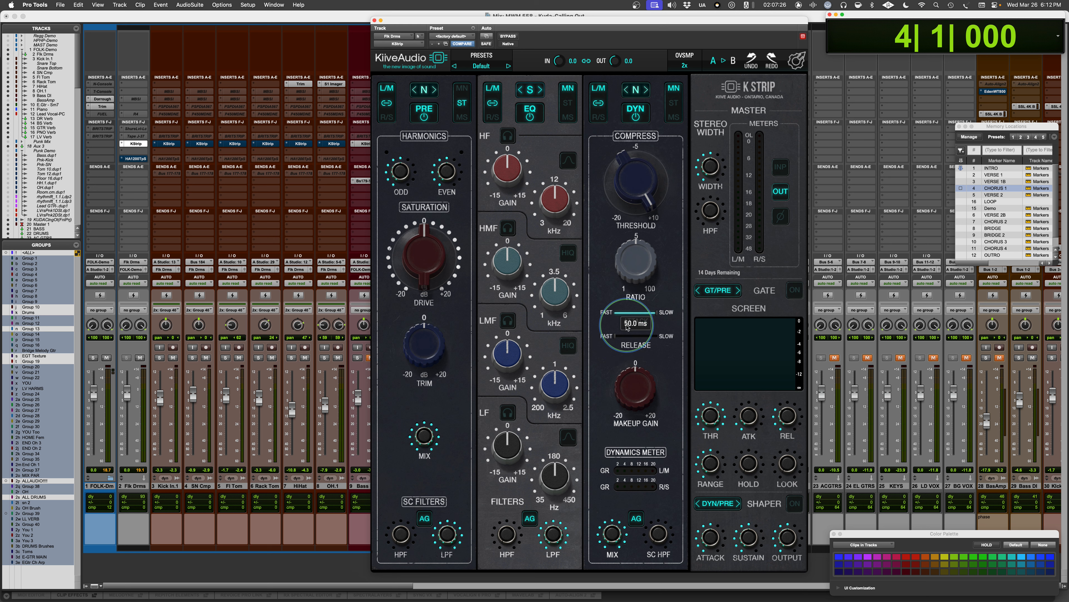
Try the attack and release sliders of the model N compressor.
mouse_move(653, 316)
left_click_drag(653, 316, 745, 321)
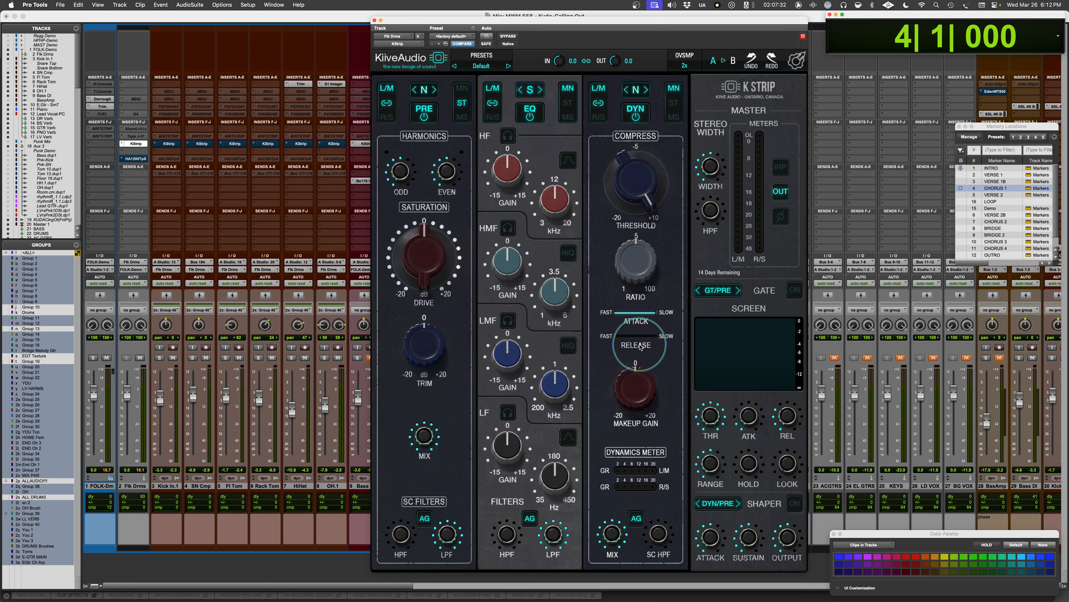
left_click_drag(618, 336, 788, 353)
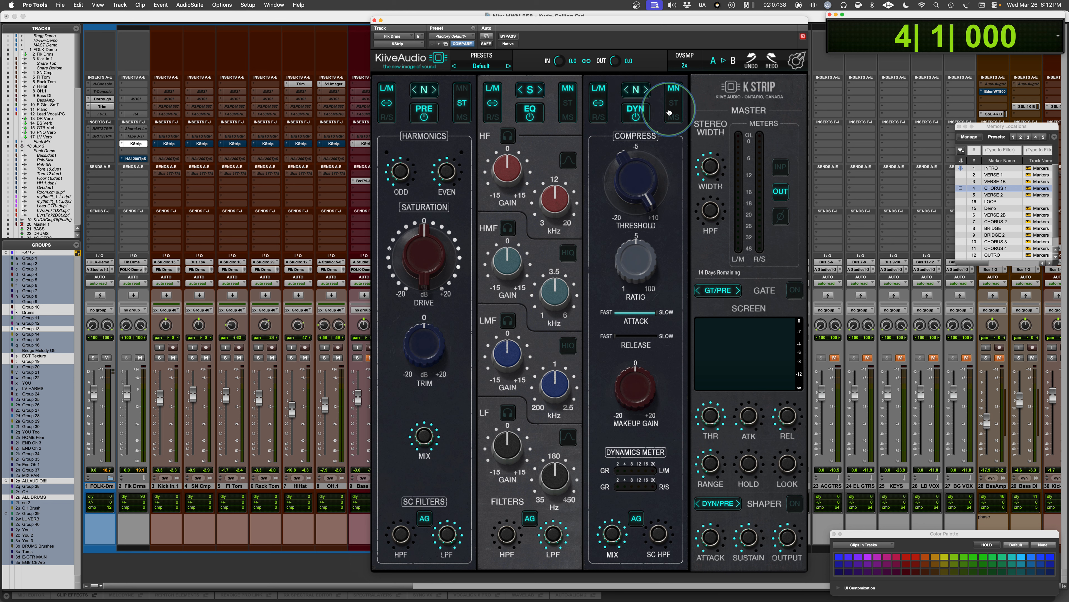
Set the dynamics section to model A, try a softer compressor knee and return the knee to H.
left_click(648, 91)
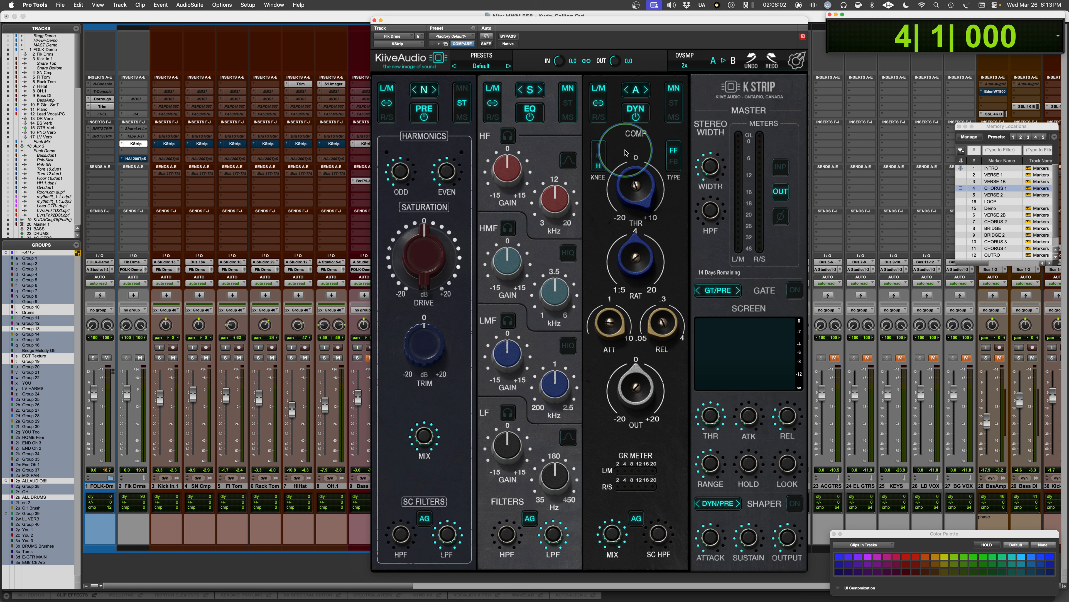
left_click(599, 157)
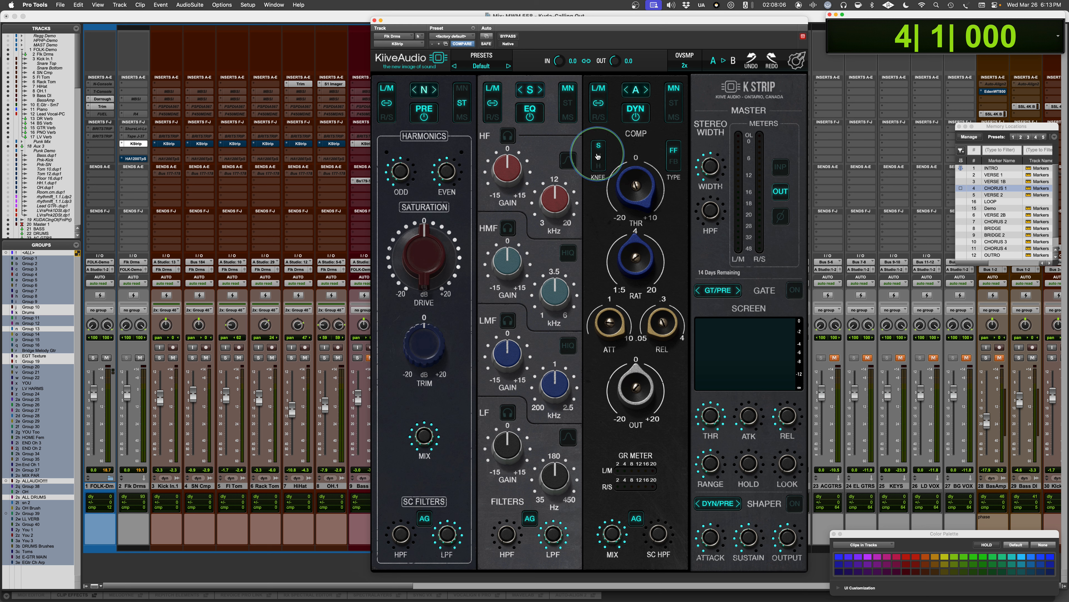
left_click(599, 165)
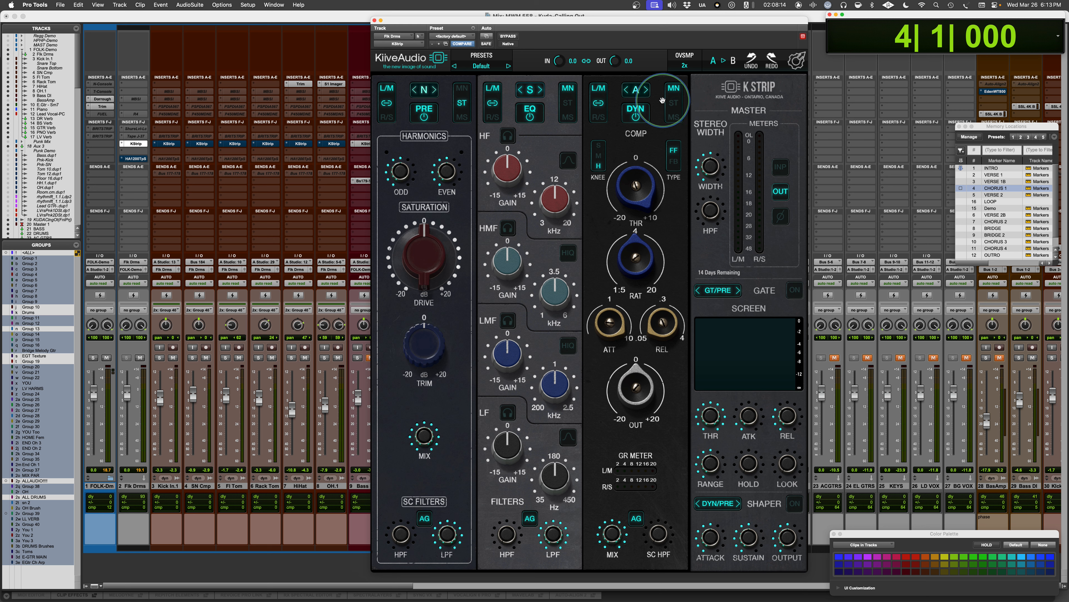
View the dynamics section's model S, and step both the EQ and dynamics sections back through A to model N.
left_click(647, 90)
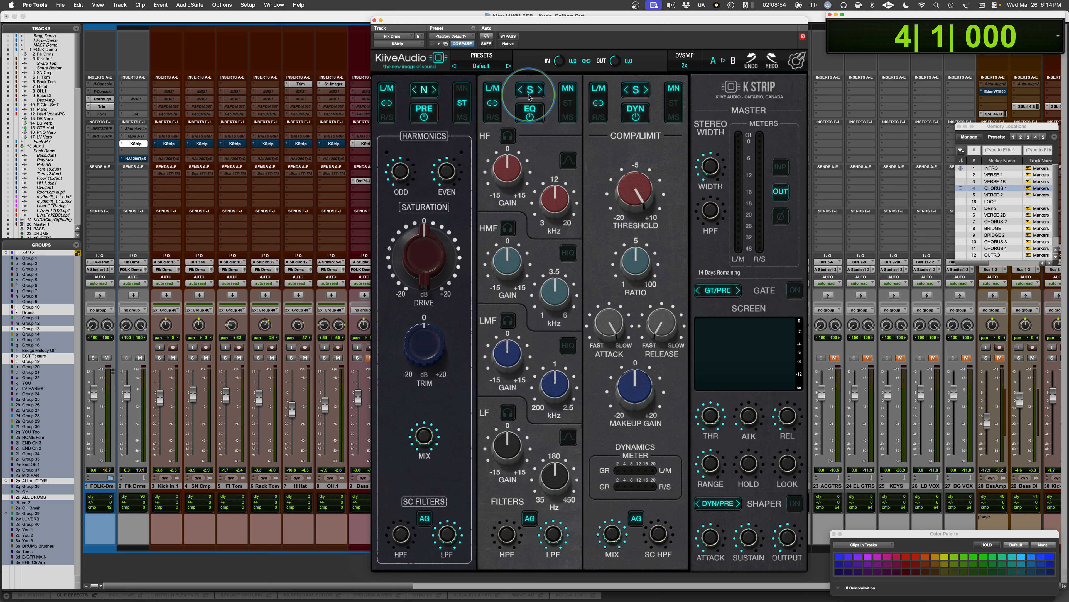
left_click(521, 89)
left_click(625, 92)
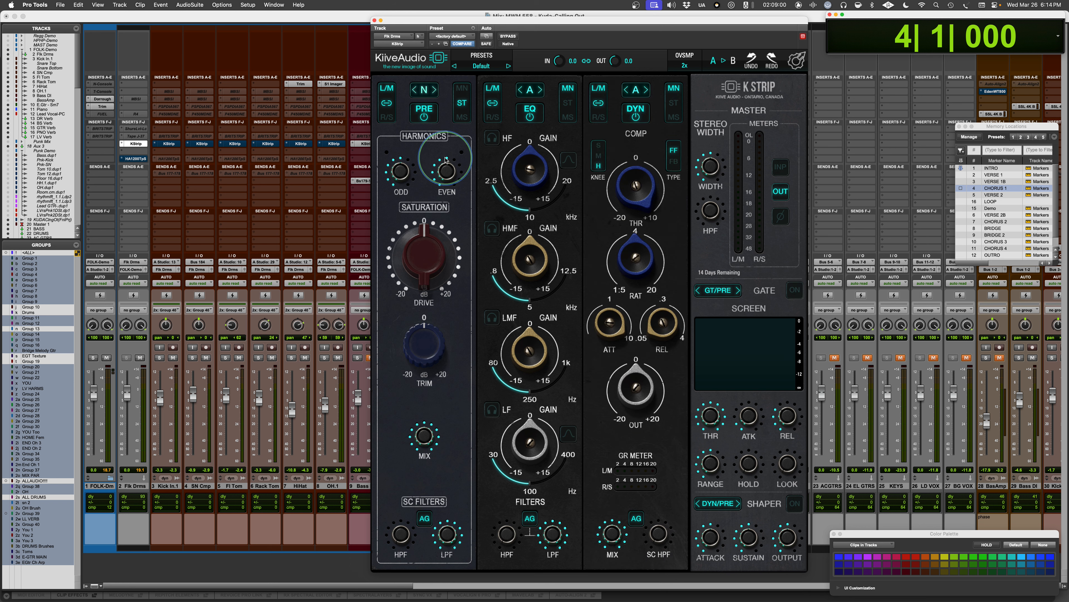
left_click(526, 92)
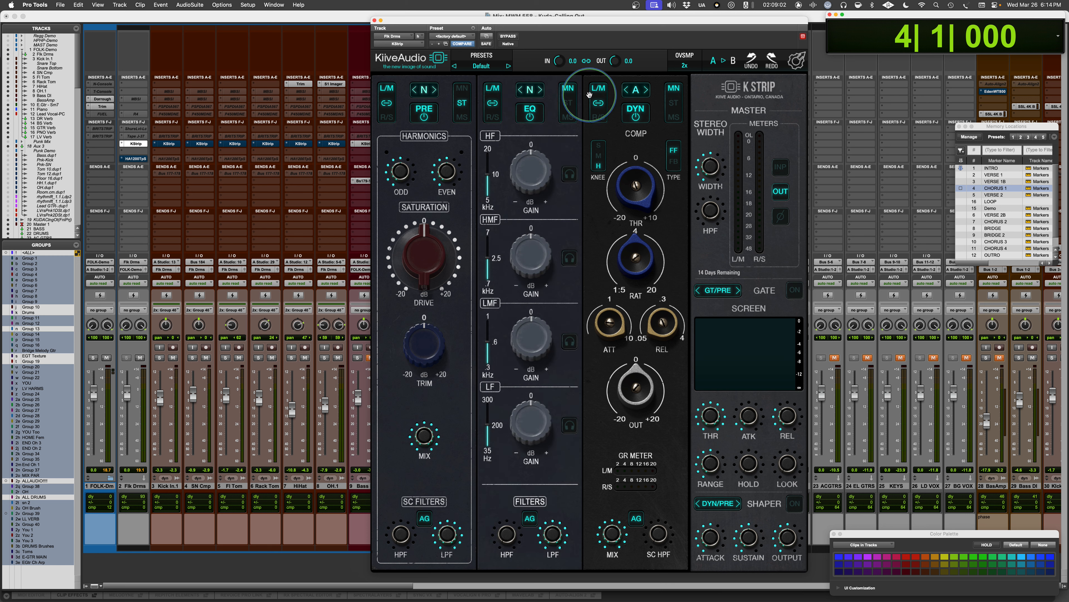
left_click(634, 90)
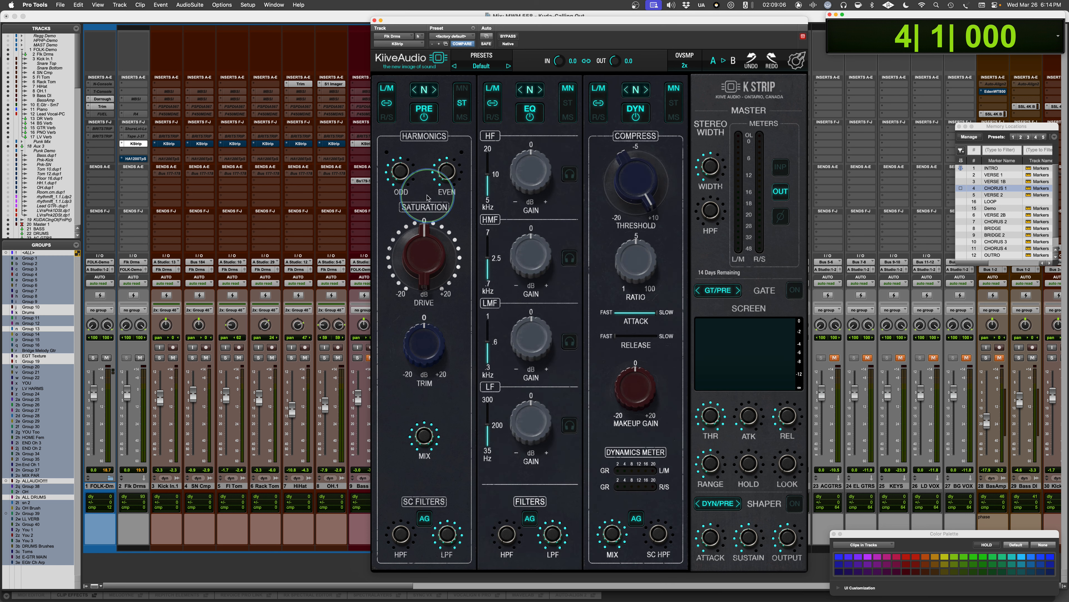
Start playback, raise the preamp's saturation drive well above 0 and toggle the preamp section's bypass to compare.
mouse_move(424, 251)
left_mouse_down()
mouse_move(437, 218)
mouse_move(427, 253)
left_mouse_up()
double_click(427, 253)
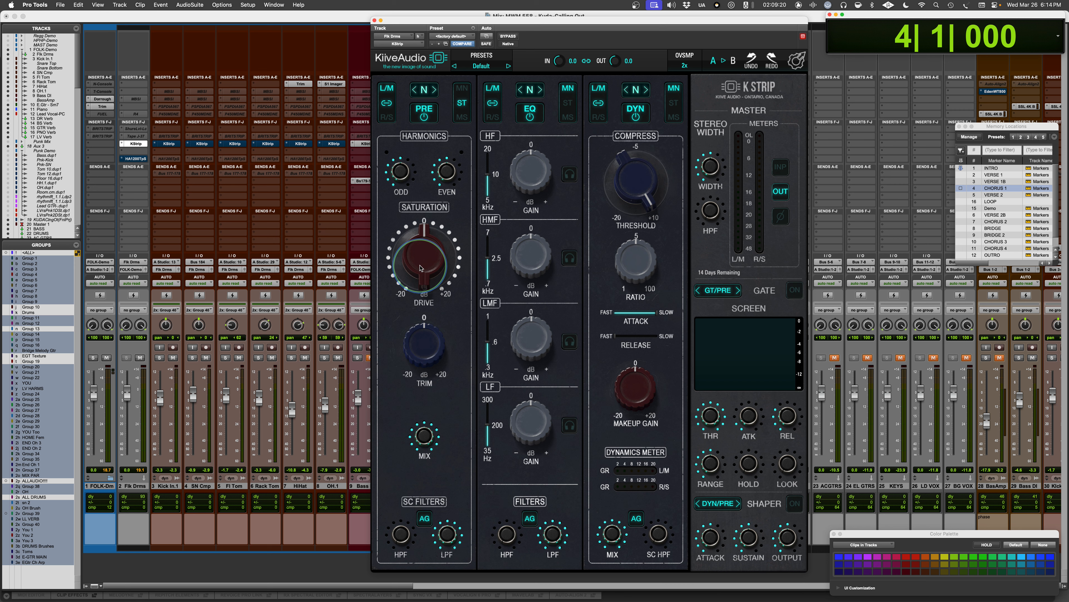
key("space")
left_click_drag(420, 267, 420, 219)
left_click(424, 113)
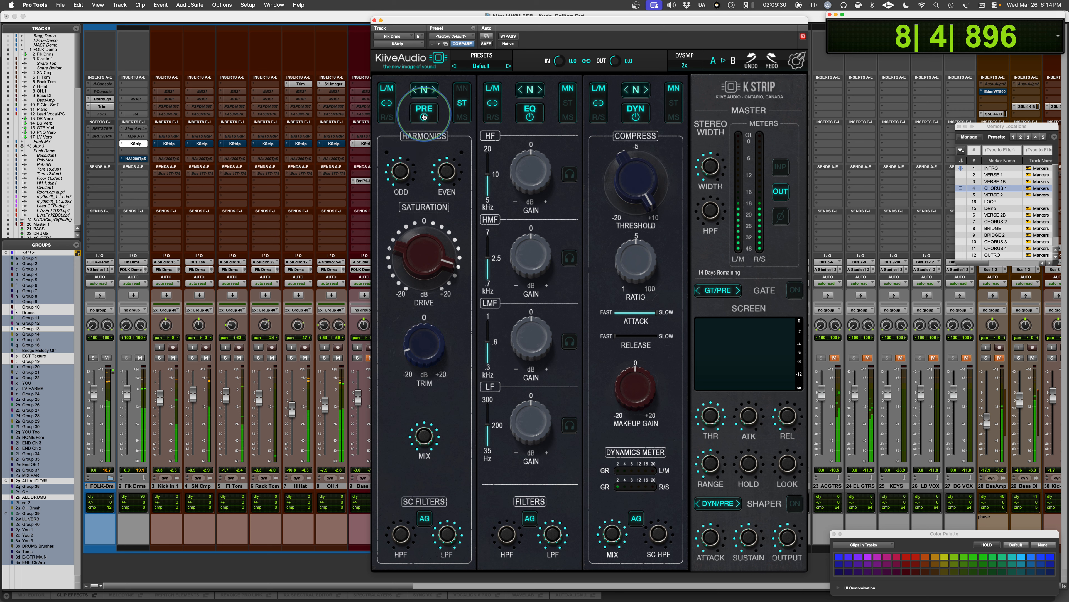
Turn the preamp's odd and even harmonics all the way down during playback.
left_click_drag(448, 172, 406, 2)
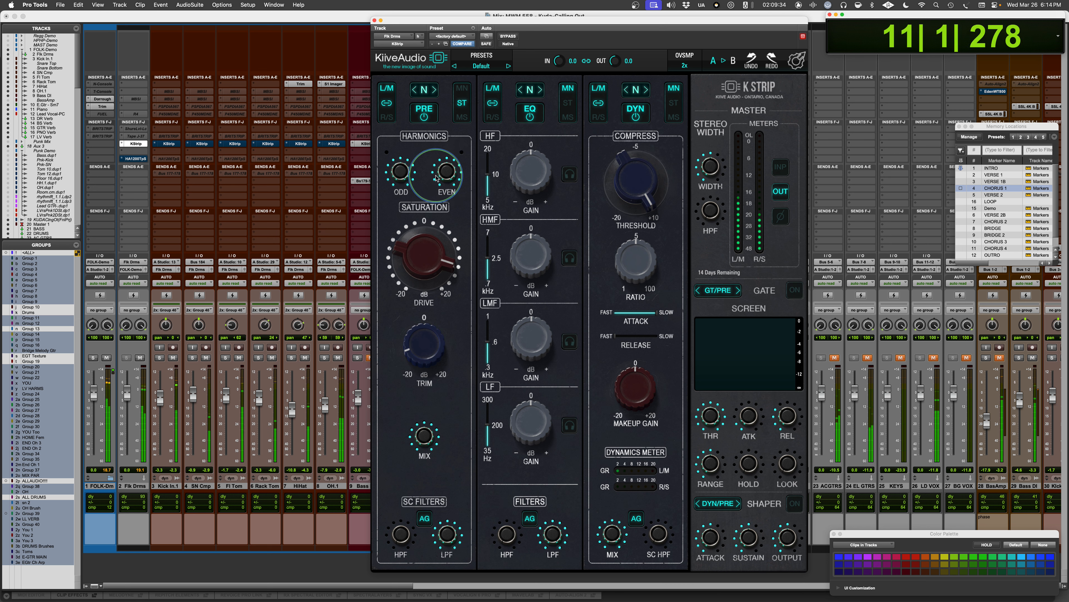
left_click_drag(449, 168, 435, 393)
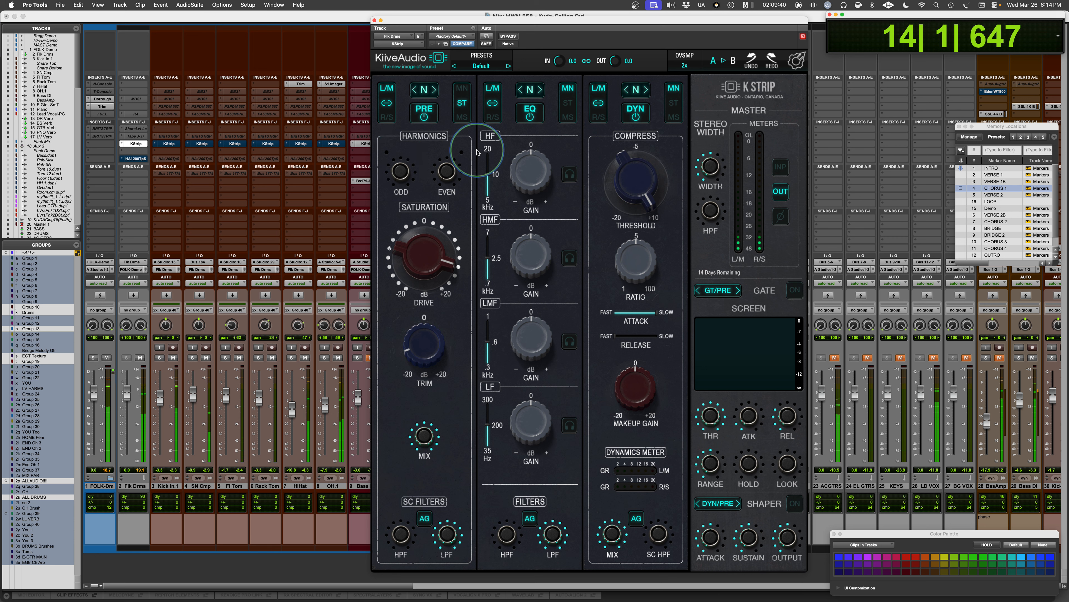
Audition the preamp's even harmonics at maximum and back at minimum, do the same with the odd harmonics raised to maximum, and stop playback.
left_click_drag(449, 173, 456, 2)
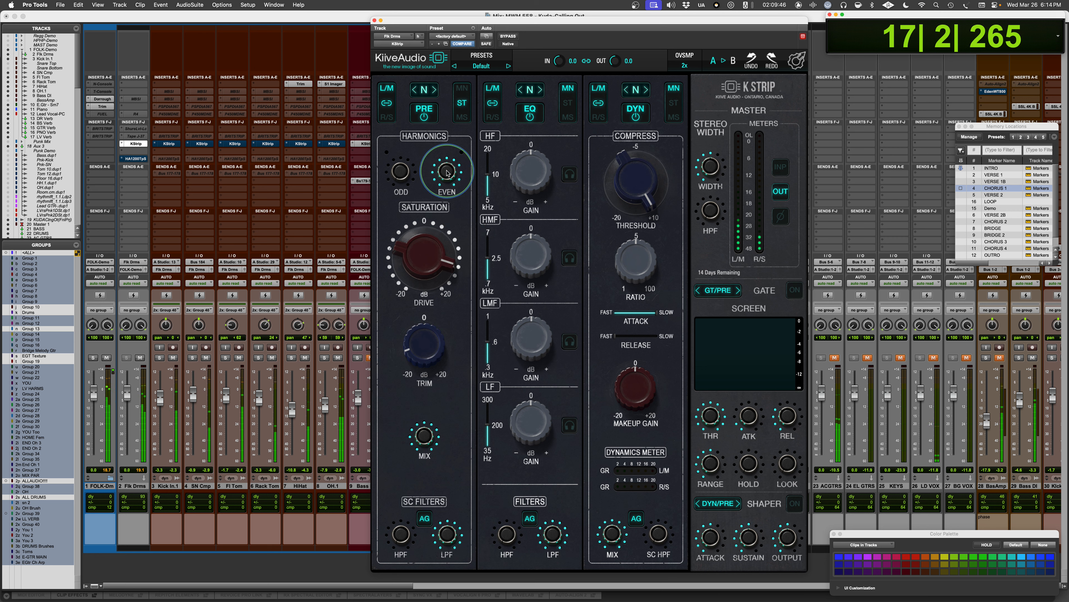
left_click_drag(447, 172, 438, 318)
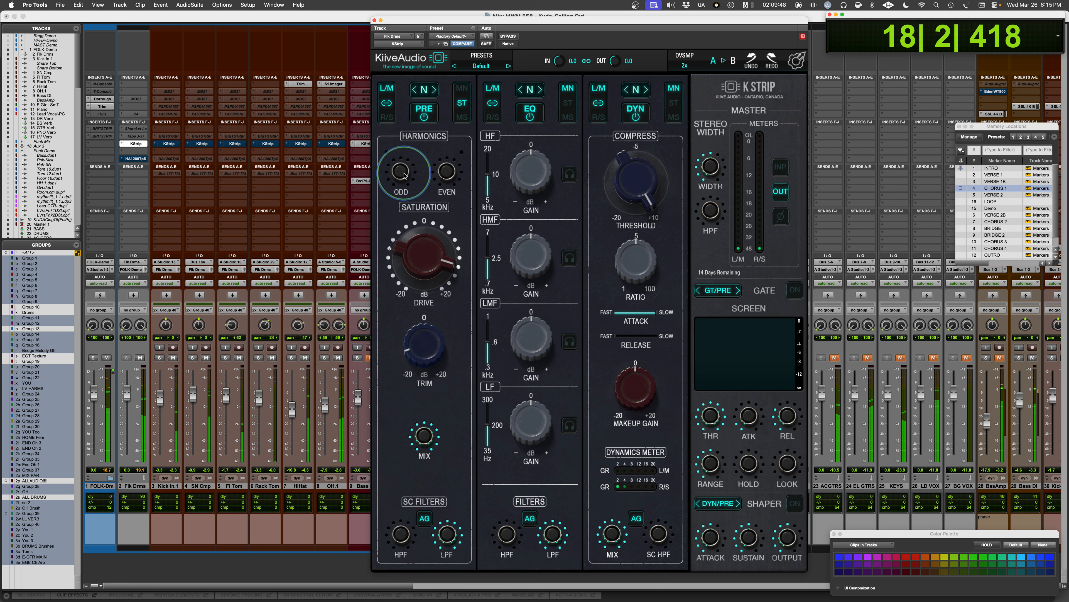
left_click_drag(398, 173, 404, 3)
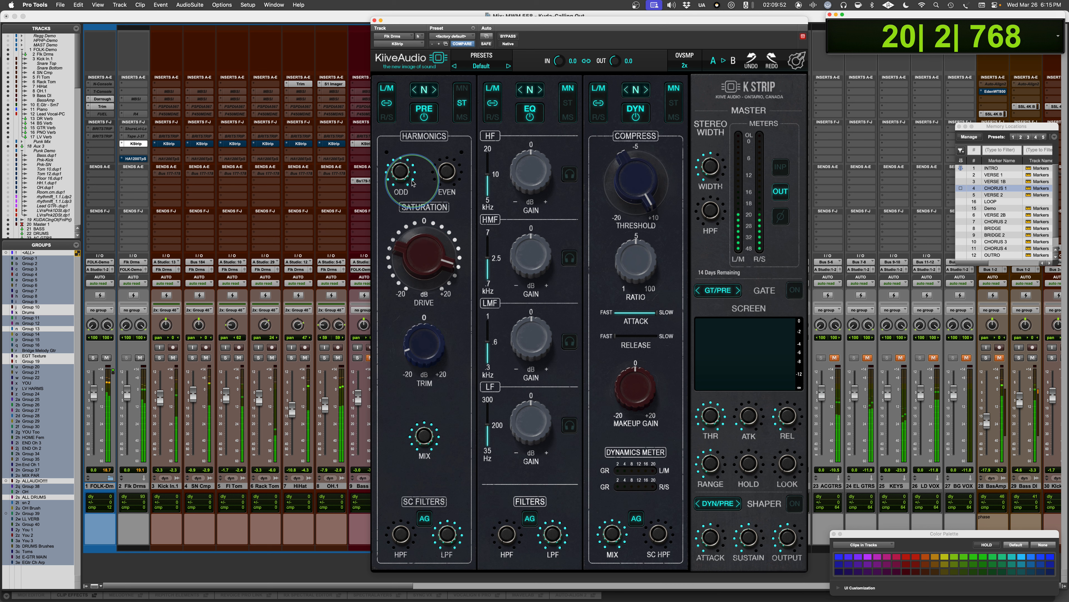
key("space")
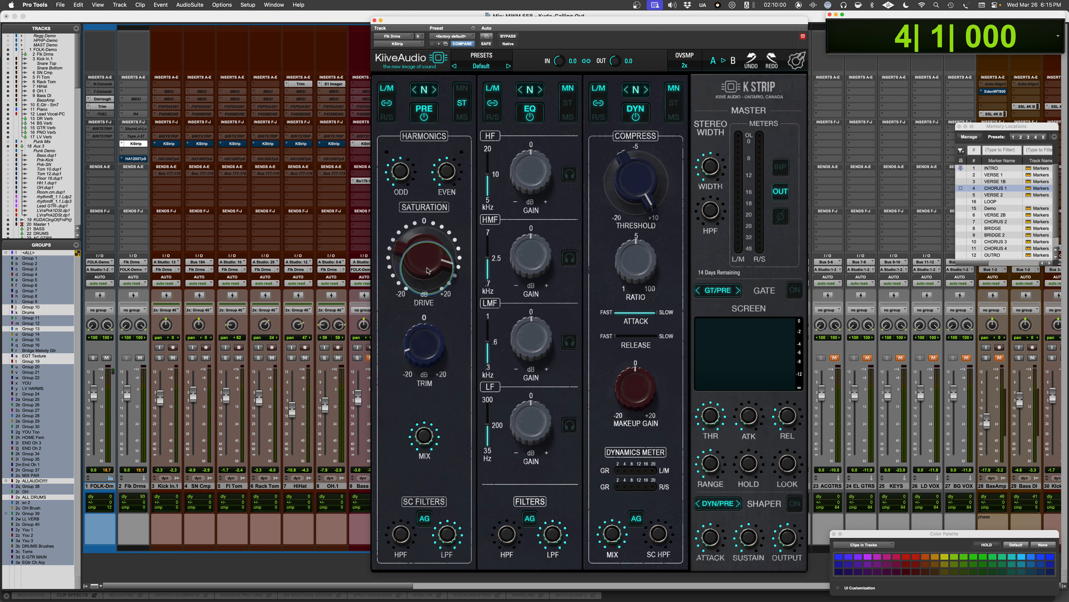
Audition the preamp's saturation with the sidechain low-pass filter turned all the way down, restore the filter and stop playback.
left_click_drag(425, 261, 425, 262)
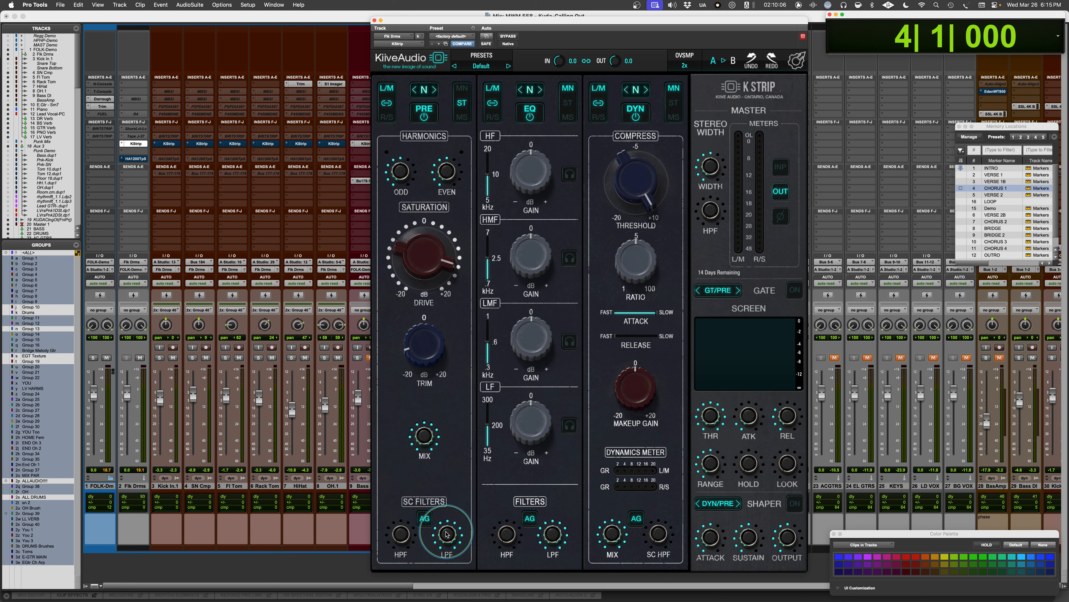
left_click_drag(447, 534, 437, 569)
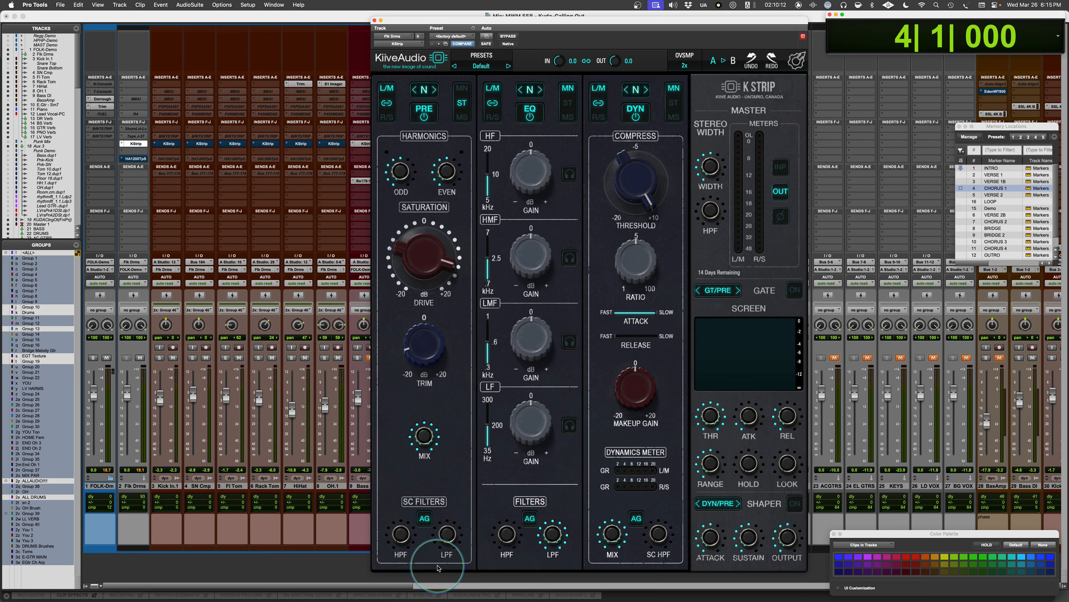
key("space")
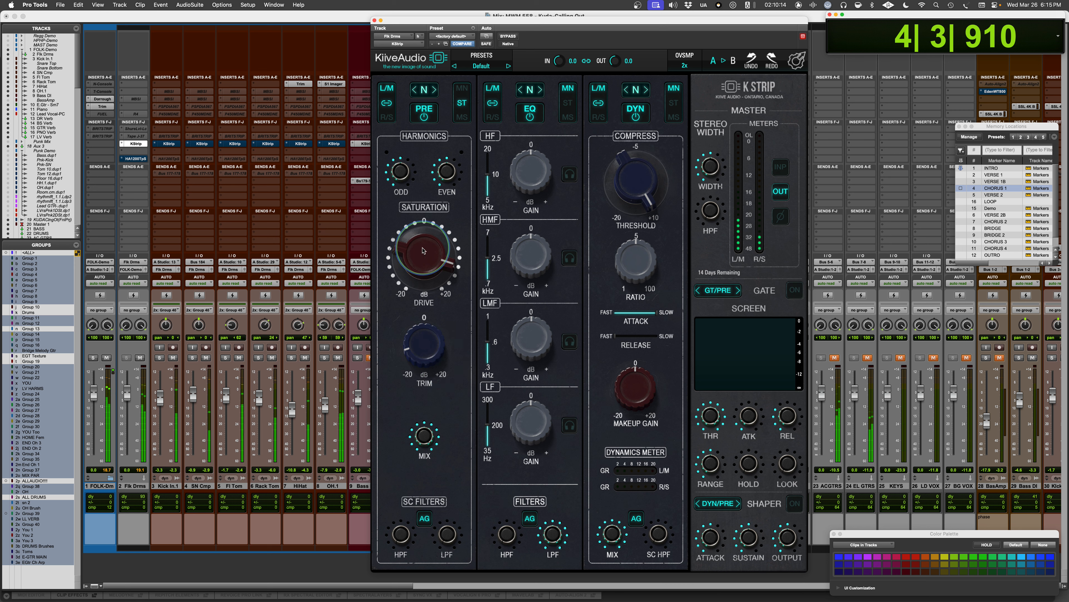
left_click_drag(417, 260, 417, 254)
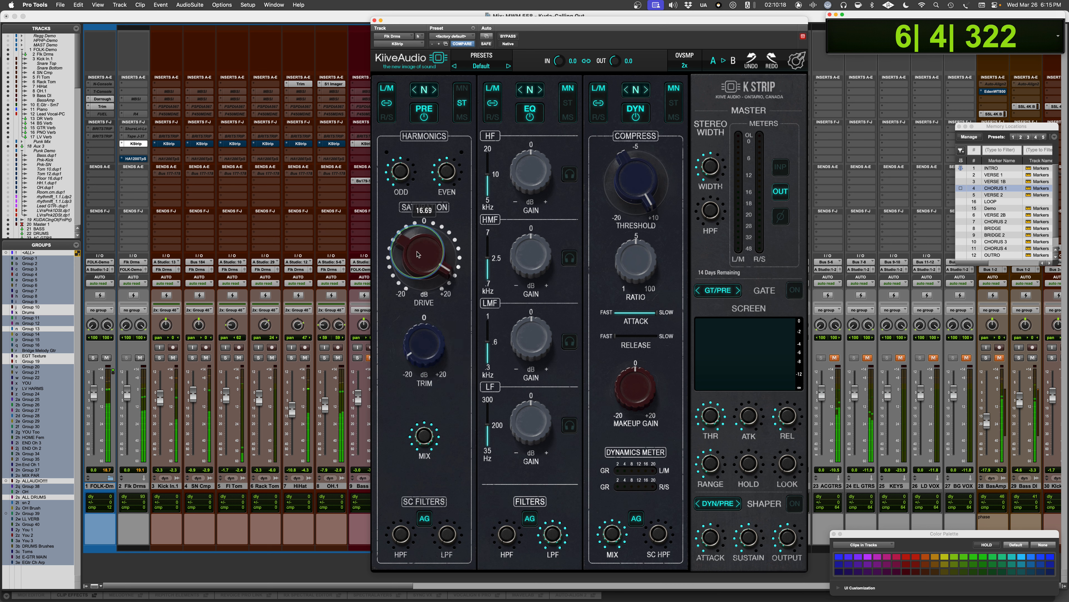
left_click_drag(417, 254, 418, 263)
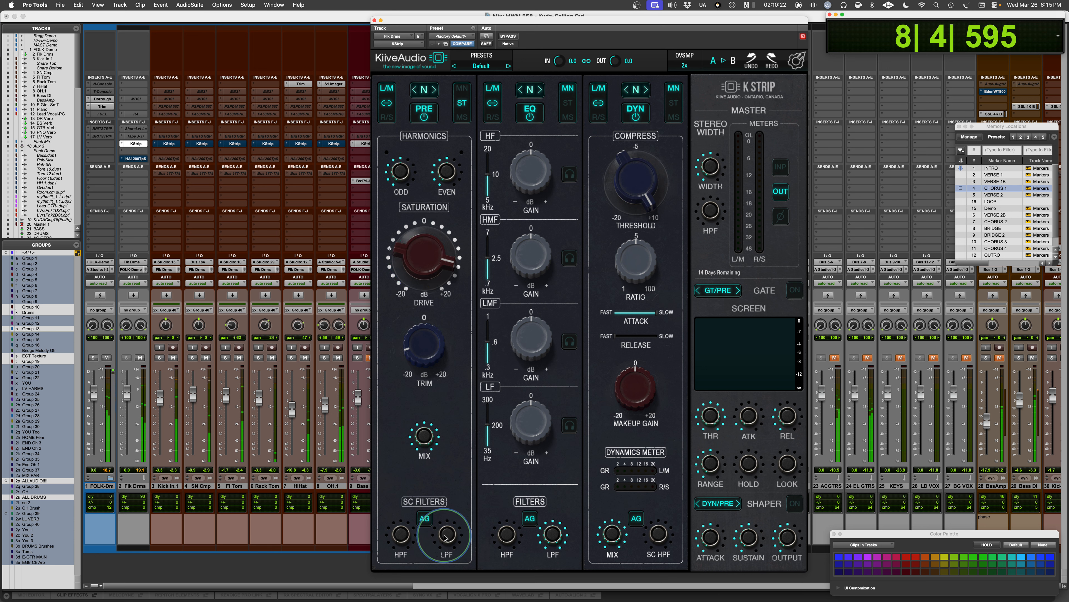
mouse_move(445, 537)
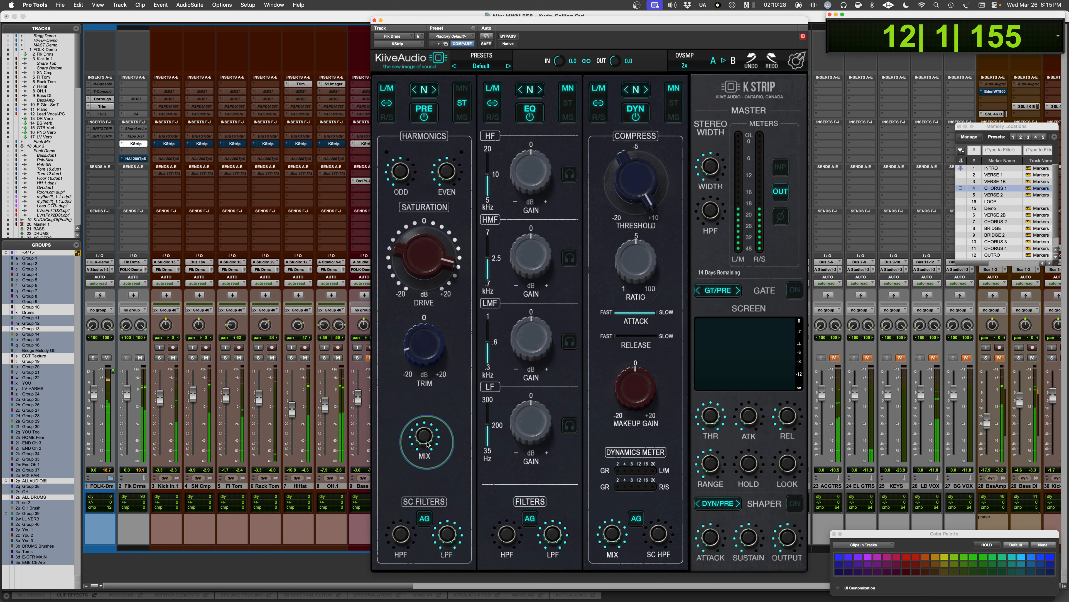
key("space")
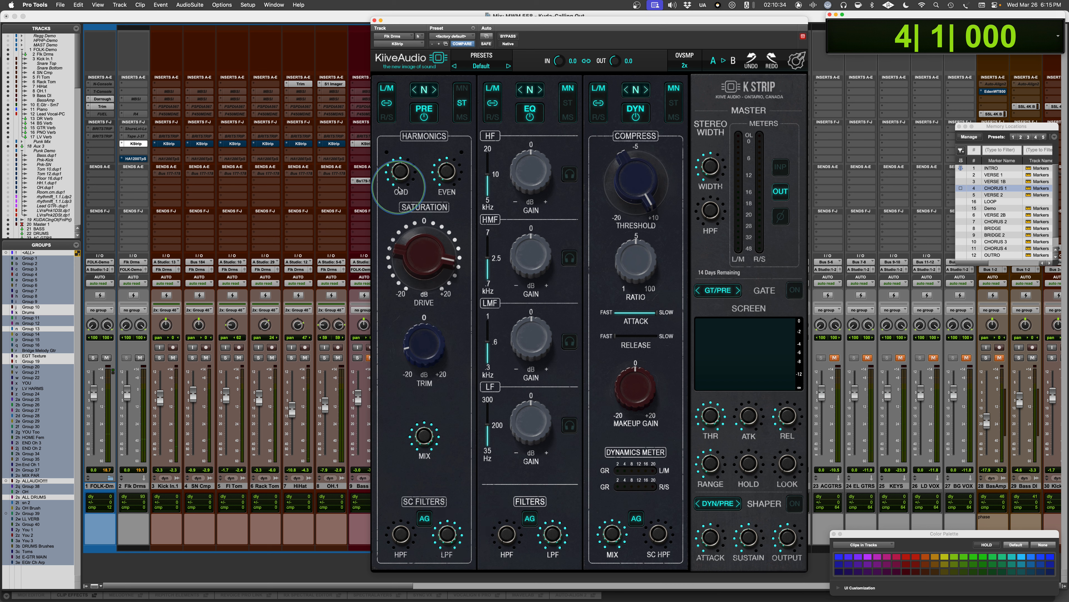
Switch the preamp section to model A, raise its saturation drive well above 0 and lower its trim to compensate.
mouse_move(415, 248)
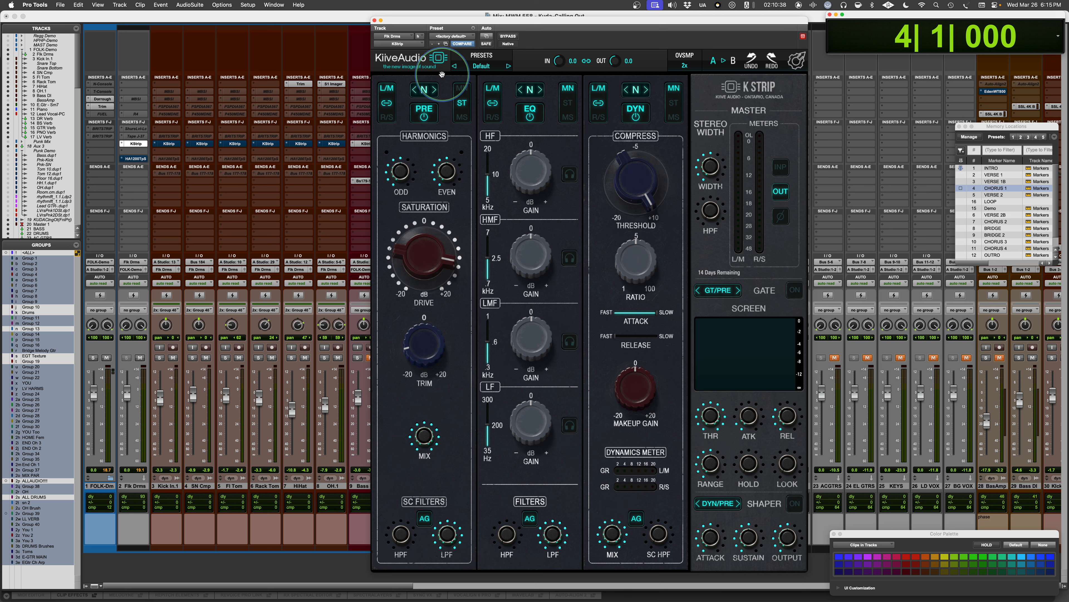
left_click(435, 91)
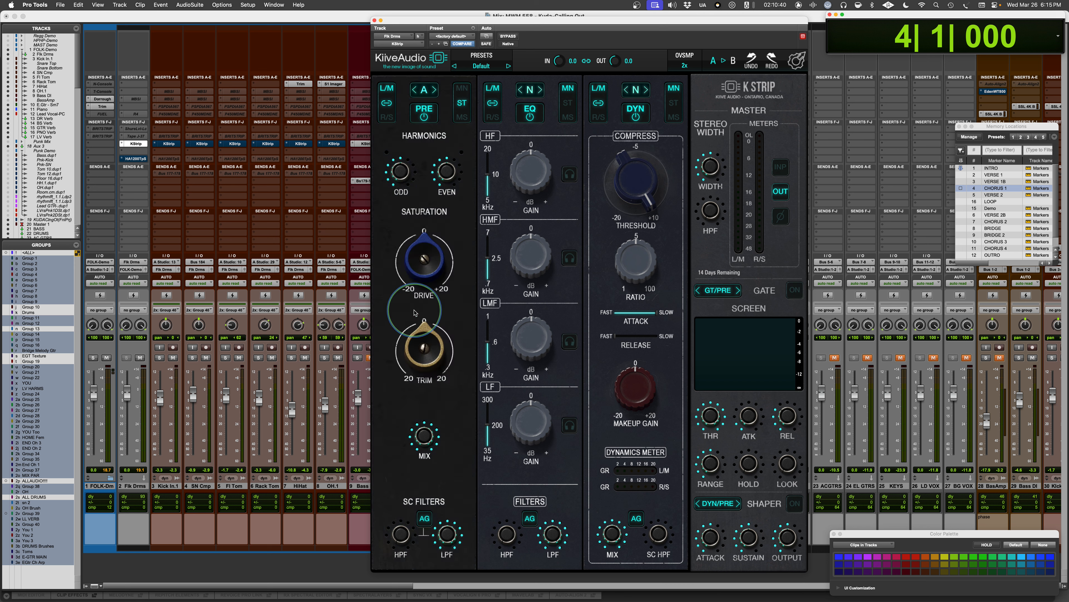
left_click_drag(438, 276, 415, 217)
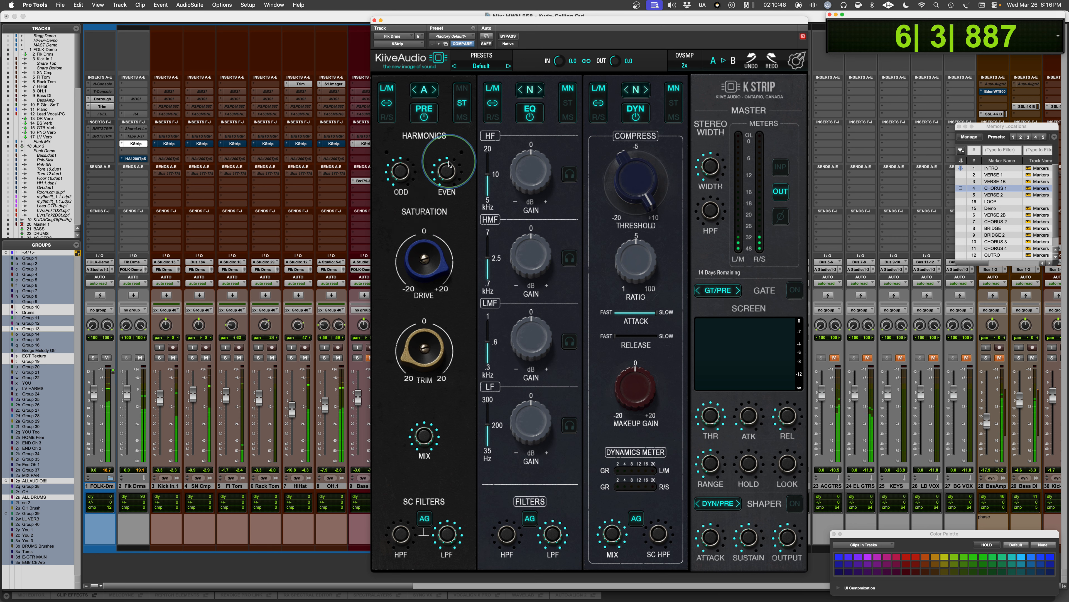
Audition model A's even harmonics and odd harmonics at maximum in turn during playback, and return both to their defaults.
left_click_drag(444, 176, 444, 80)
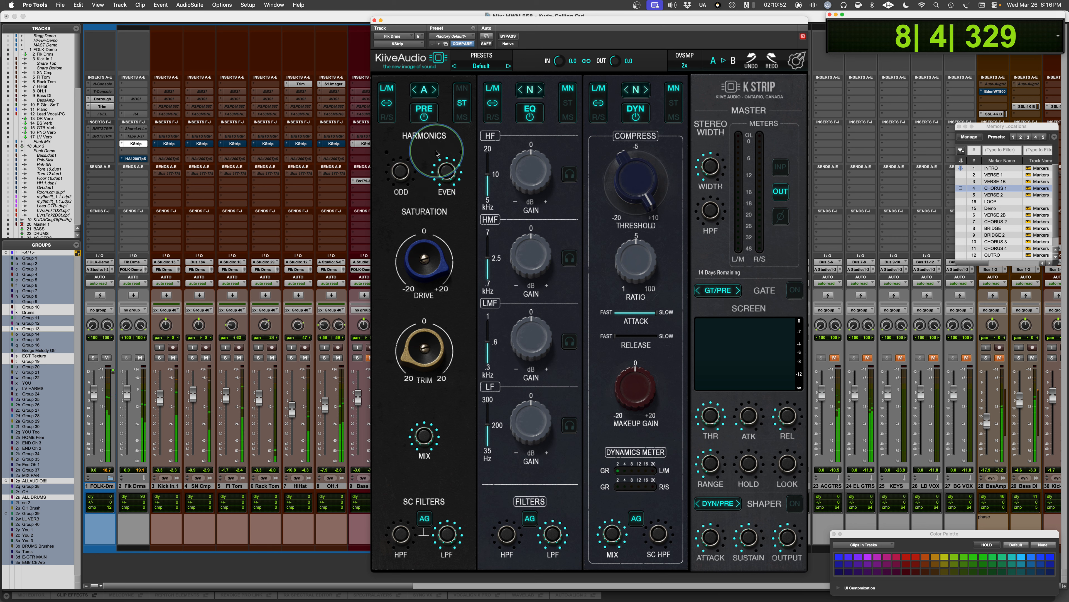
left_click_drag(449, 170, 431, 266)
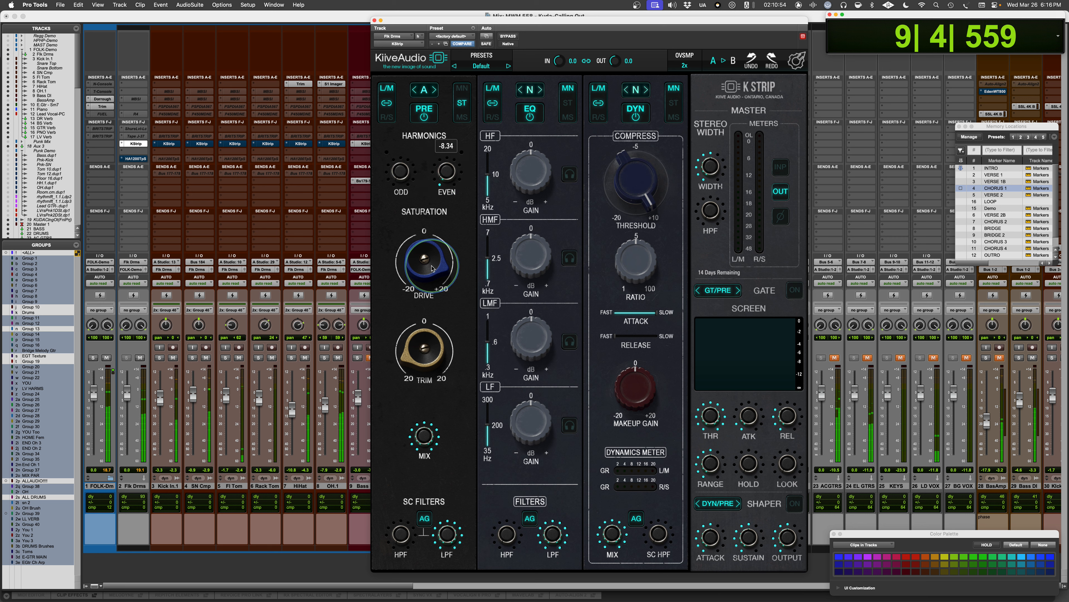
left_click_drag(394, 177, 411, 42)
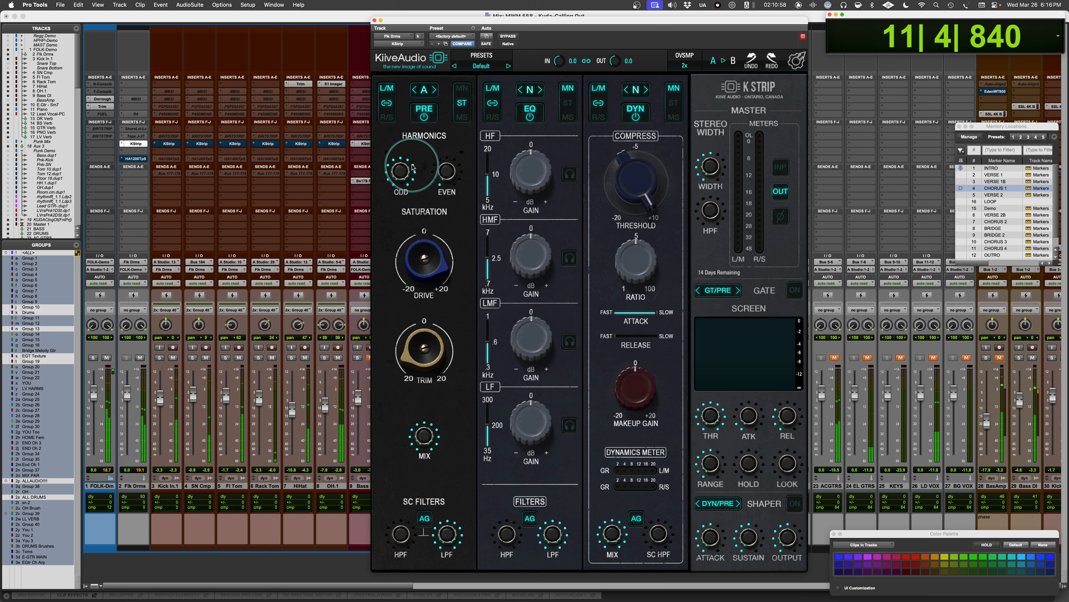
double_click(400, 171)
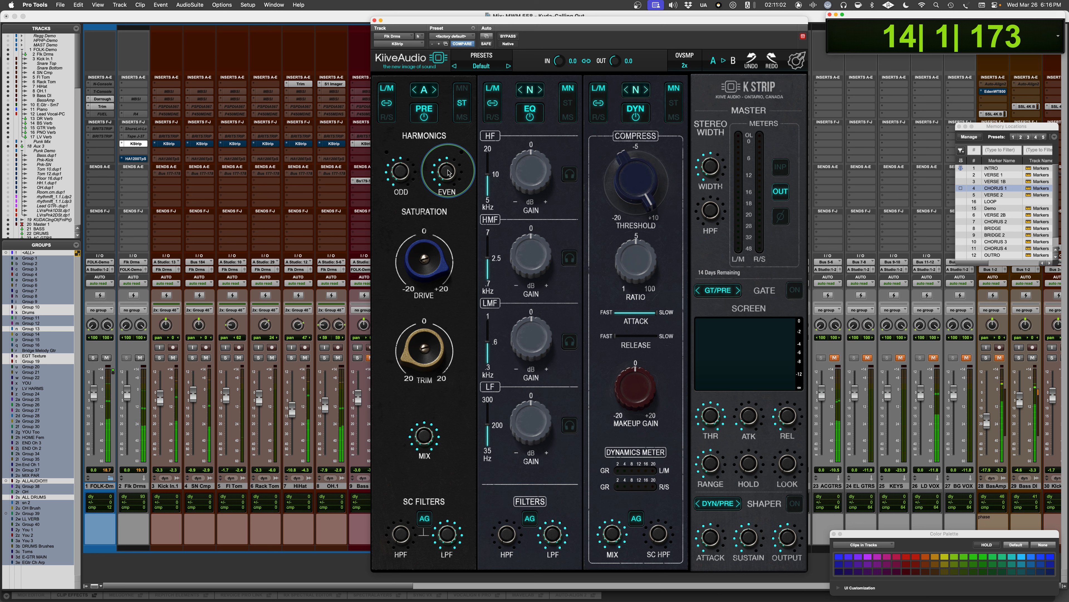
Compare the preamp section with its bypass, try its mix at 27%, and return the mix to full with playback stopped.
left_click(420, 117)
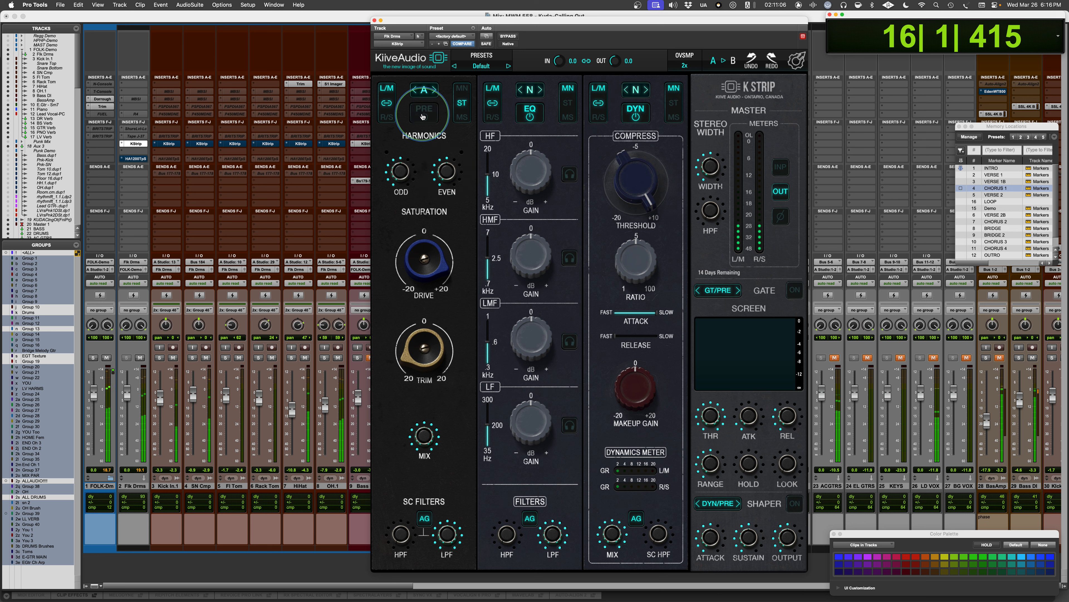
left_click(423, 117)
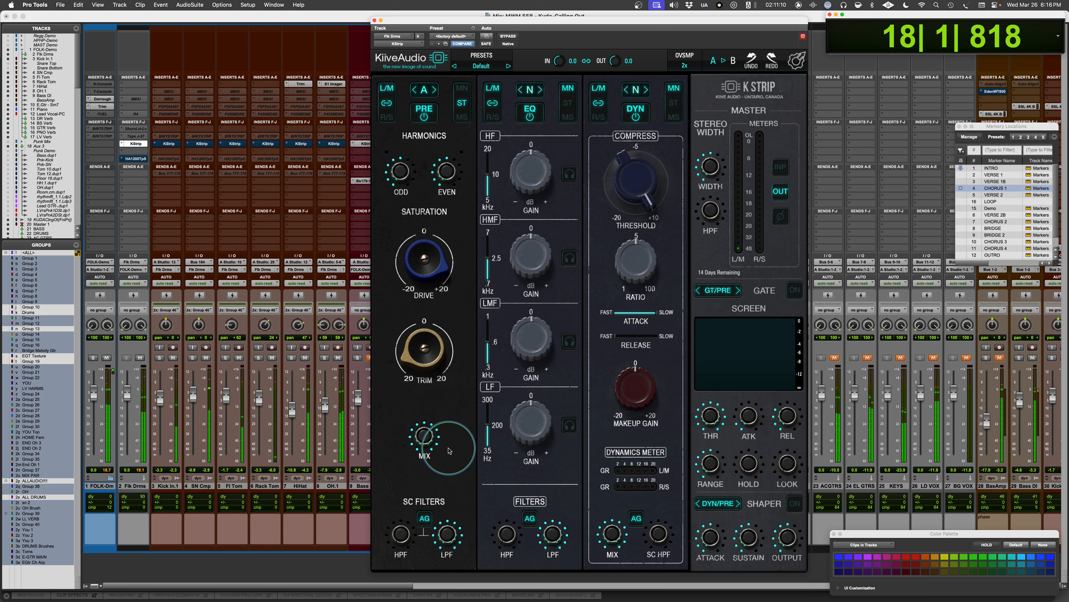
left_click_drag(423, 440, 402, 507)
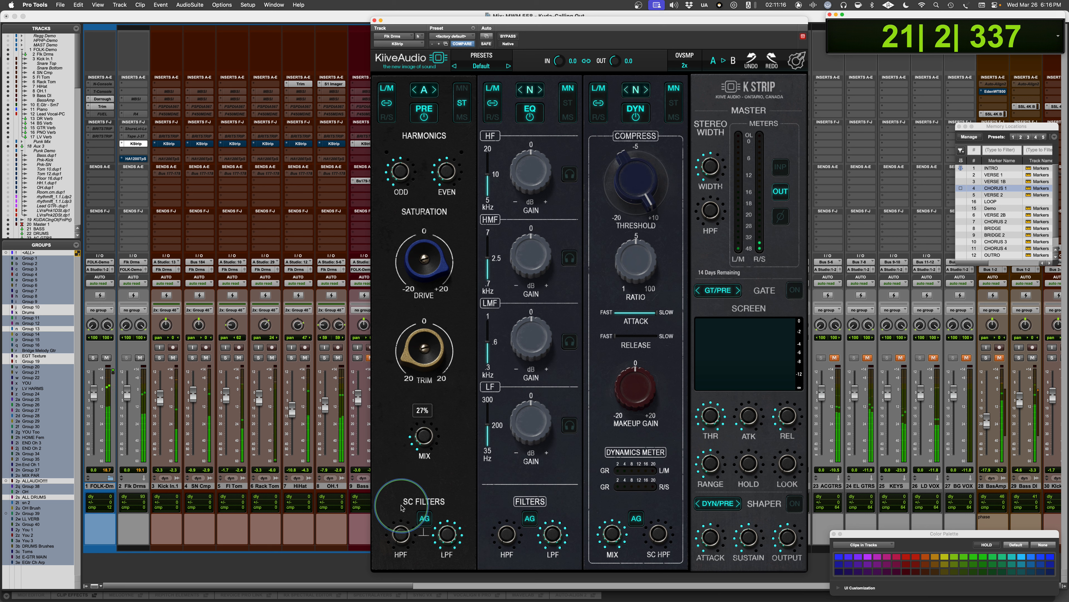
key("space")
left_click_drag(424, 439, 431, 304)
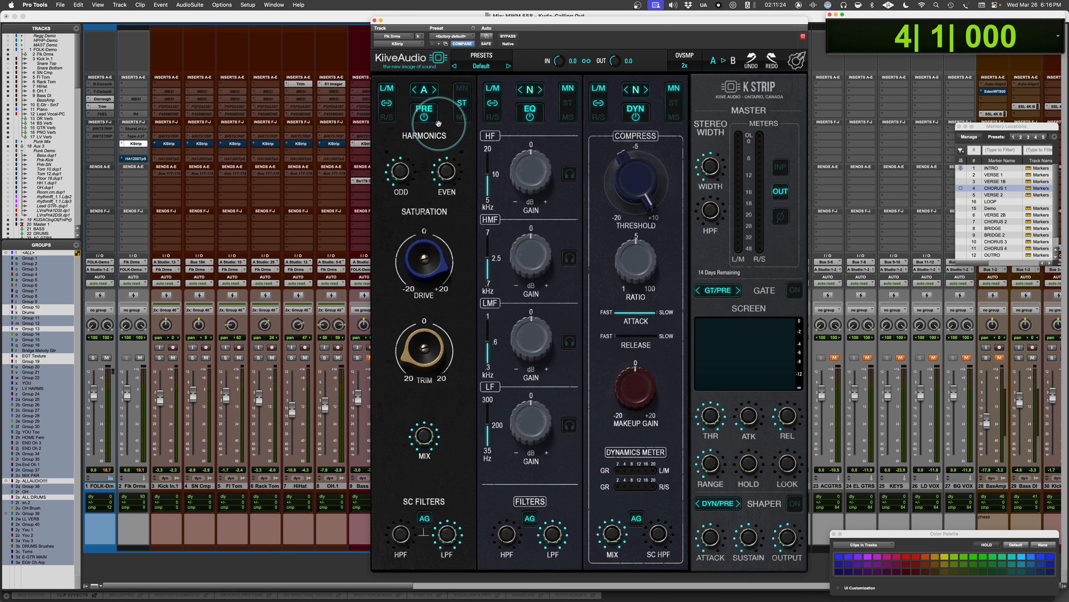
Nudge model A's drive, switch the preamp to model S, and raise its drive with the trim lowered for playback.
left_click_drag(424, 252, 420, 256)
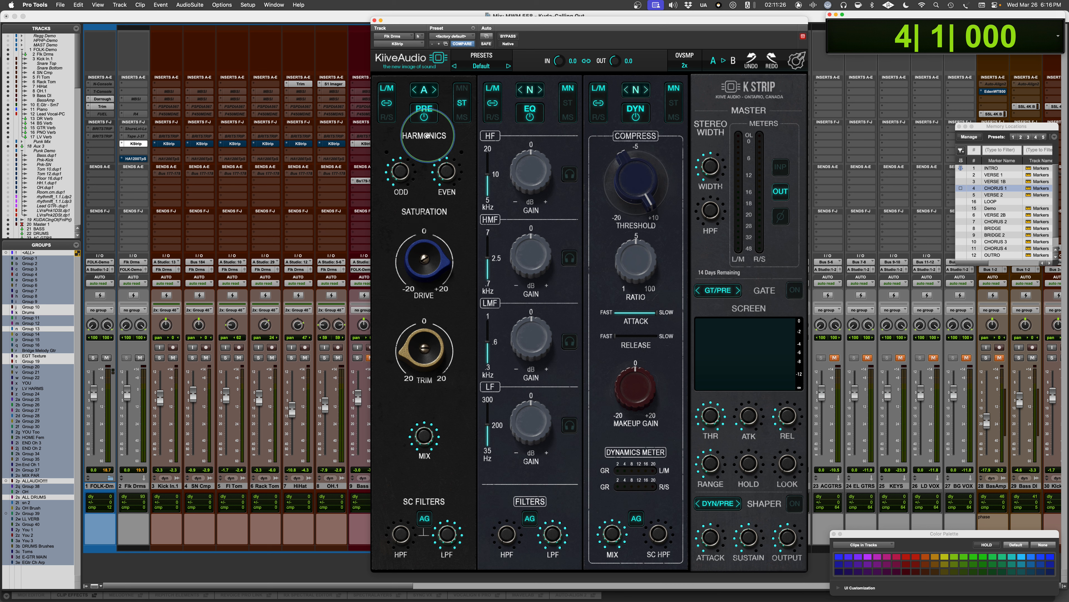
left_click(434, 90)
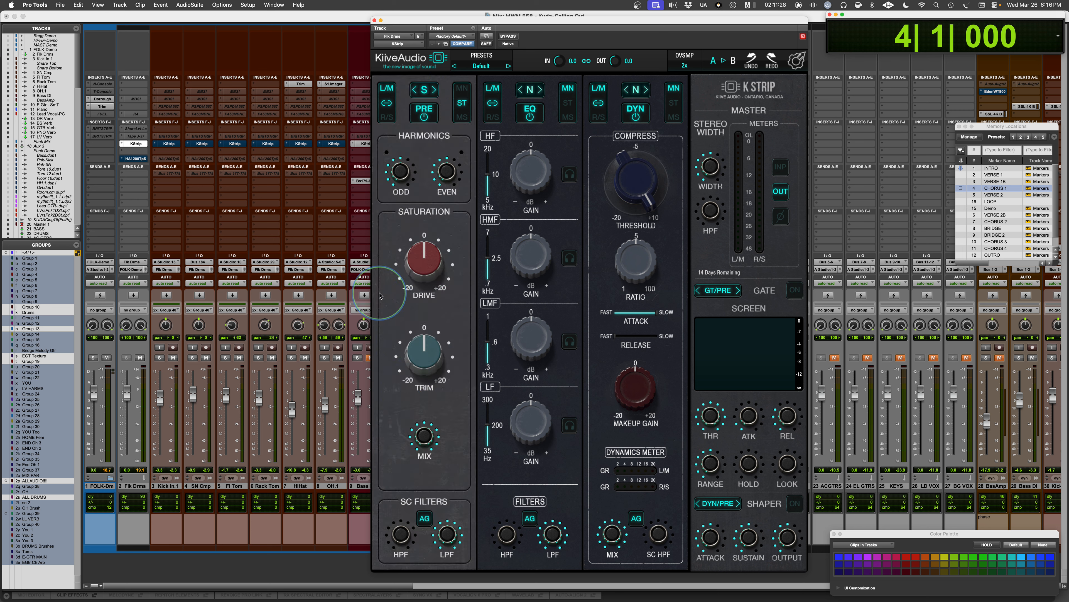
left_click_drag(419, 247, 420, 210)
key("space")
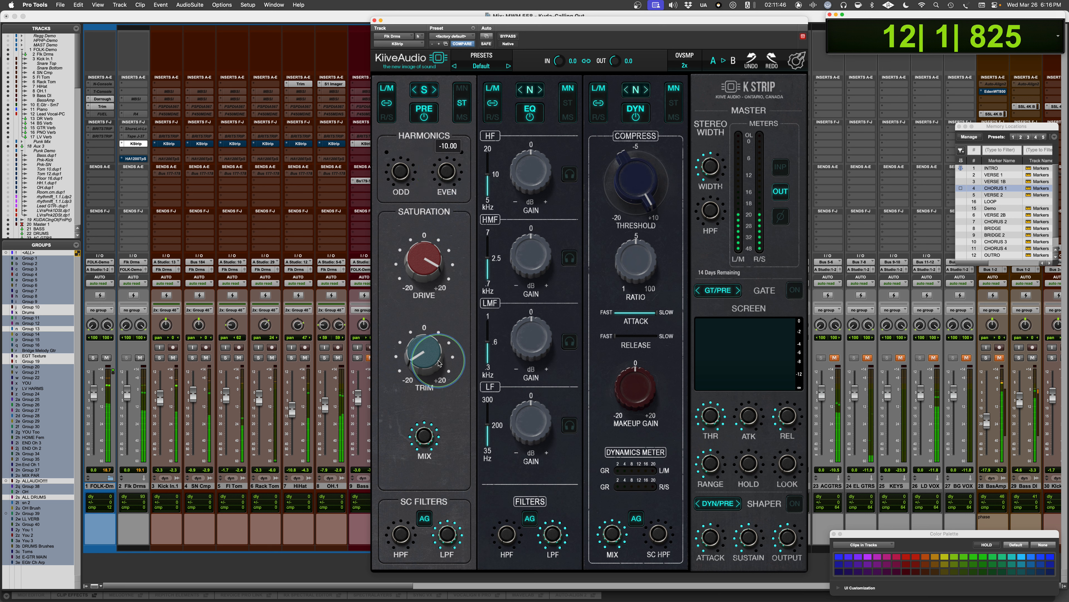
Return model S's odd and even harmonics to 0.00, stop playback and raise the saturation drive slightly.
left_click(400, 171)
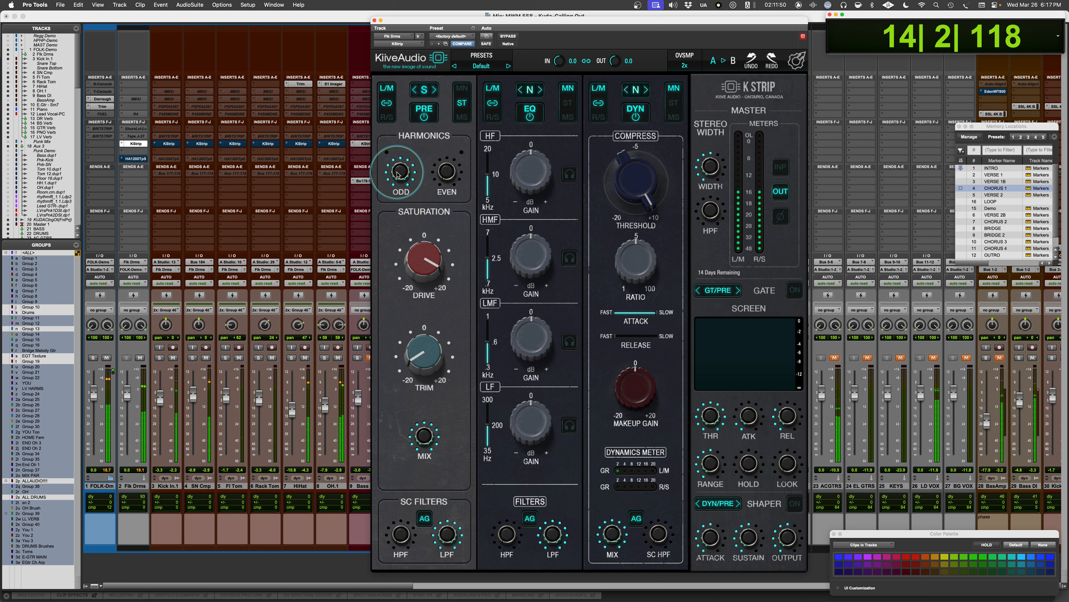
left_click(448, 176)
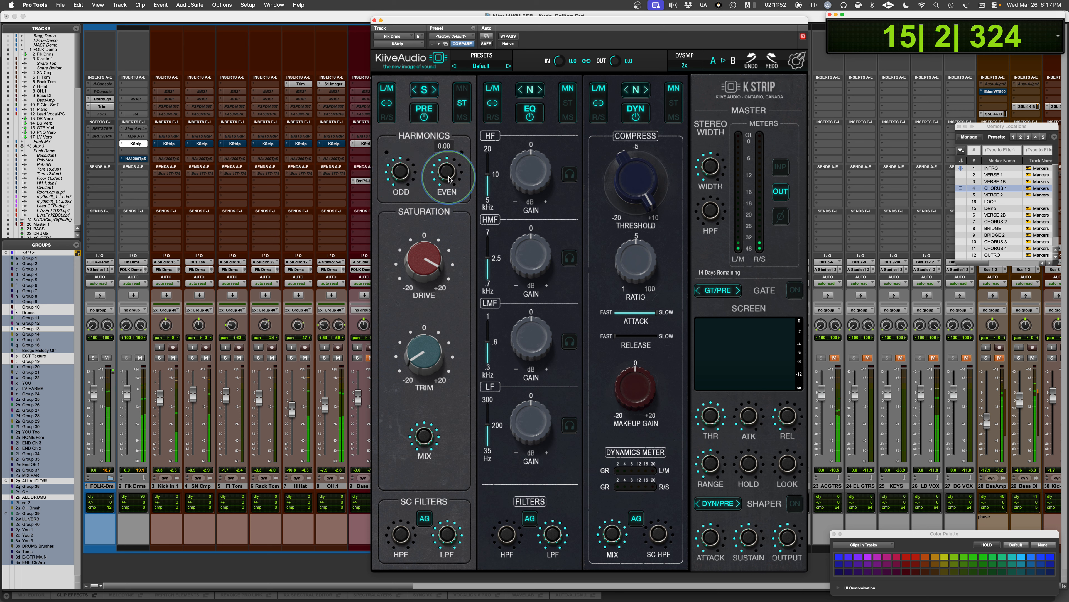
key("space")
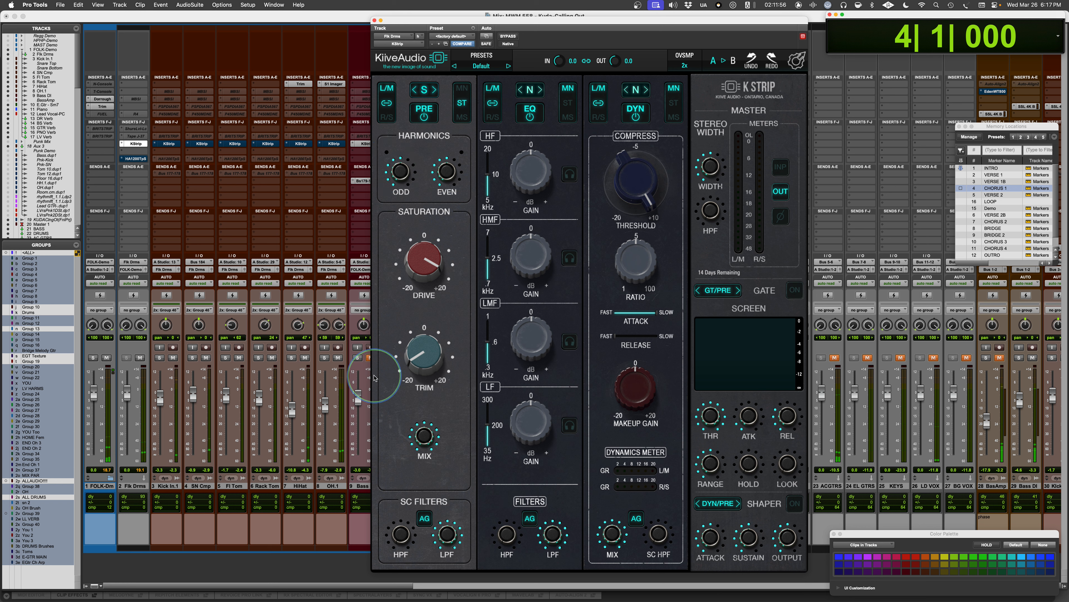
left_click_drag(423, 274, 423, 270)
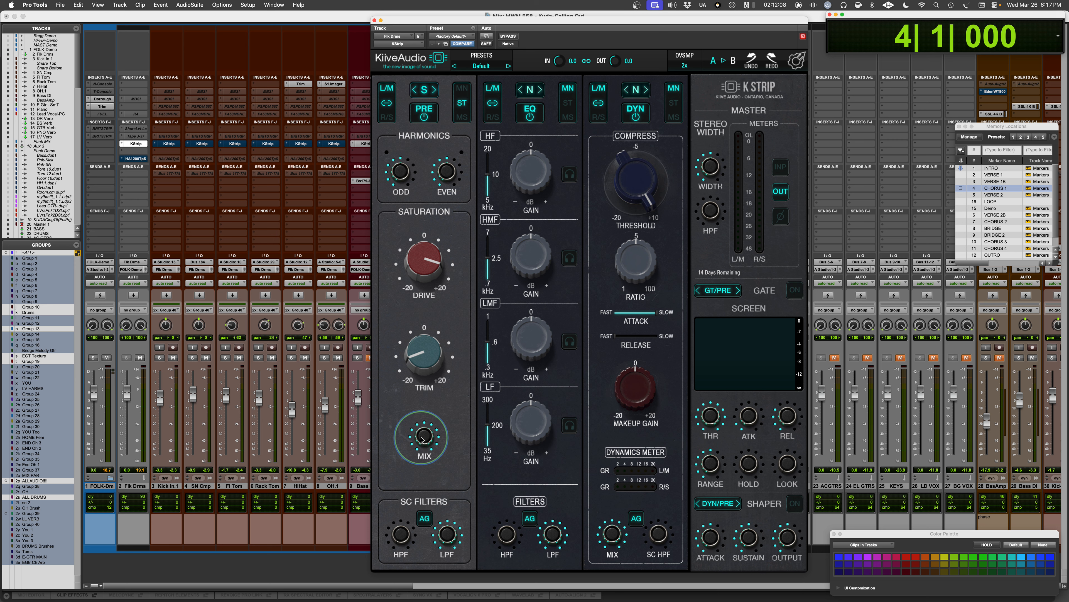
Switch the preamp back to model N with the section enabled, and set its mix to 31% during playback.
left_click(434, 89)
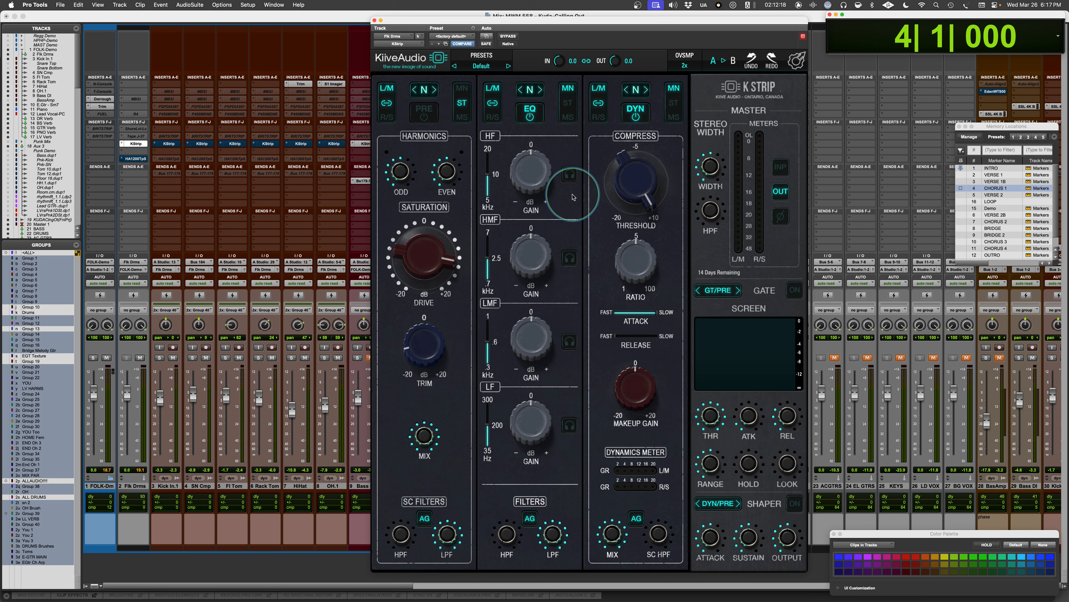
left_click(425, 113)
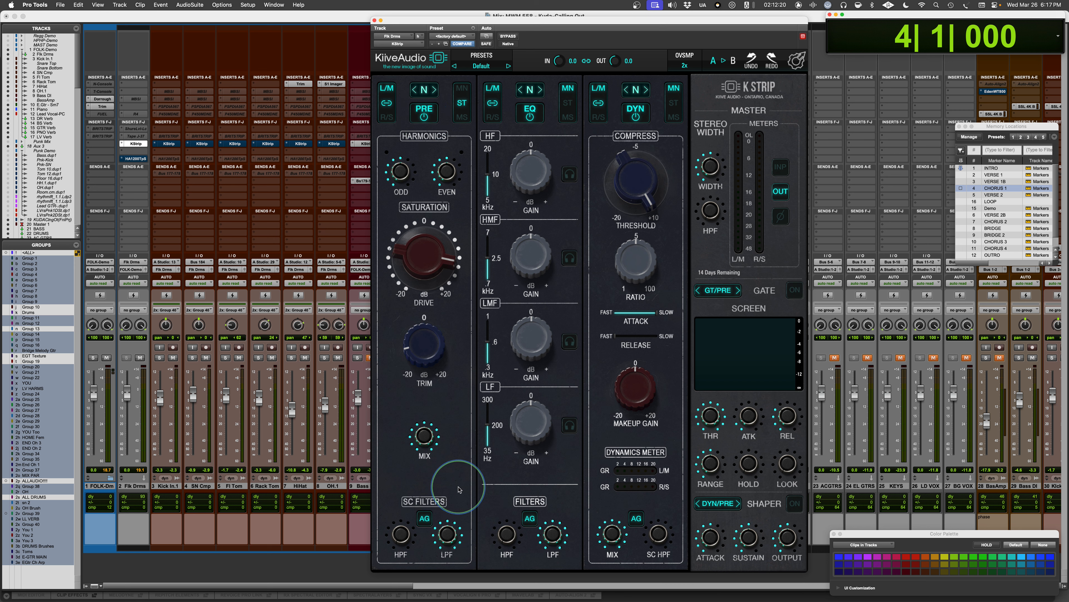
key("space")
left_click_drag(425, 434, 374, 598)
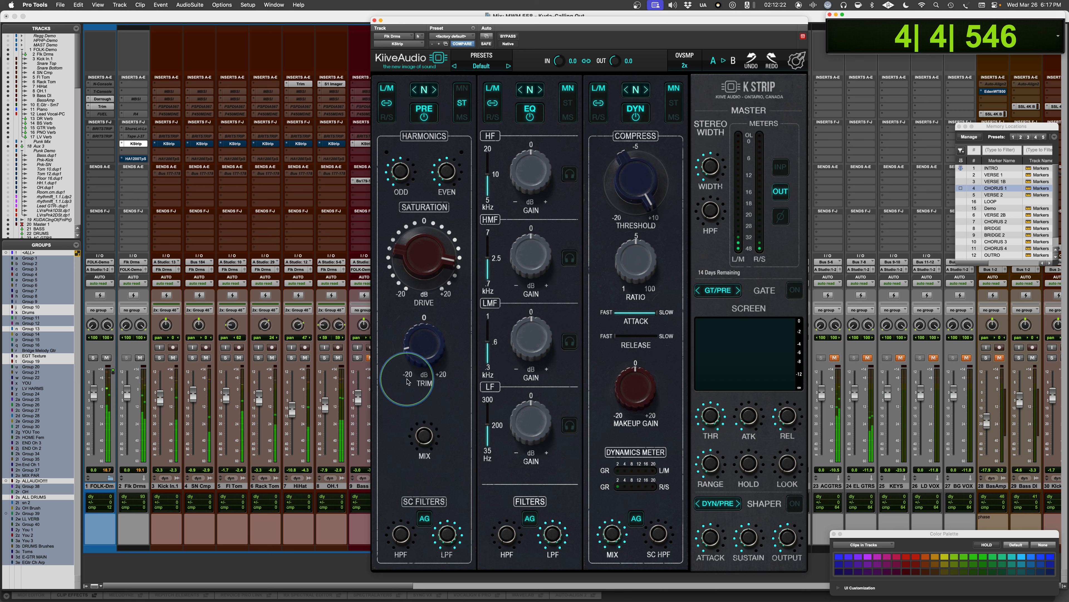
left_click_drag(423, 437, 422, 397)
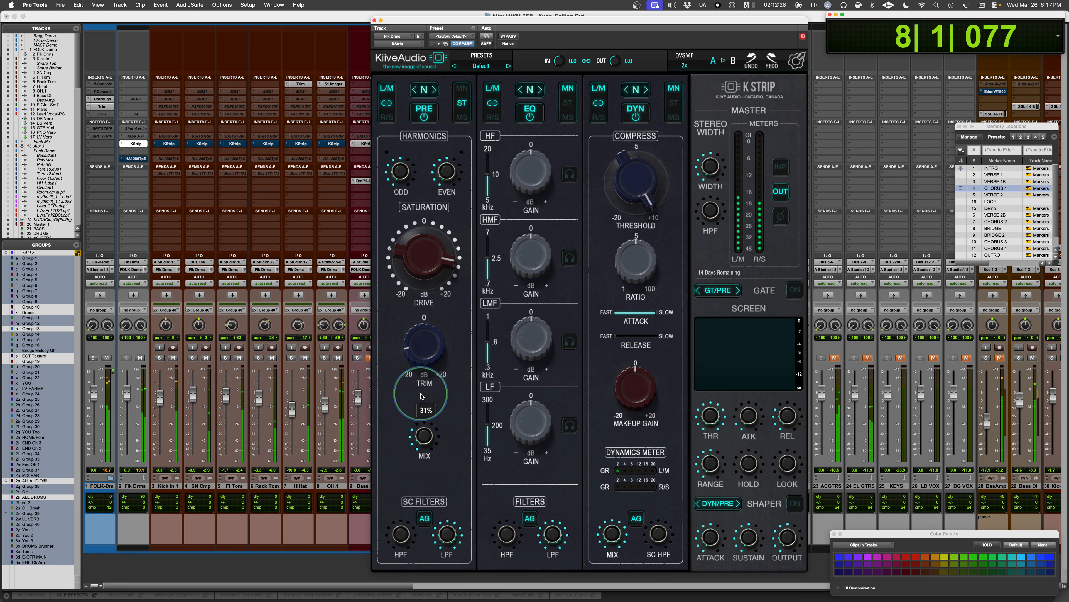
Compare the blended preamp sound against the section's bypass, leave the section enabled and stop playback.
left_click(424, 113)
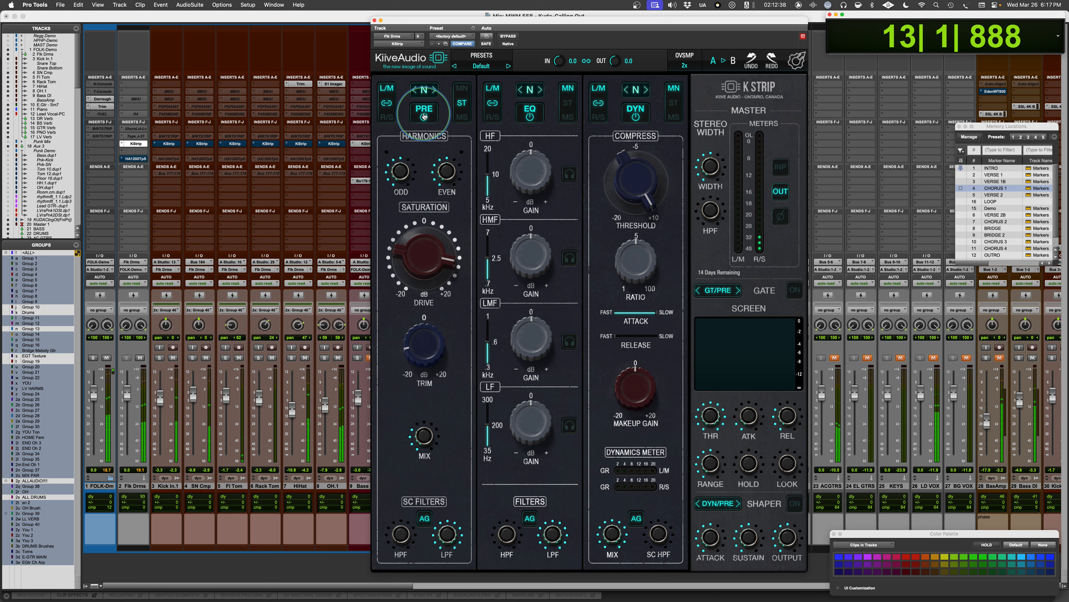
key("space")
left_click(428, 434)
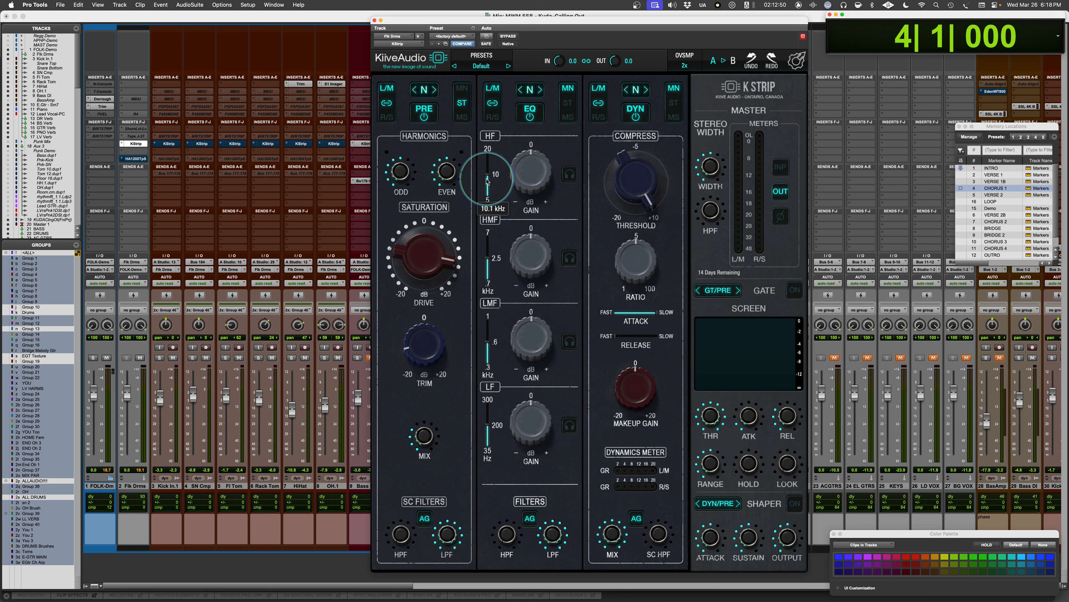
Boost the model N EQ's HF gain to about 3.60 dB during playback, check the band in solo, unsolo it and stop playback.
key("space")
left_click_drag(526, 177, 524, 157)
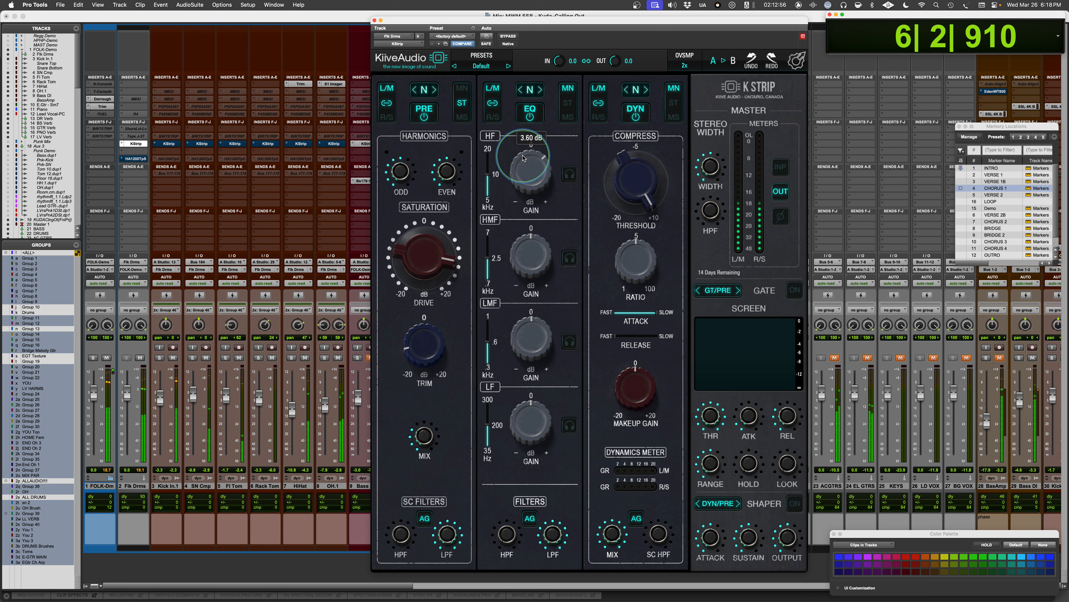
left_click(570, 175)
left_click_drag(532, 174, 488, 178)
left_click(570, 176)
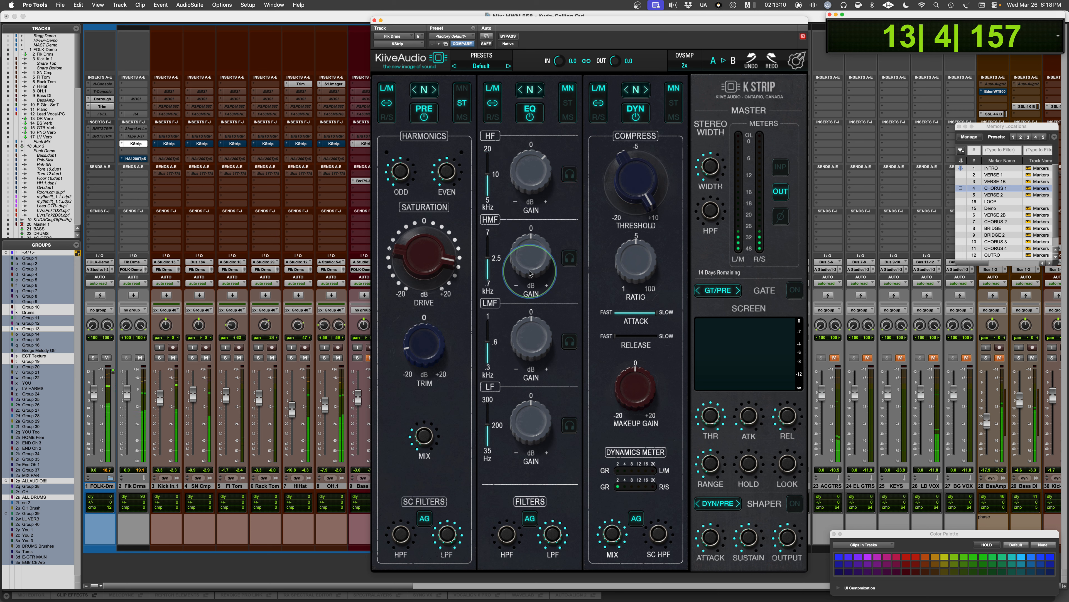
key("space")
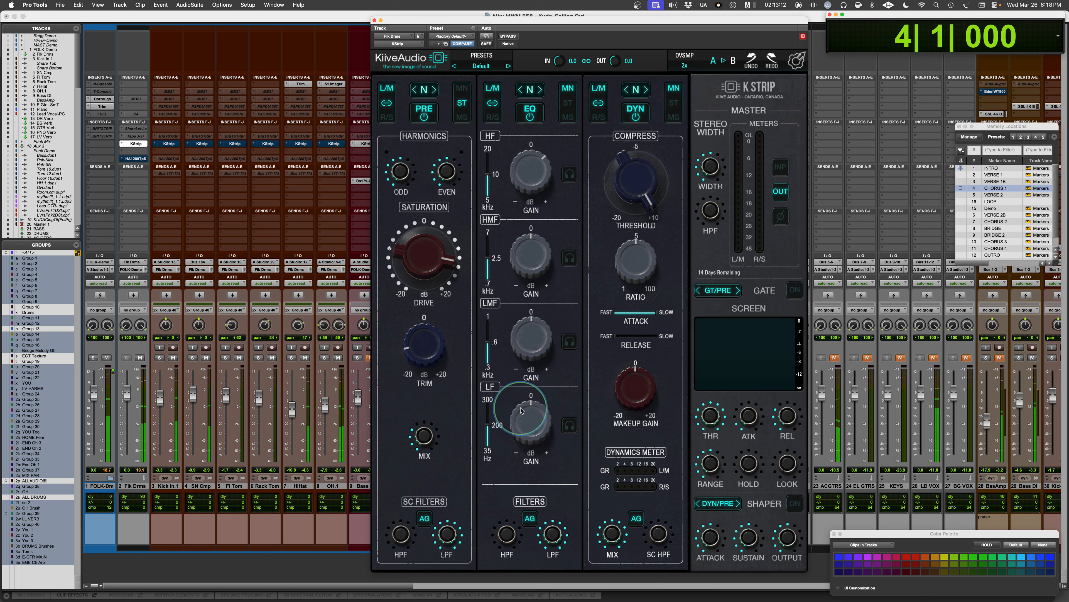
Boost the model N EQ's LF band at about 85 Hz during playback, and adjust the LMF and HMF bands.
mouse_move(483, 464)
left_mouse_down()
mouse_move(484, 493)
mouse_move(485, 479)
left_mouse_up()
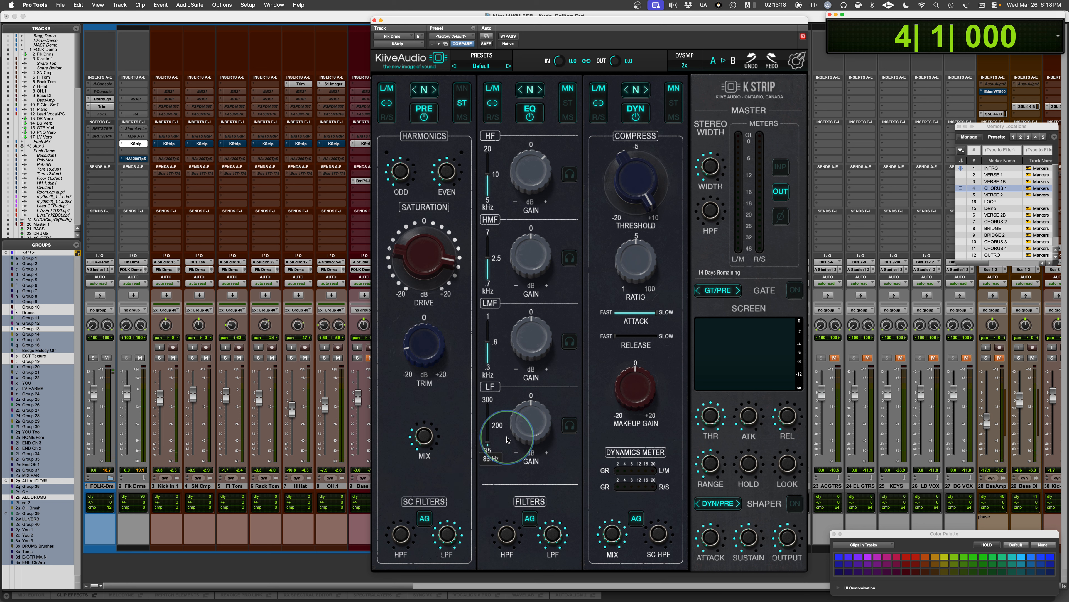
key("space")
left_click_drag(530, 433, 532, 405)
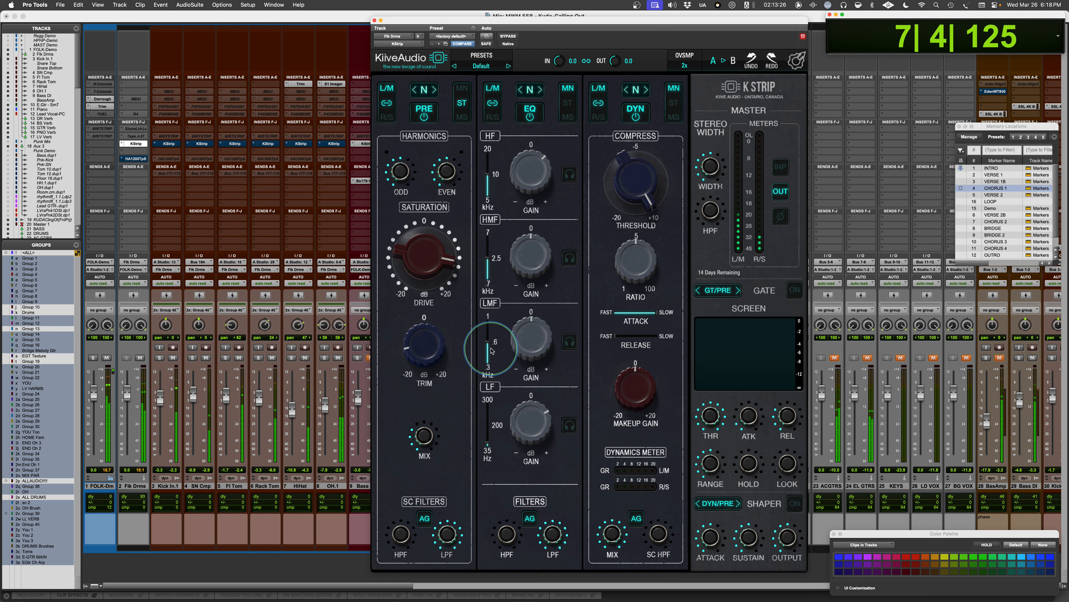
left_click_drag(525, 347, 519, 358)
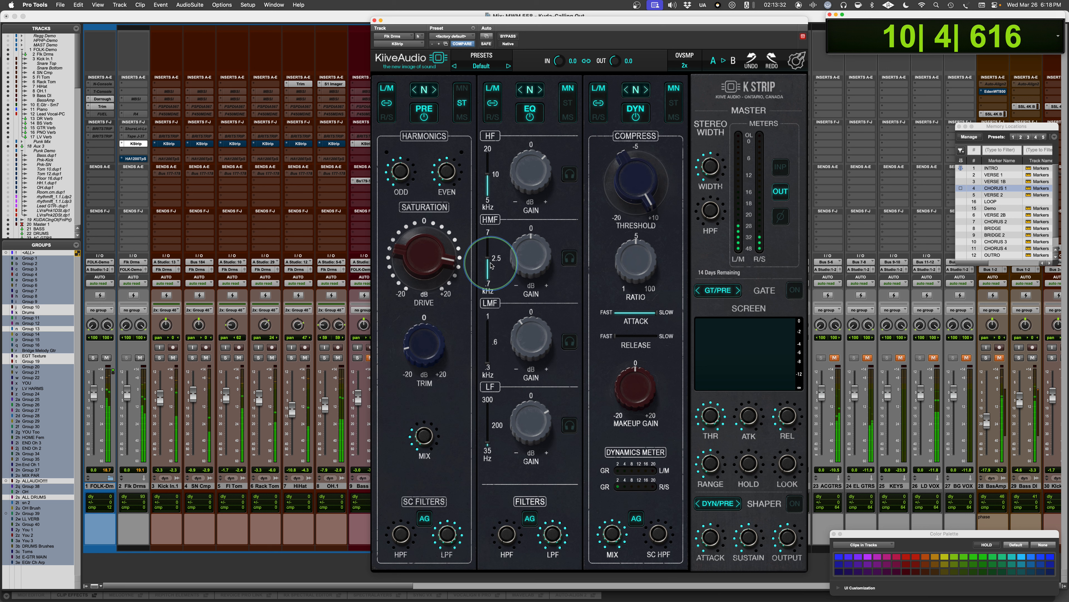
mouse_move(529, 257)
left_mouse_down()
mouse_move(528, 241)
mouse_move(485, 274)
mouse_move(485, 291)
mouse_move(540, 261)
left_mouse_up()
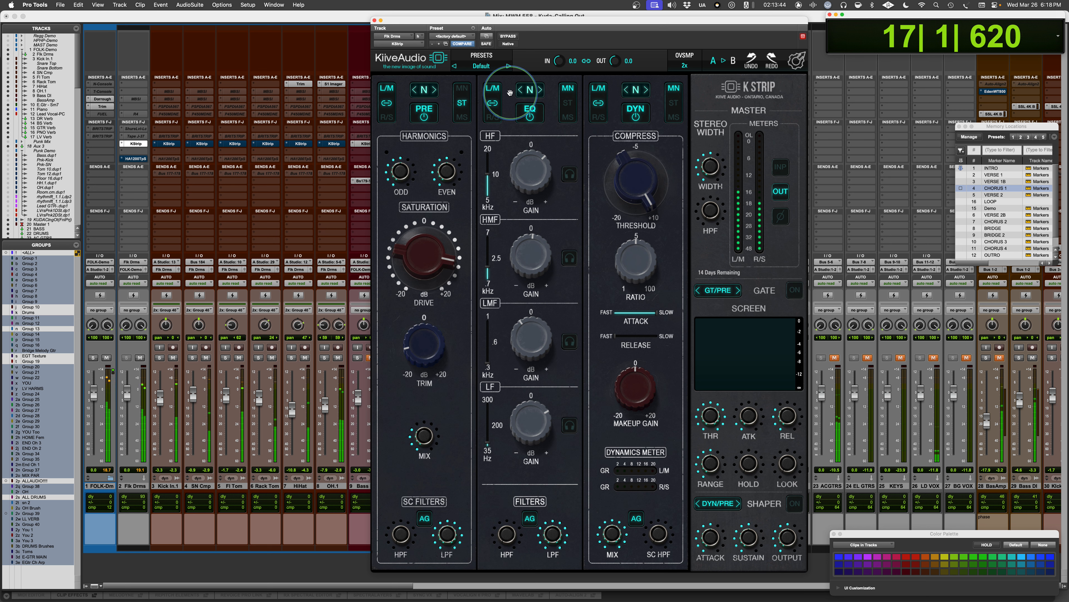
Compare the model N EQ against its bypass during playback, leave the EQ enabled and stop playback.
left_click(530, 113)
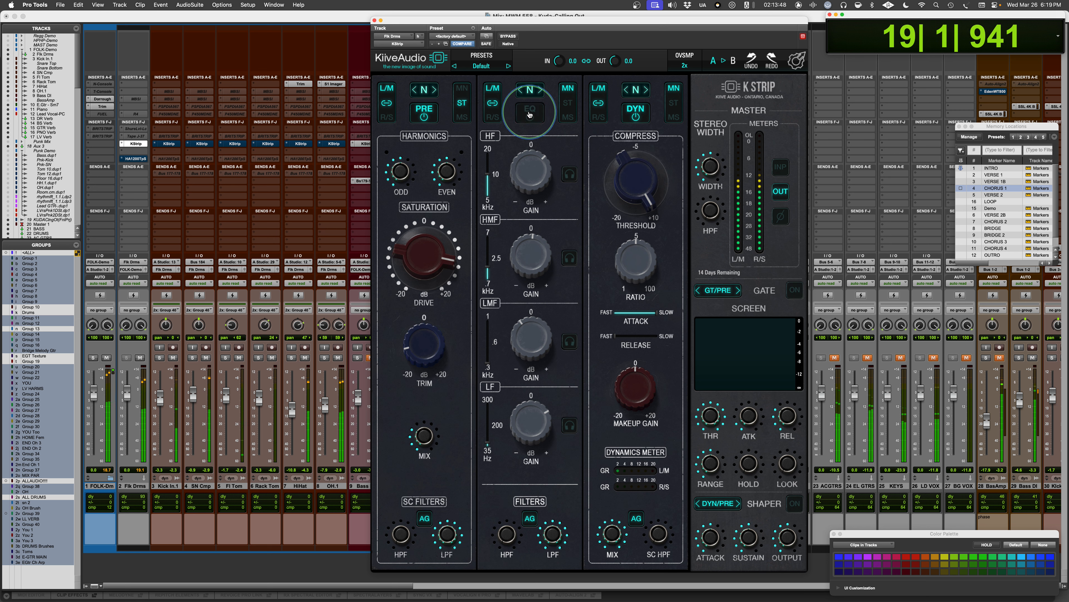
left_click(529, 113)
mouse_move(543, 182)
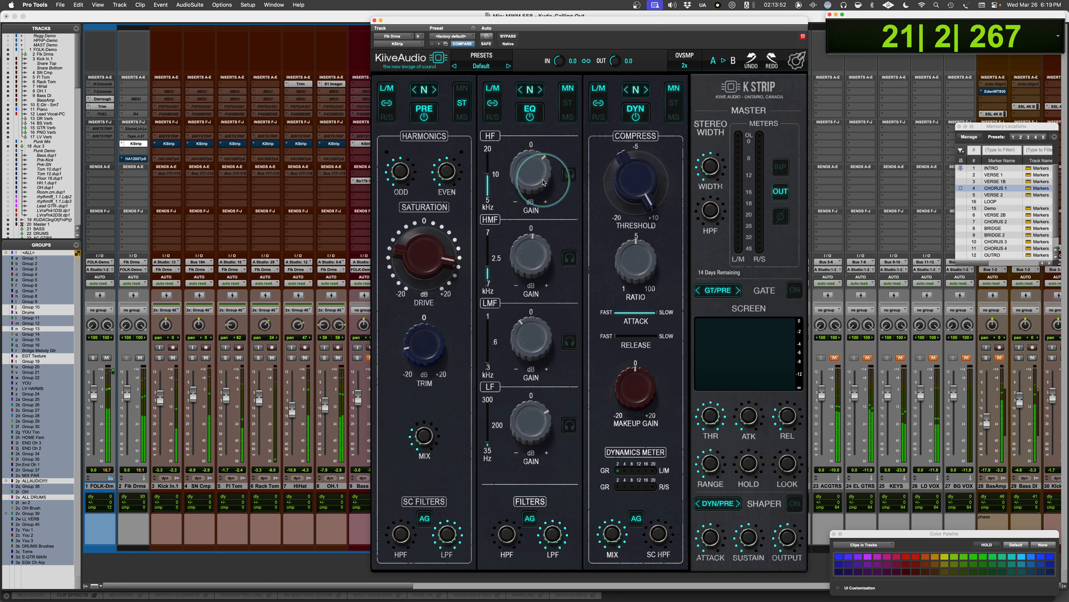
key("space")
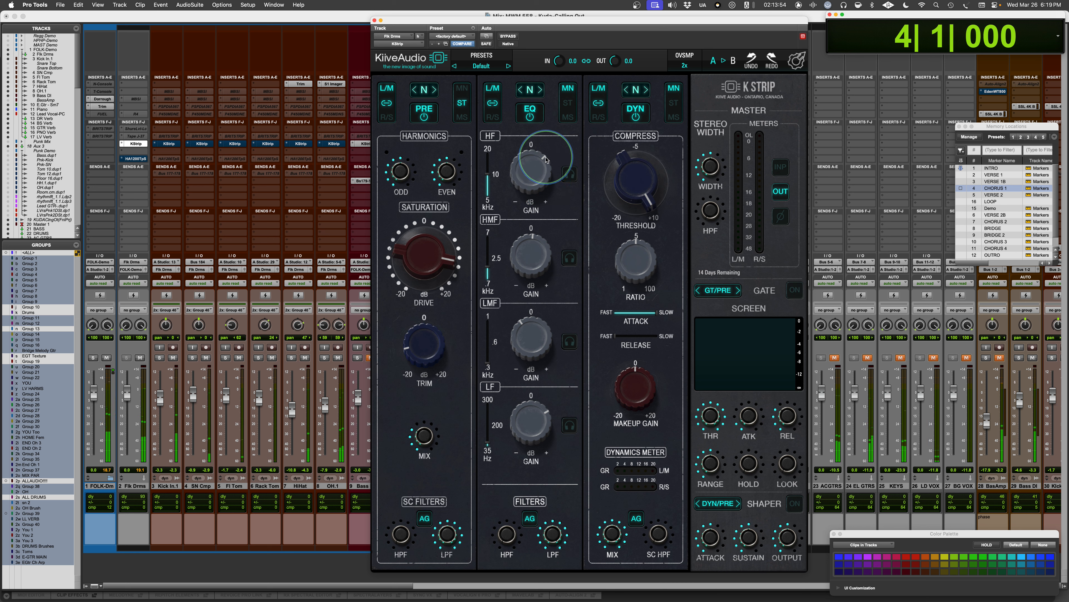
Switch the EQ section to model A, boost its HF gain during playback and stop playback.
left_click(541, 90)
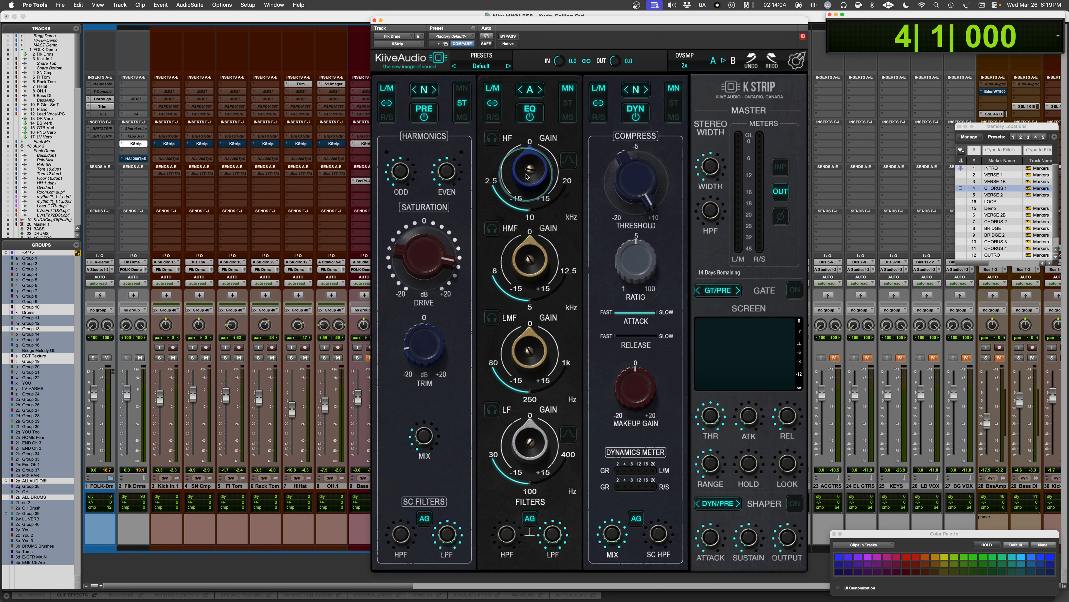
key("space")
left_click_drag(518, 175, 523, 146)
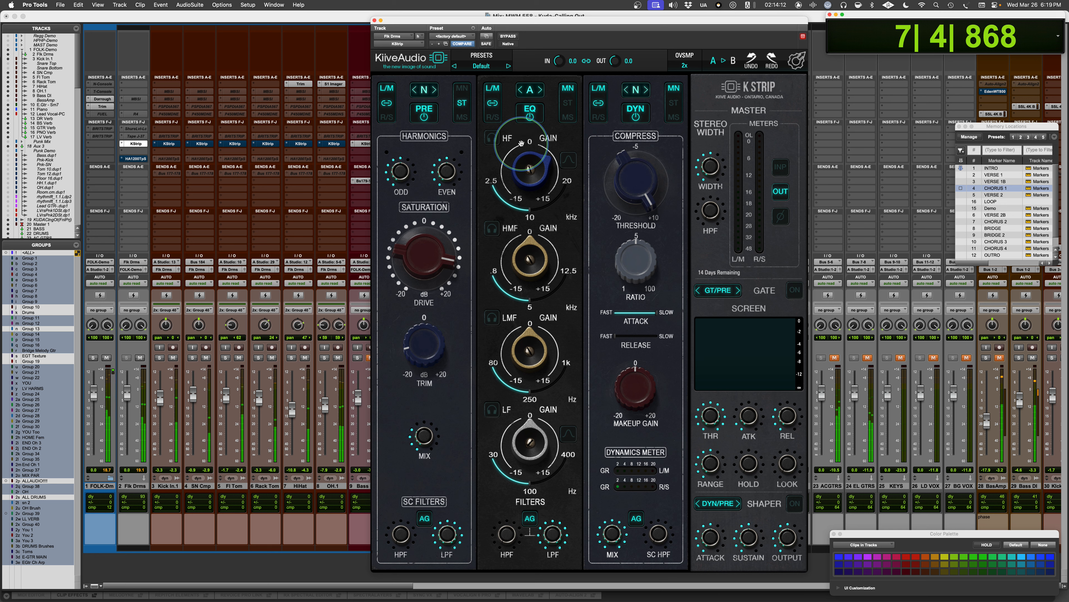
key("space")
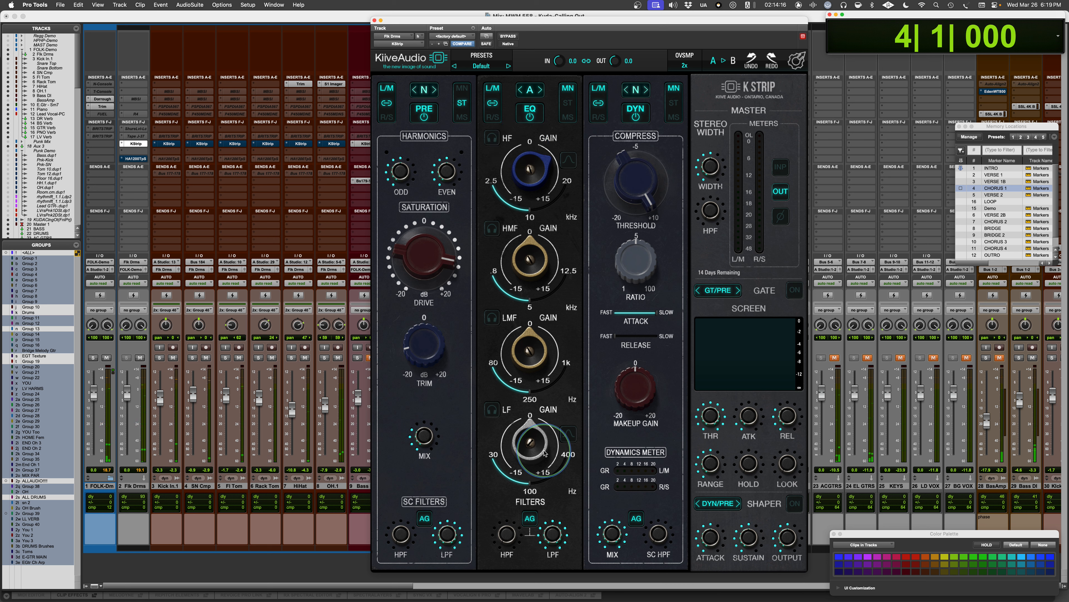
Lower the model A EQ's LF frequency, change the LF band to a bell shape and boost its gain during playback.
mouse_move(494, 464)
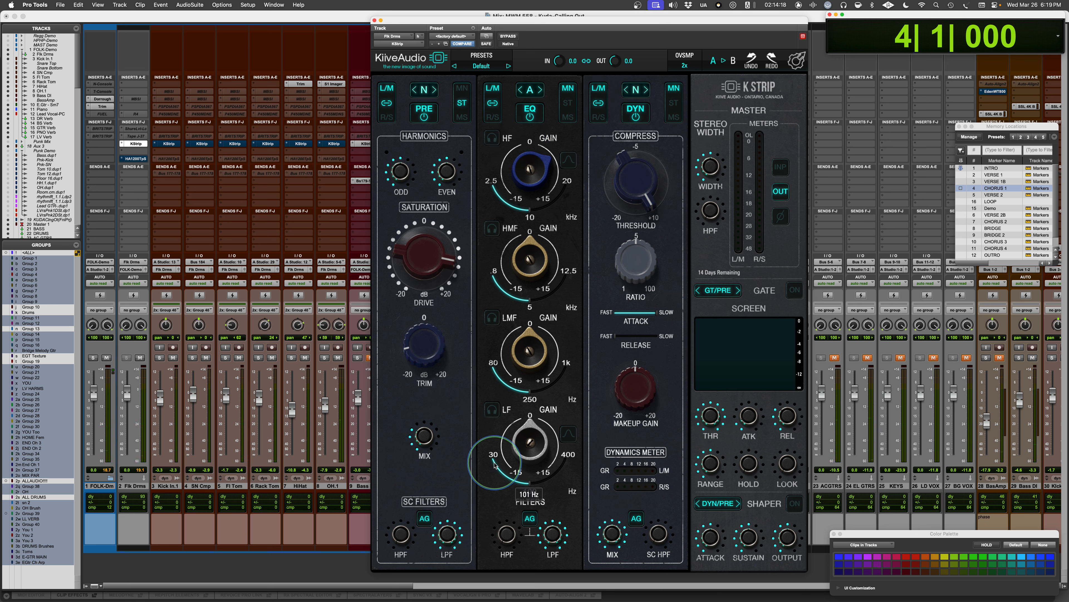
left_click_drag(495, 465, 487, 486)
key("space")
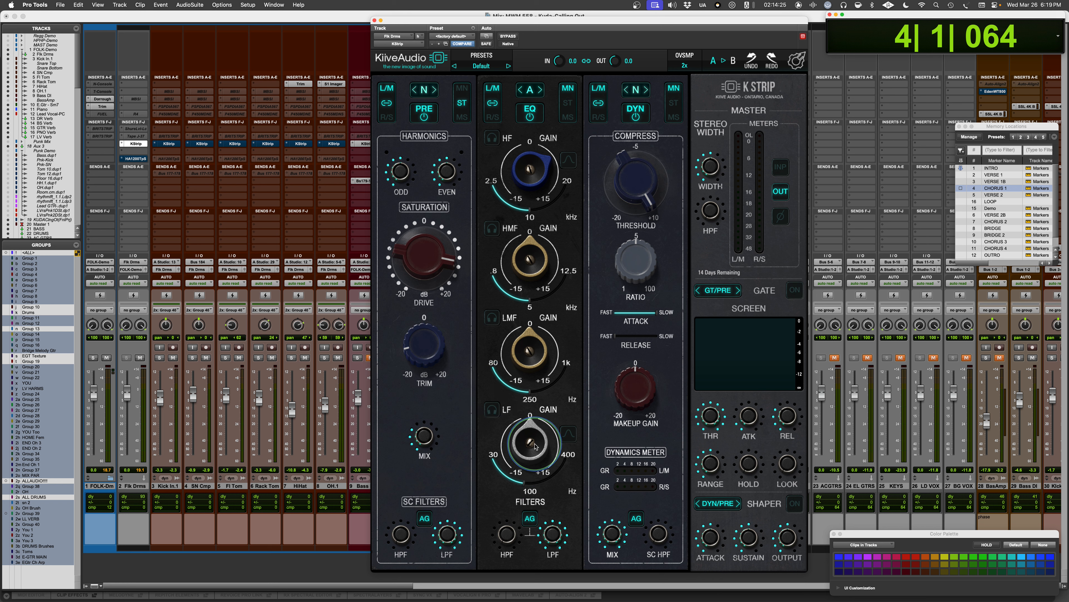
left_click(569, 434)
left_click_drag(529, 441, 530, 436)
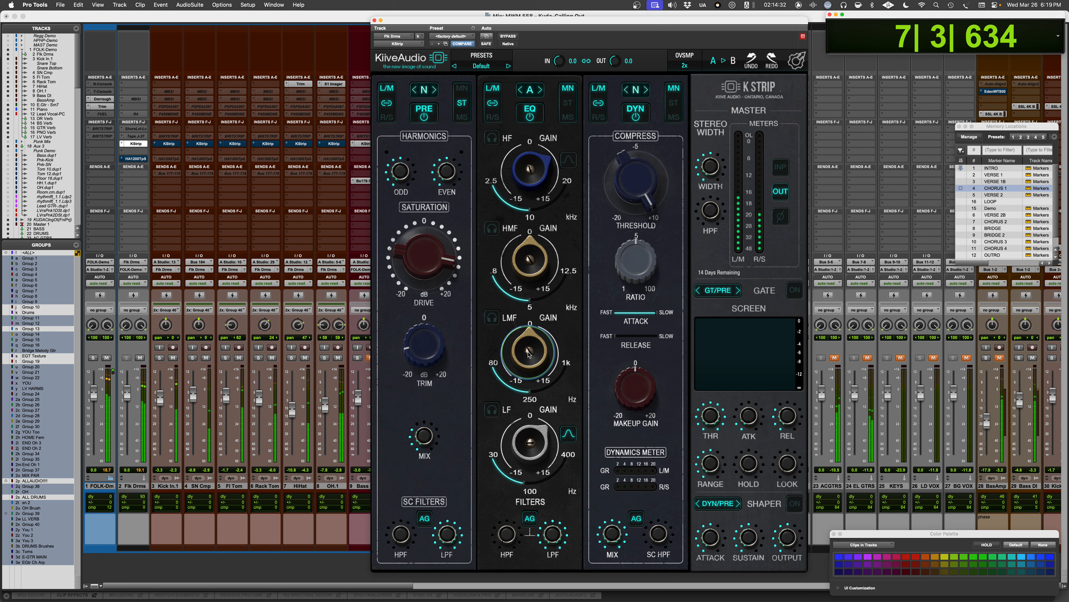
Cut the model A EQ's LMF band at about 339 Hz and boost its HMF band at about 1.8 kHz.
left_click_drag(528, 354, 538, 394)
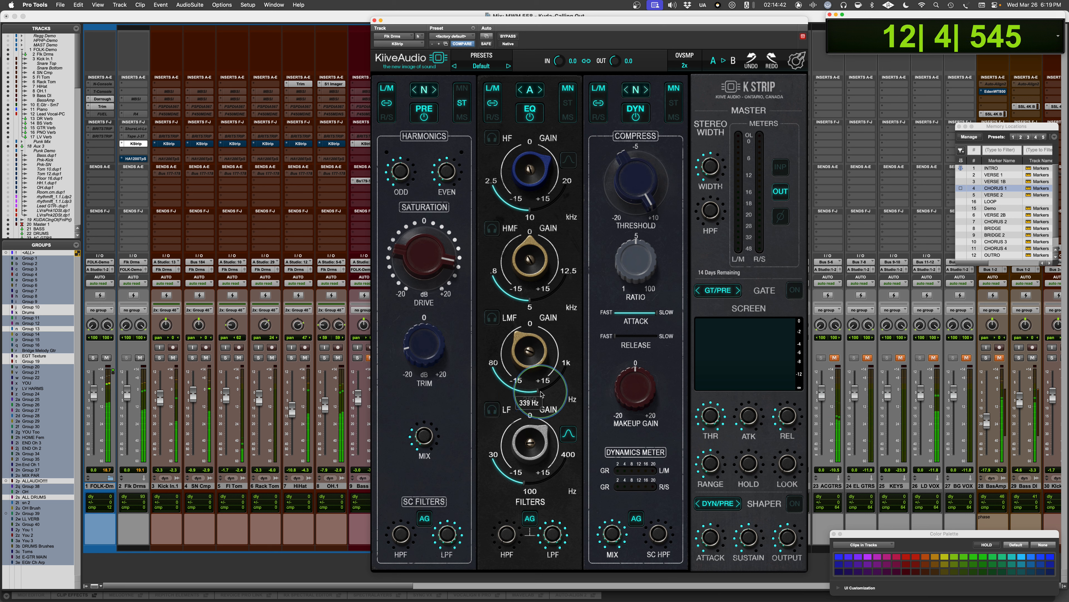
left_click_drag(513, 274, 487, 285)
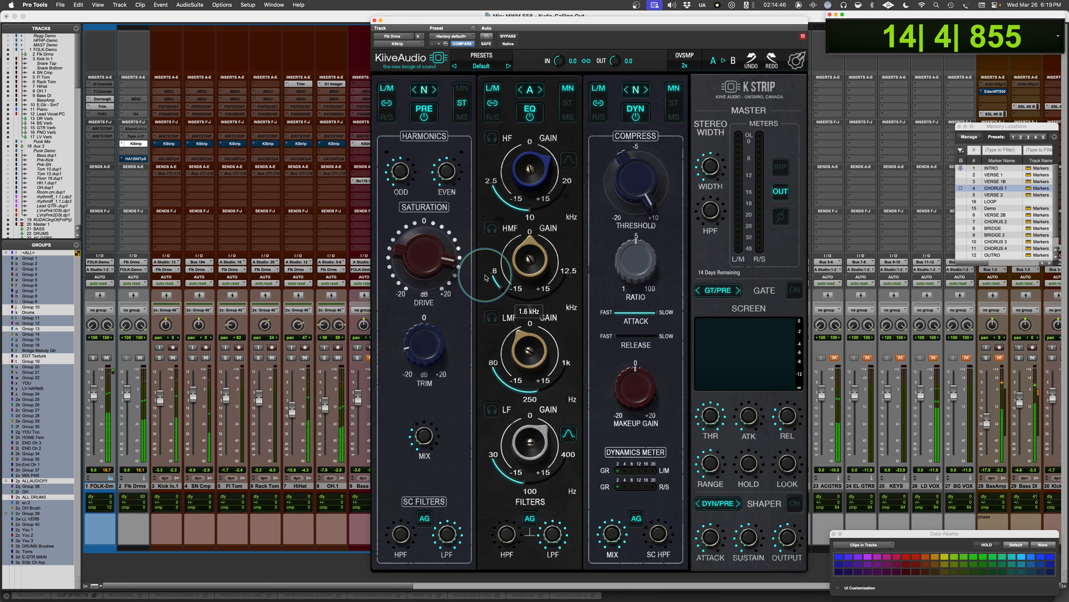
left_click_drag(528, 255, 525, 242)
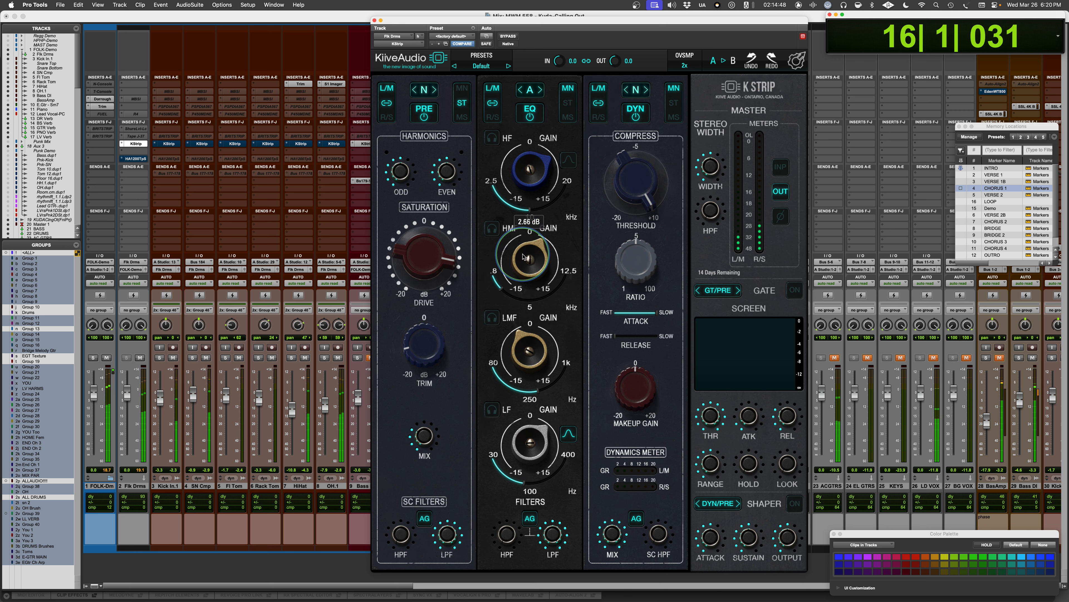
left_click_drag(497, 288, 499, 291)
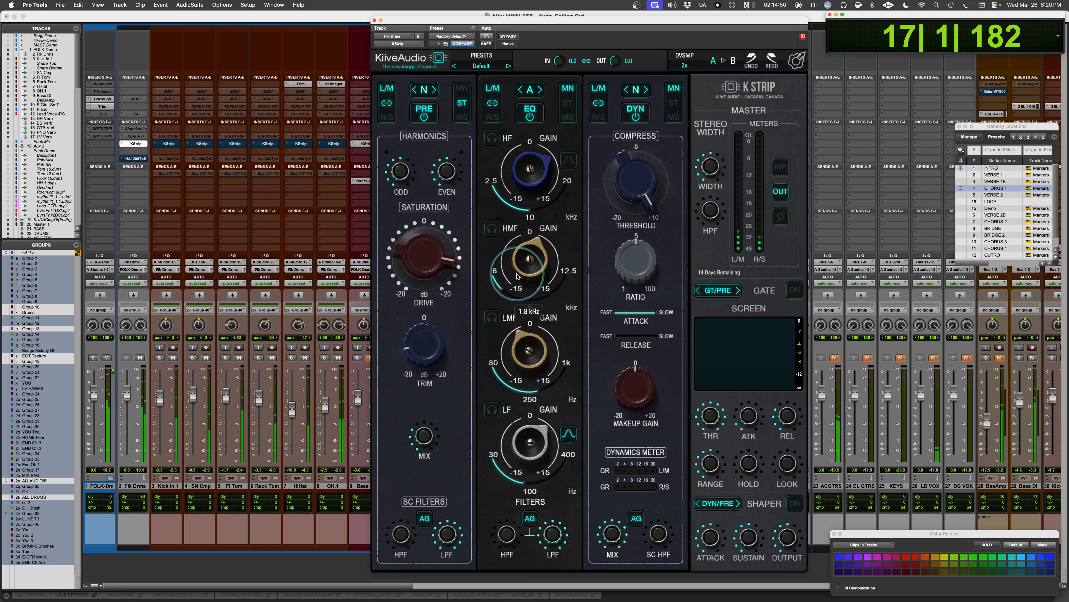
left_click_drag(527, 256, 524, 270)
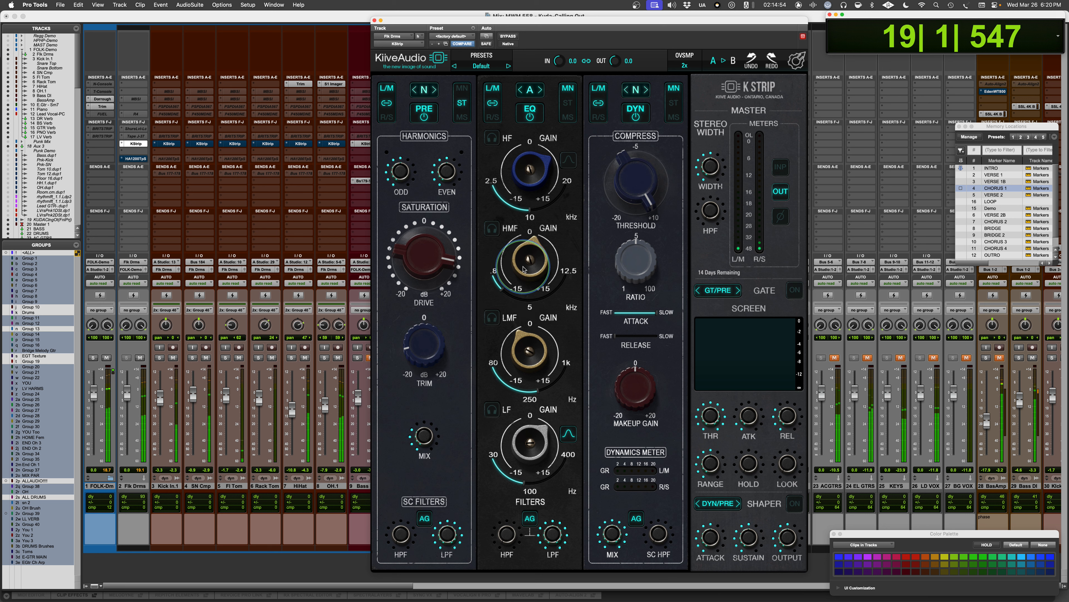
Compare the model A EQ with model N during playback, return to model A, check its LF frequency and stop playback.
left_click(519, 90)
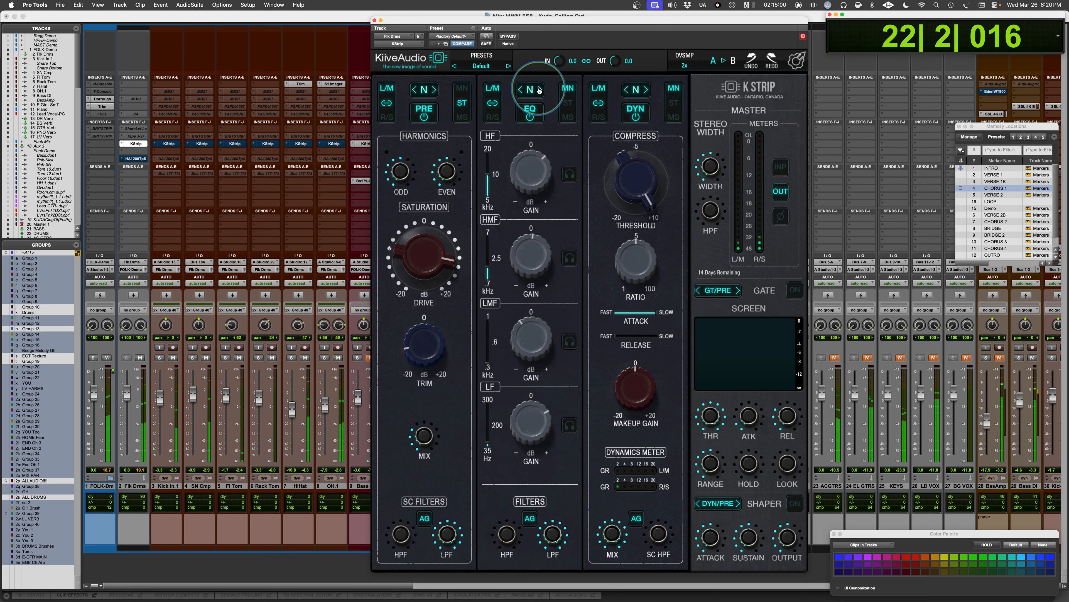
left_click(540, 91)
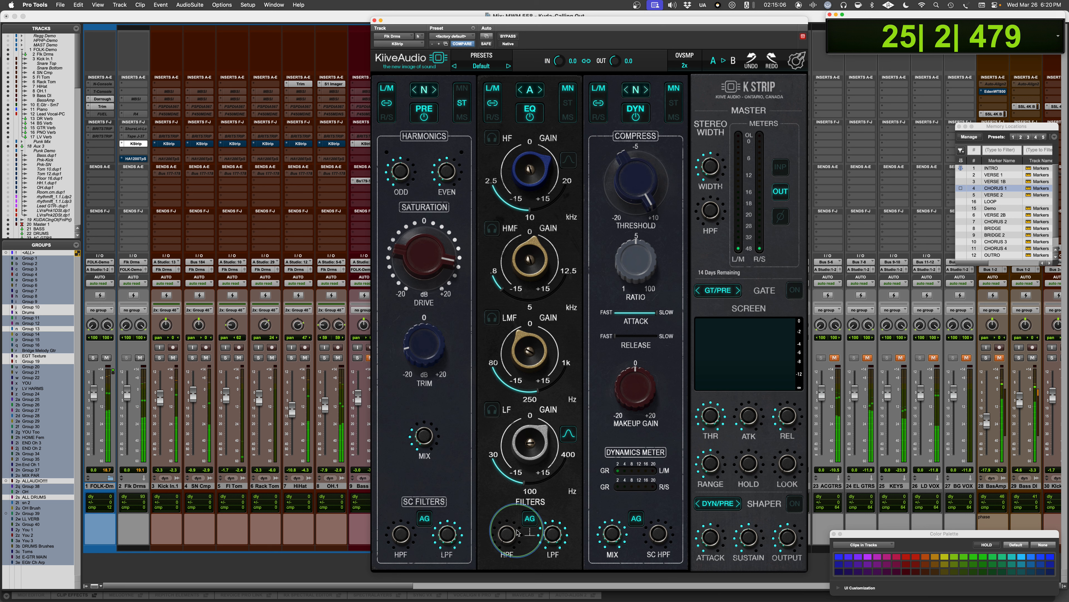
left_click_drag(532, 455, 532, 460)
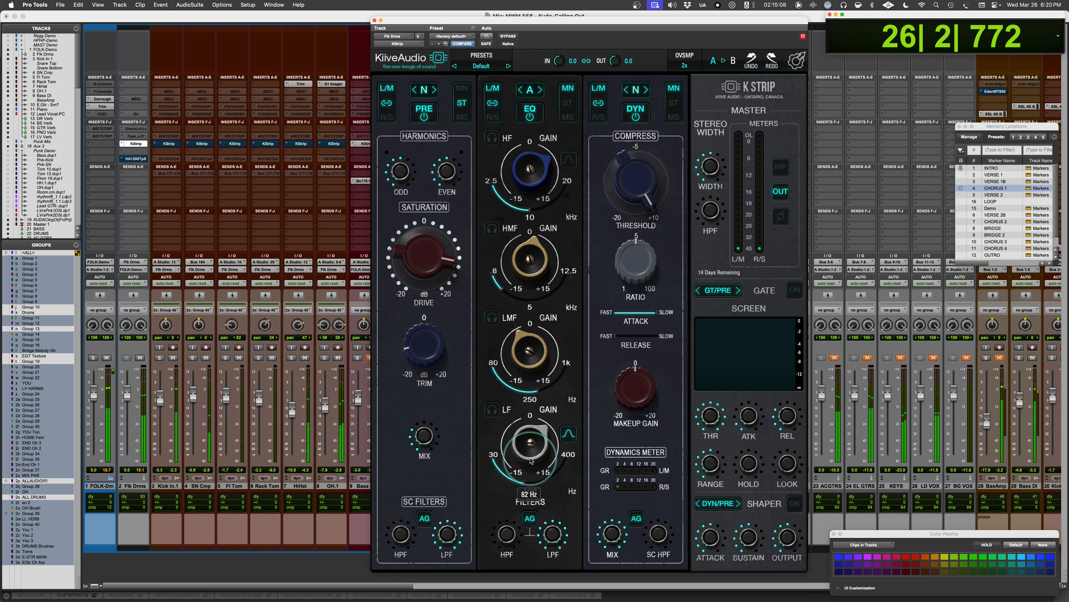
key("space")
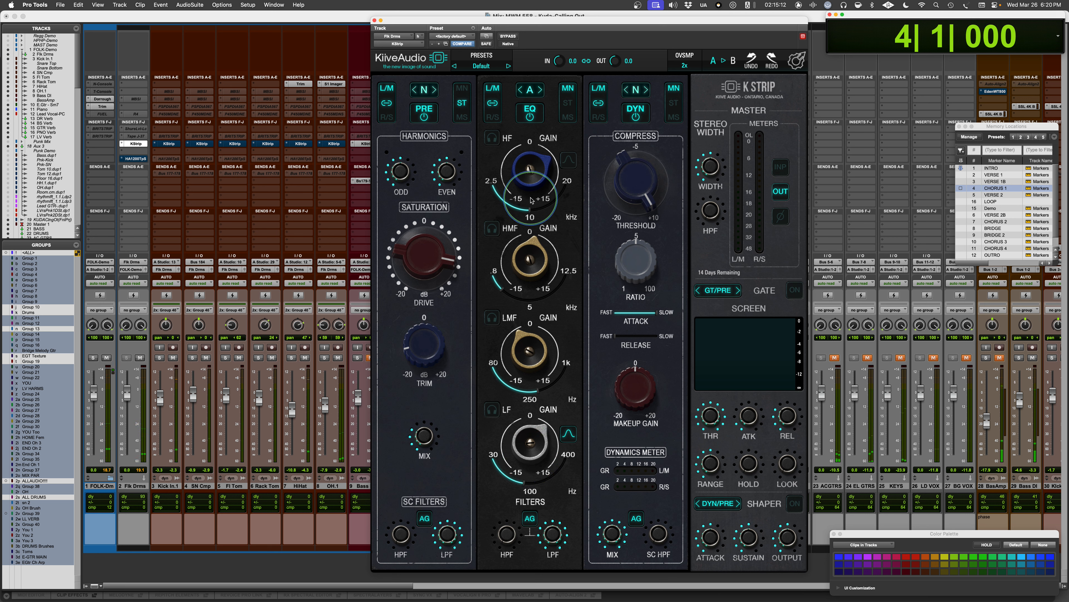
Switch the EQ section to model S, set its HF frequency to 10.0 kHz and boost the HF gain.
left_click(541, 91)
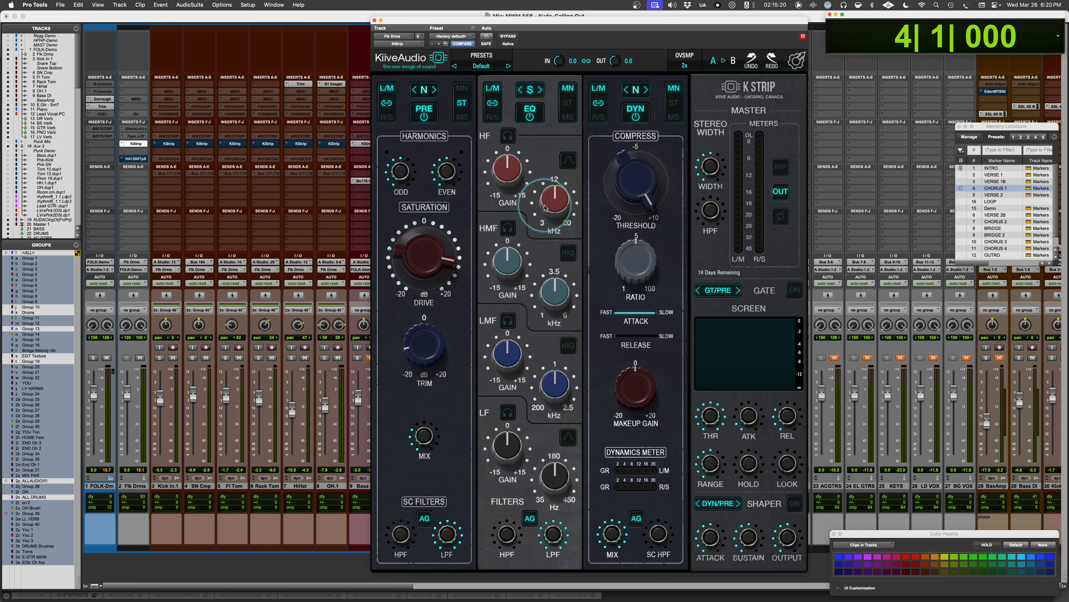
mouse_move(554, 202)
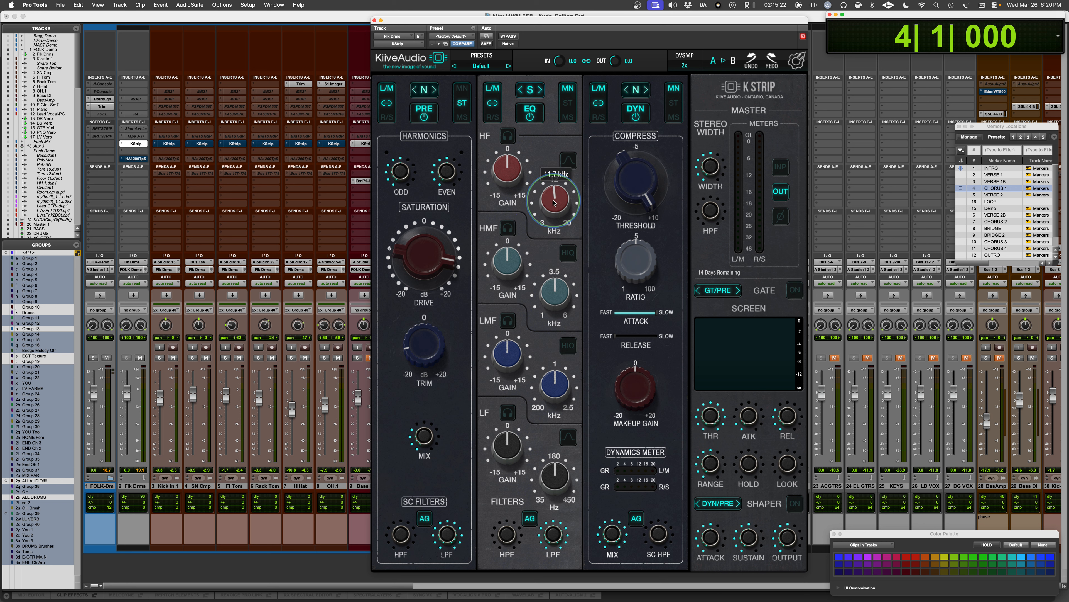
left_click_drag(554, 201, 552, 212)
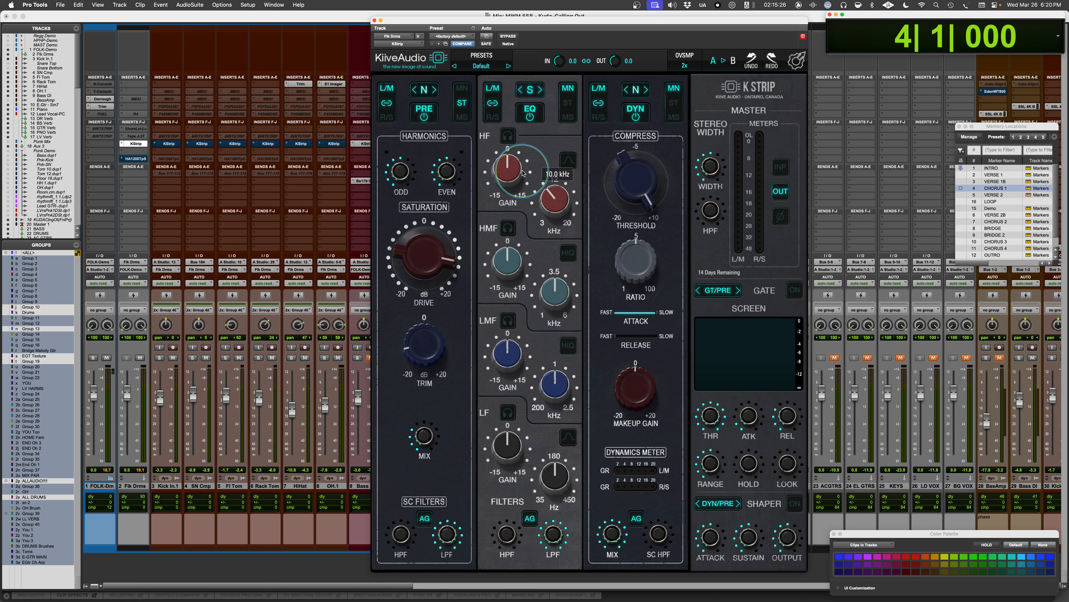
left_click_drag(509, 166, 509, 158)
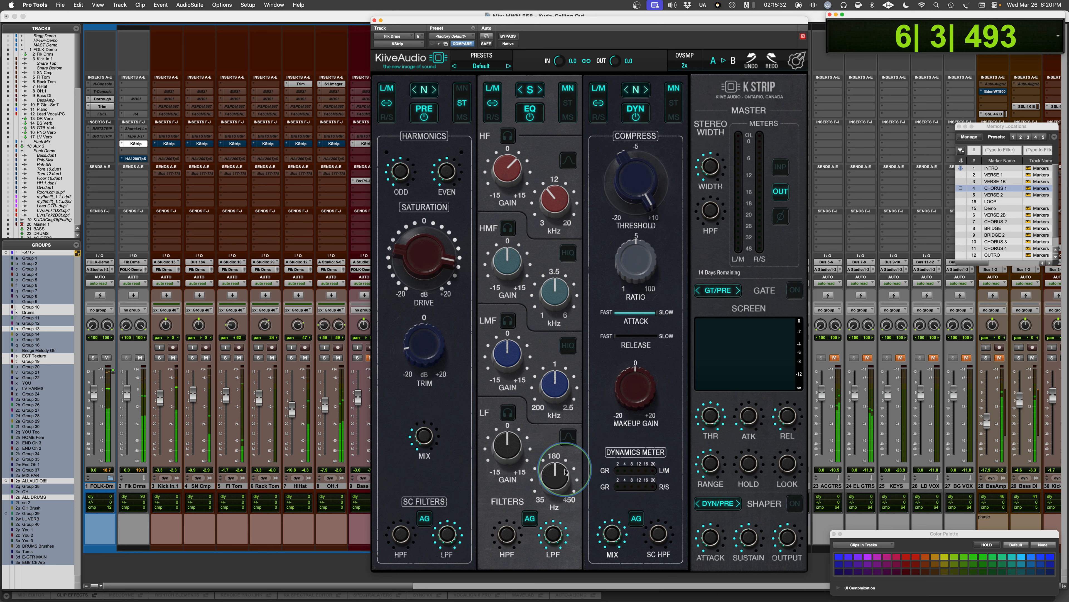
Boost the model S EQ's LF band as a bell at 85 Hz, and cut its LMF band at about 330 Hz to -4.59 dB.
mouse_move(566, 471)
left_mouse_down()
mouse_move(546, 519)
mouse_move(556, 478)
left_mouse_up()
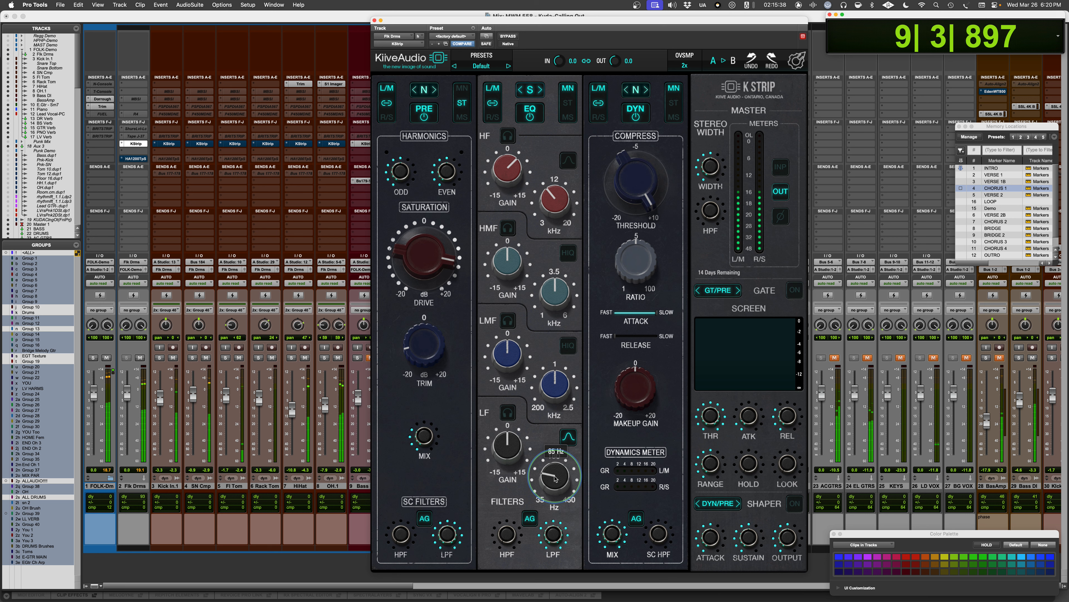
left_click_drag(508, 446, 506, 436)
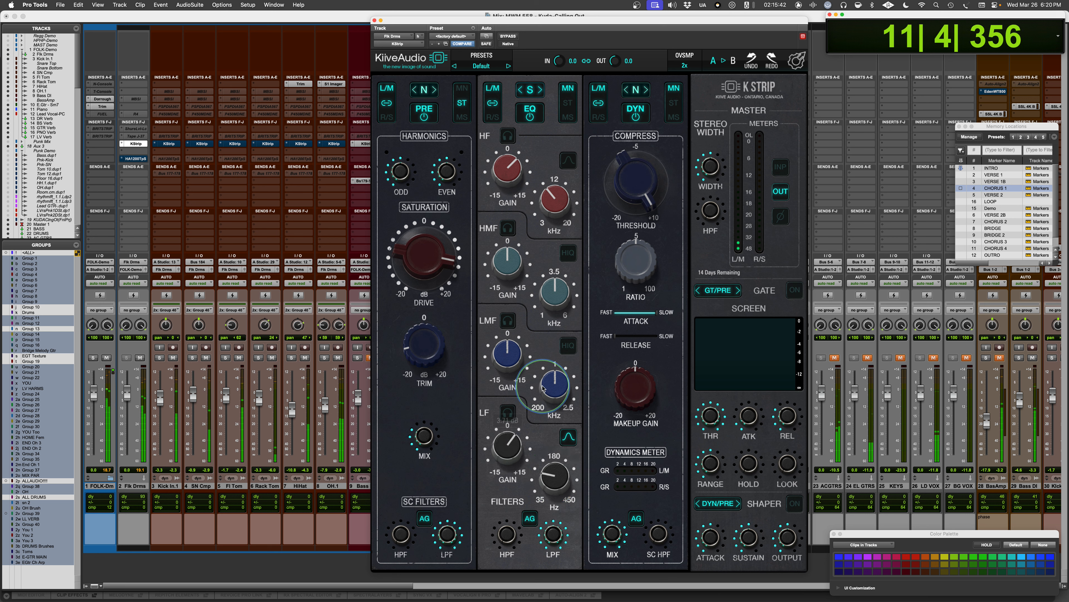
left_click_drag(543, 389, 543, 422)
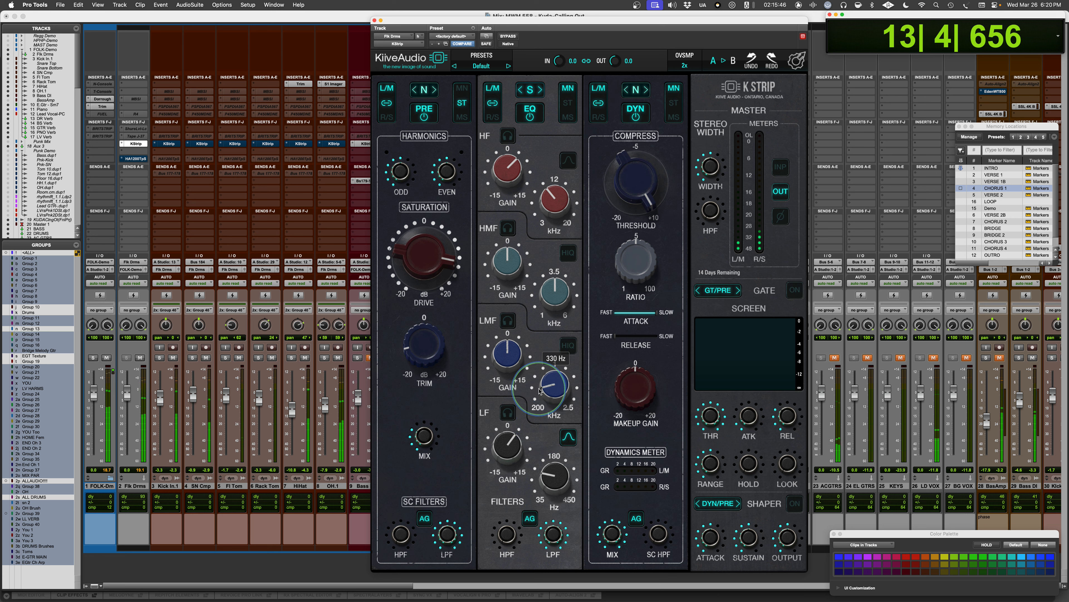
left_click_drag(511, 358, 510, 365)
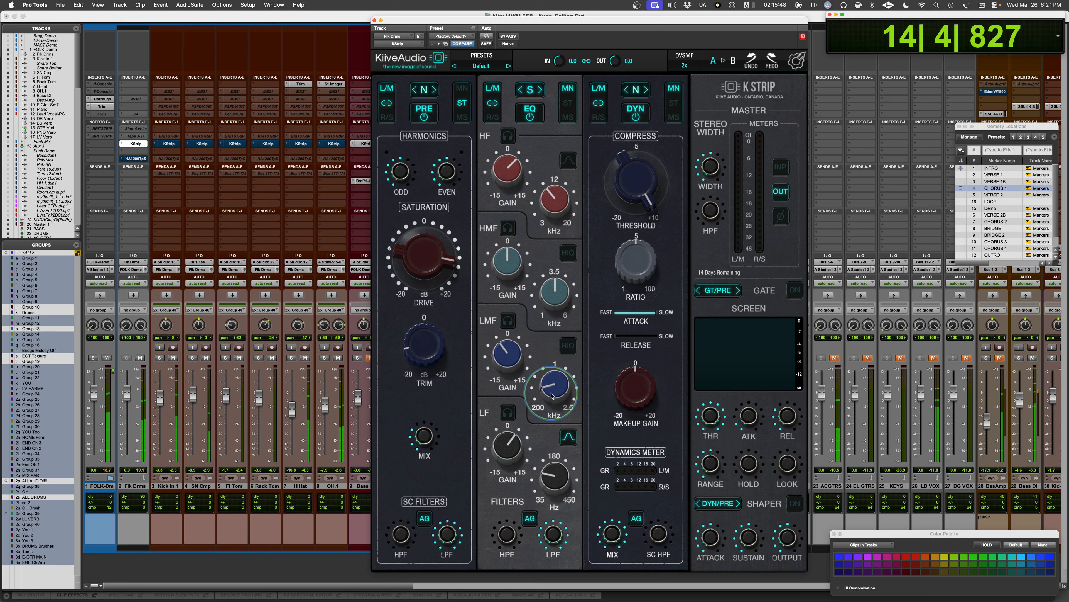
left_click_drag(550, 393, 551, 395)
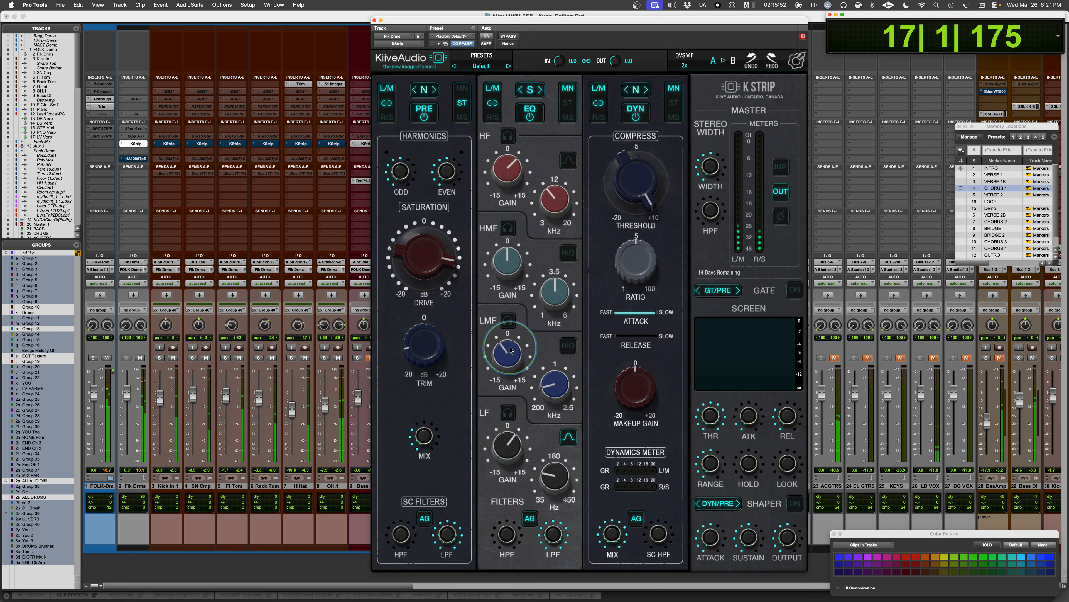
left_click_drag(508, 348, 508, 353)
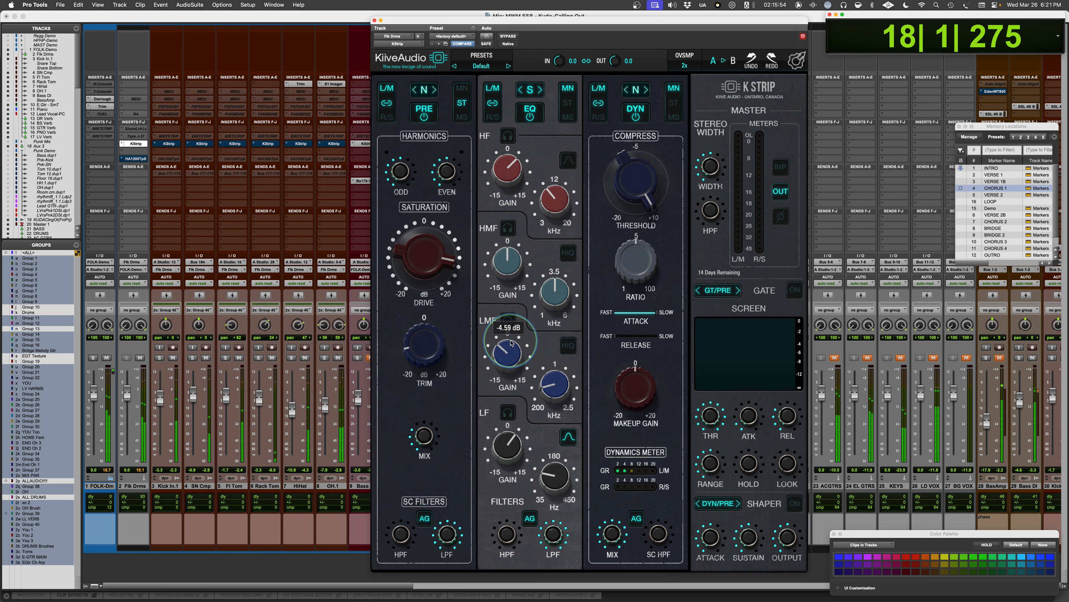
Lower the model S EQ's HMF frequency and boost its HMF gain to 2.76 dB.
left_click_drag(556, 269, 547, 296)
mouse_move(502, 264)
left_mouse_down()
mouse_move(505, 252)
mouse_move(506, 262)
left_mouse_up()
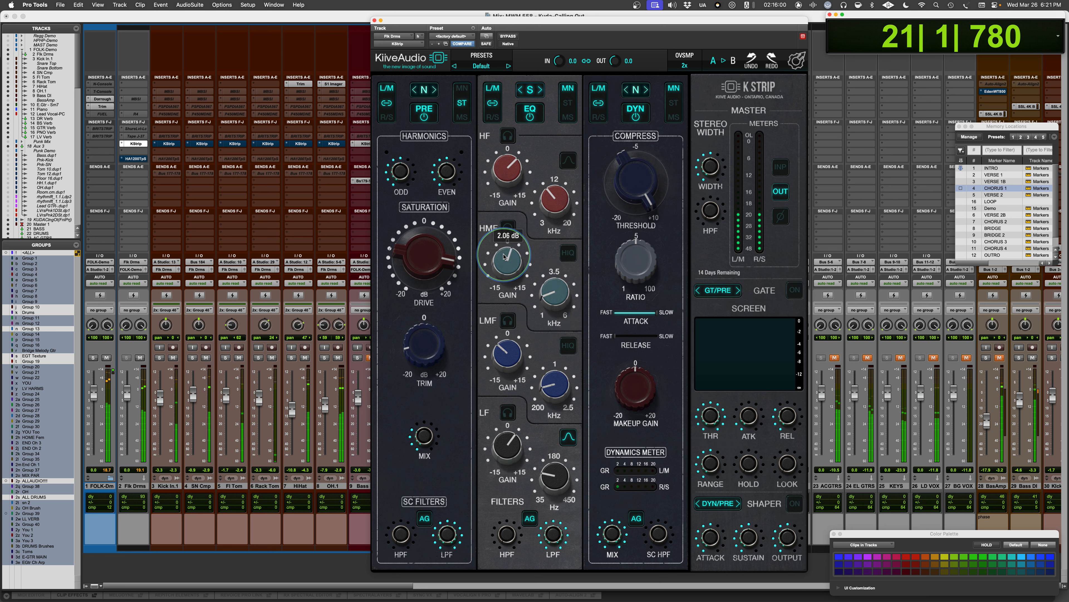
left_click_drag(546, 296, 546, 294)
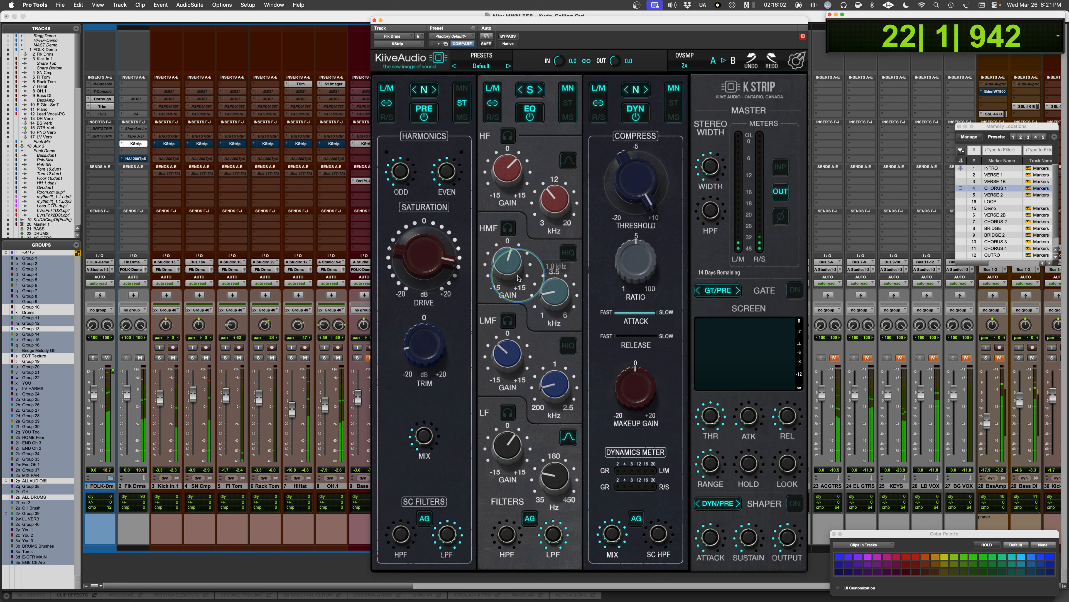
left_click_drag(503, 265, 504, 264)
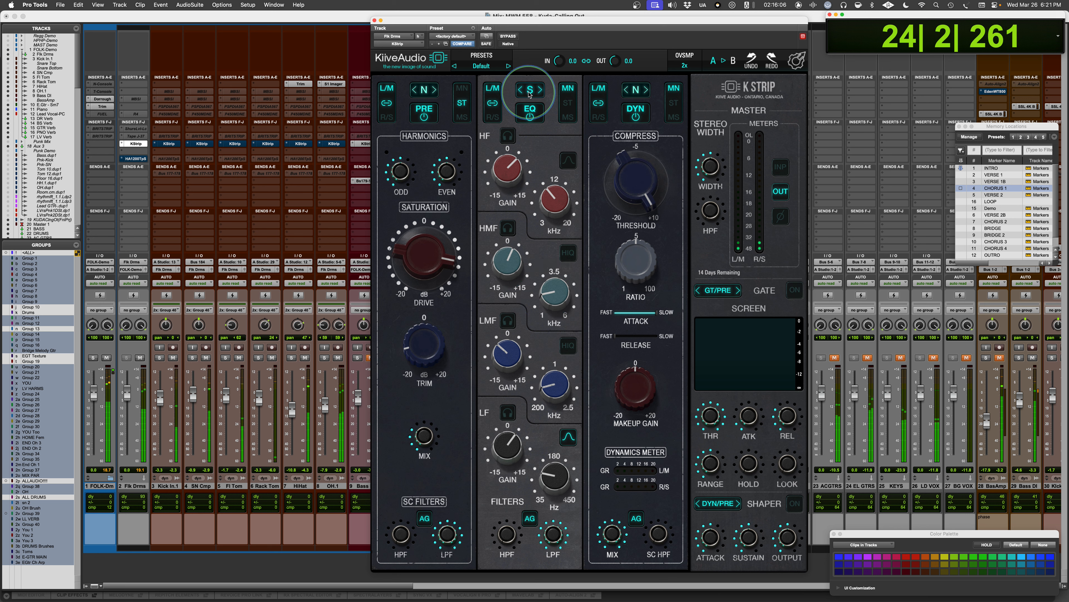
Compare the model S EQ with models N and A during playback, and return to model S.
left_click(540, 90)
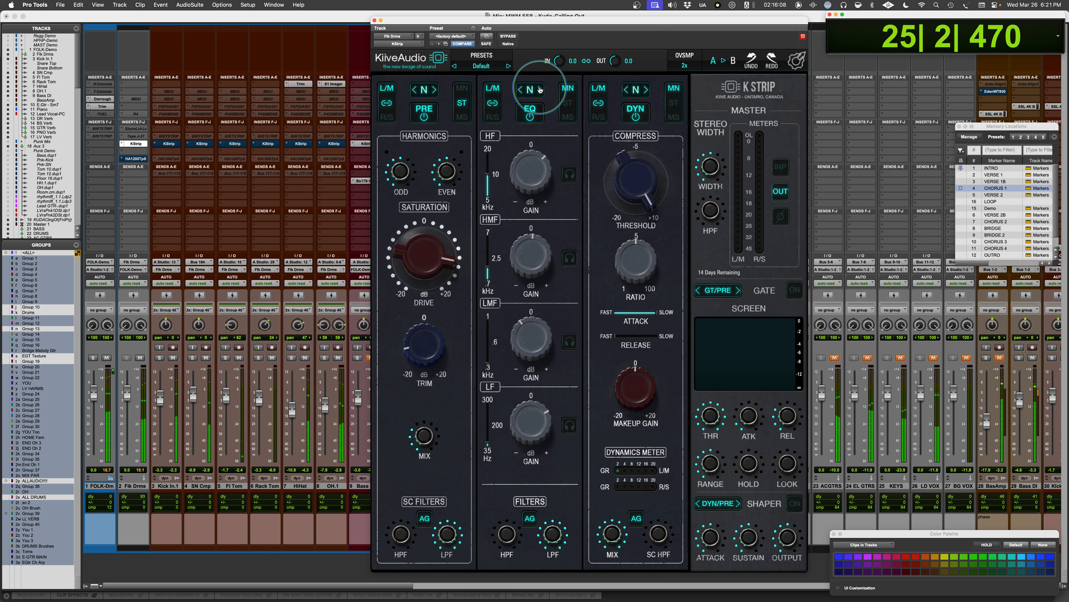
left_click(540, 90)
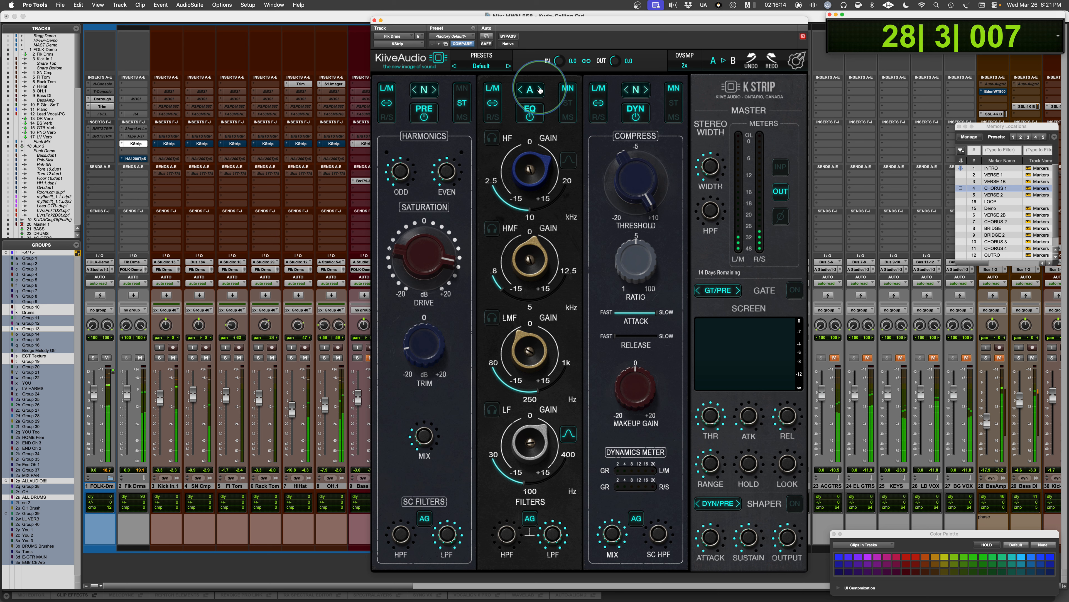
key("space")
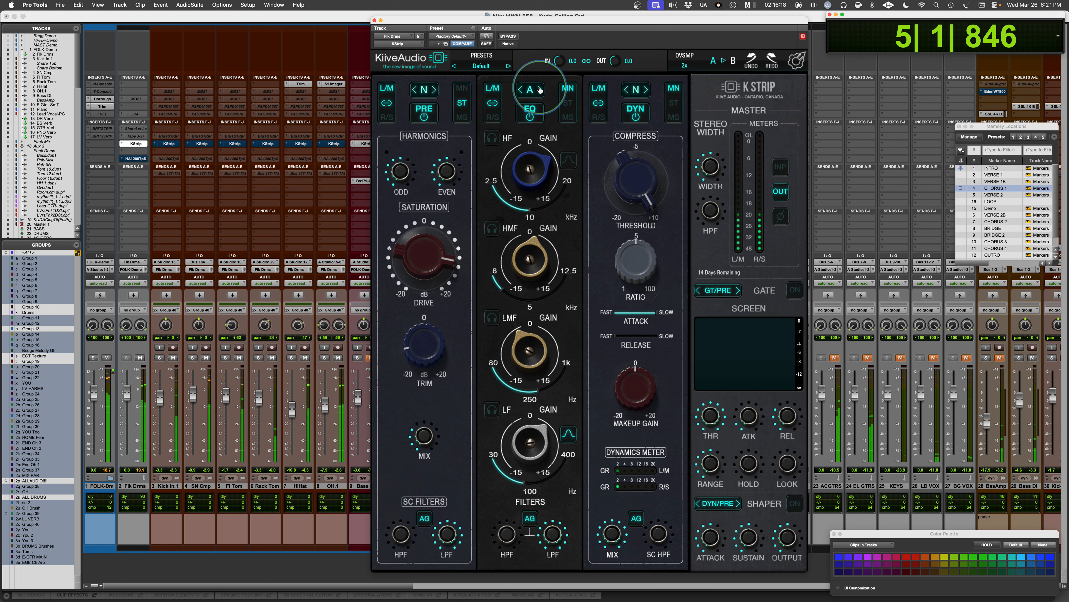
left_click(540, 90)
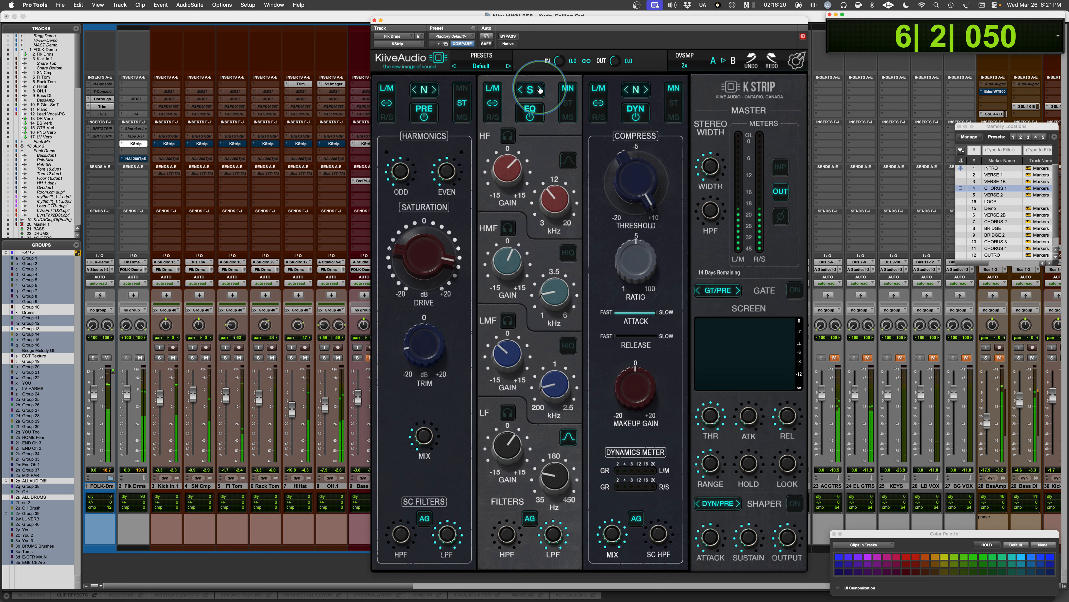
mouse_move(507, 180)
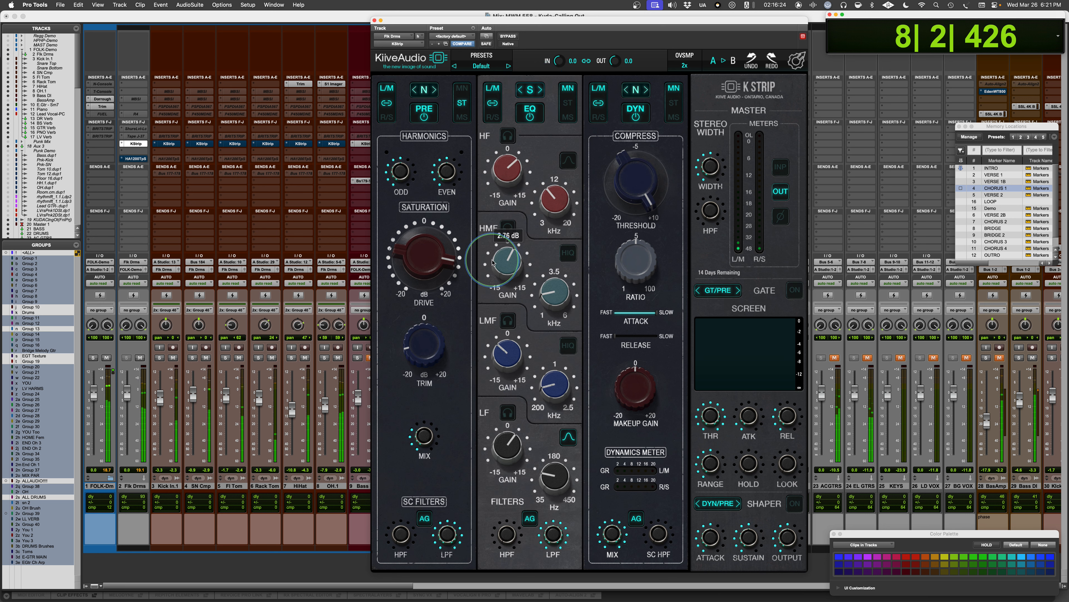
Switch the EQ section to model A, audition it briefly and stop playback.
left_click(541, 90)
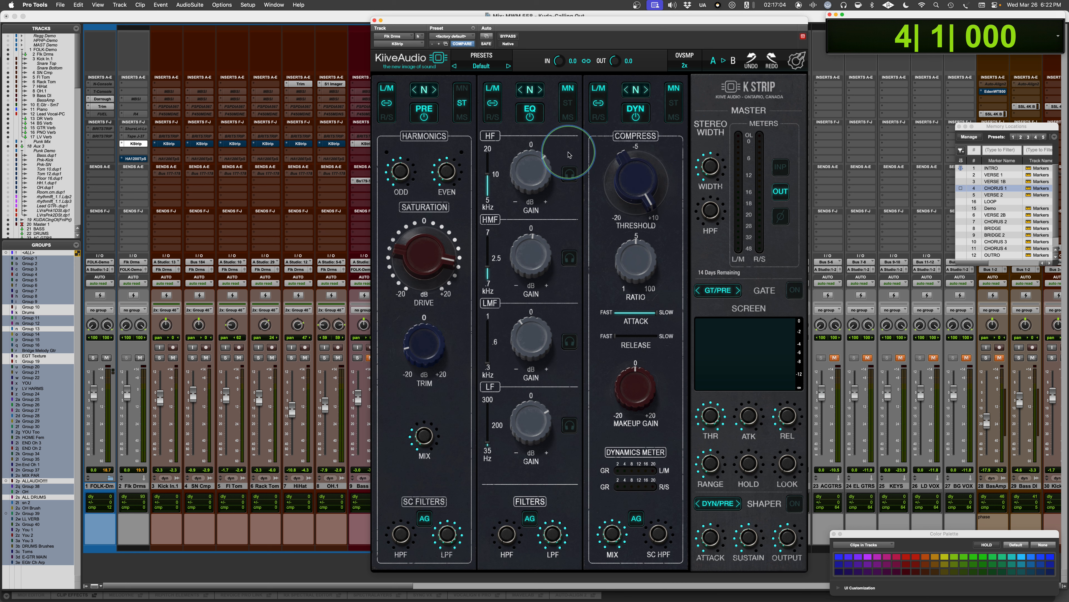
left_click(541, 92)
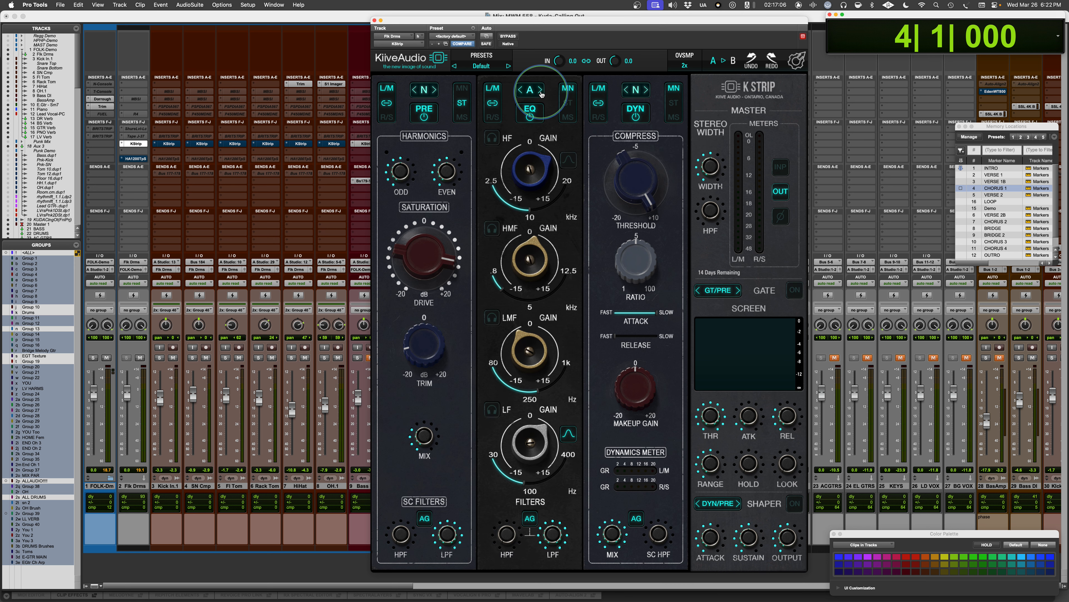
key("space")
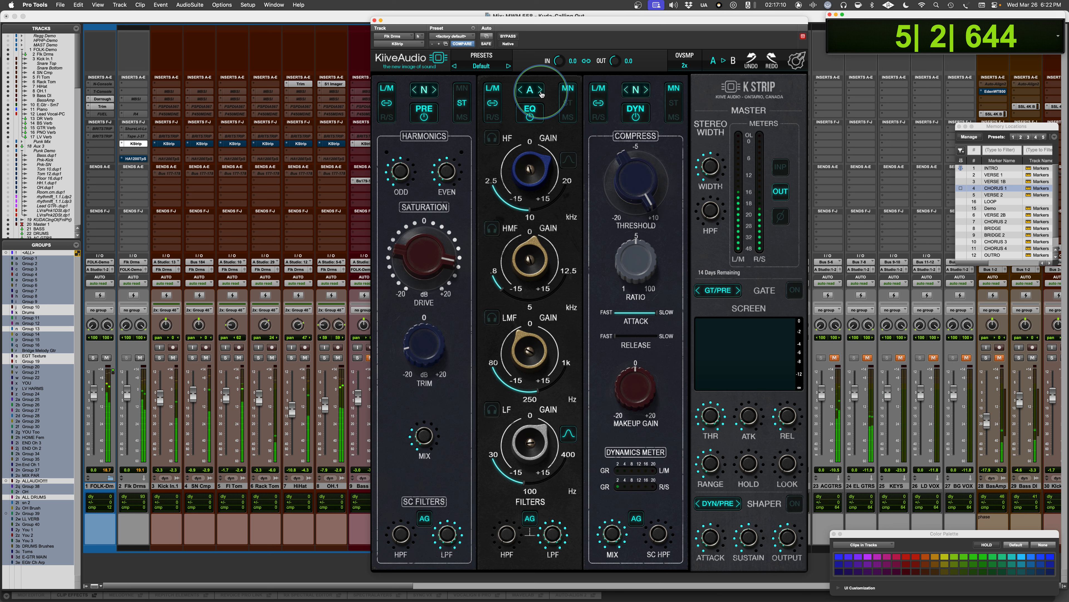
key("space")
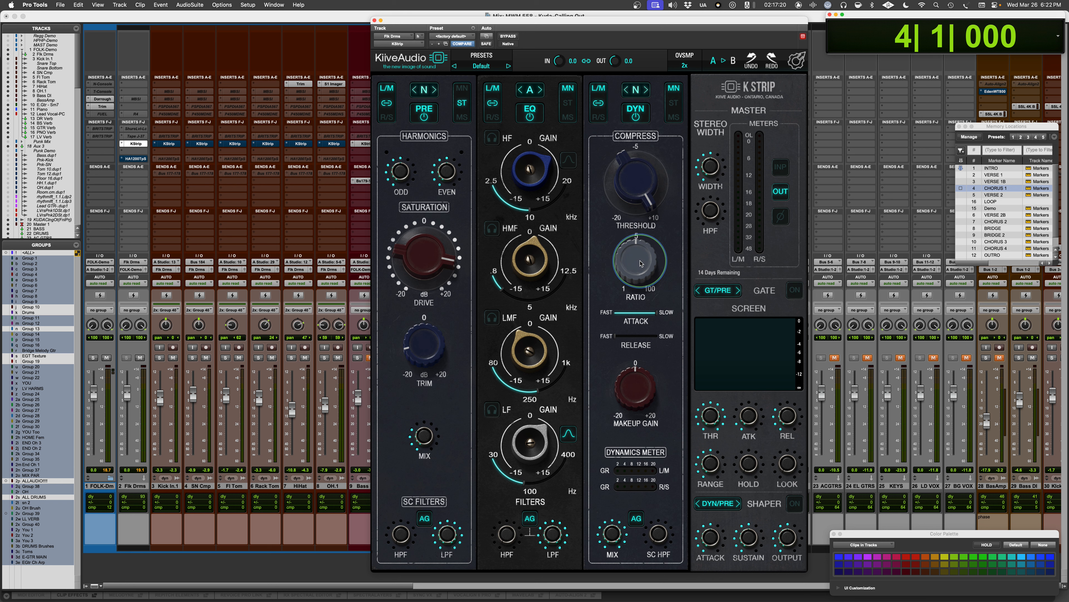
Check the model N compressor's exact ratio value without changing it.
mouse_move(632, 264)
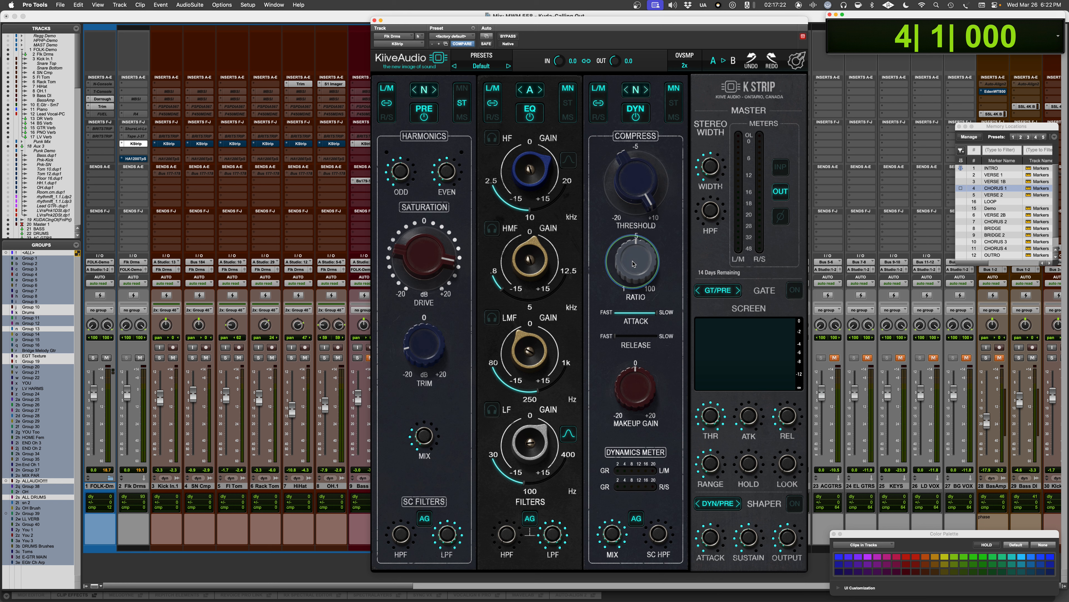
double_click(633, 264)
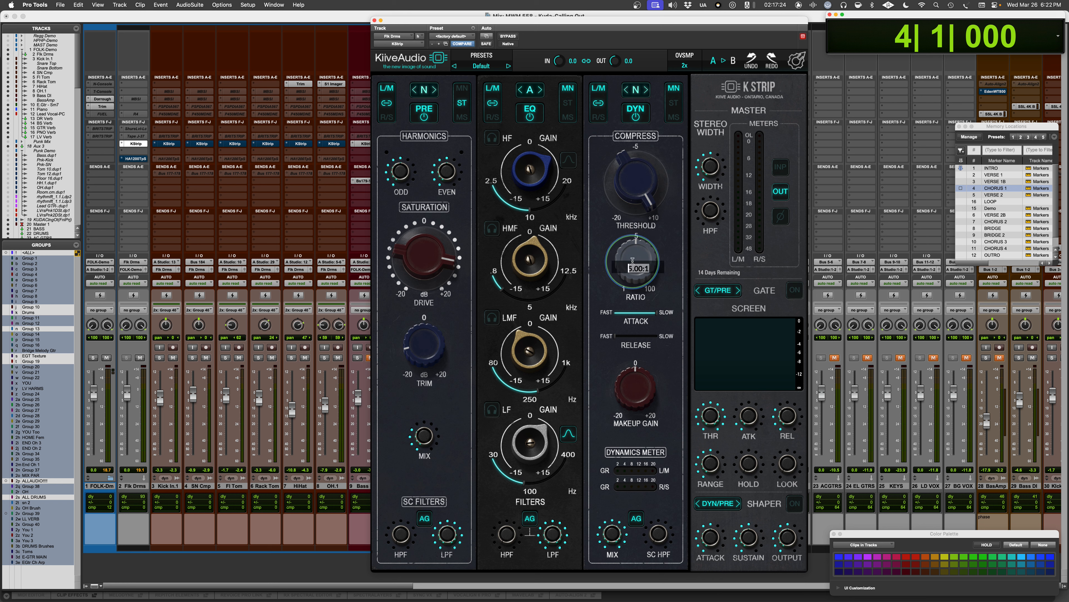
key("Return")
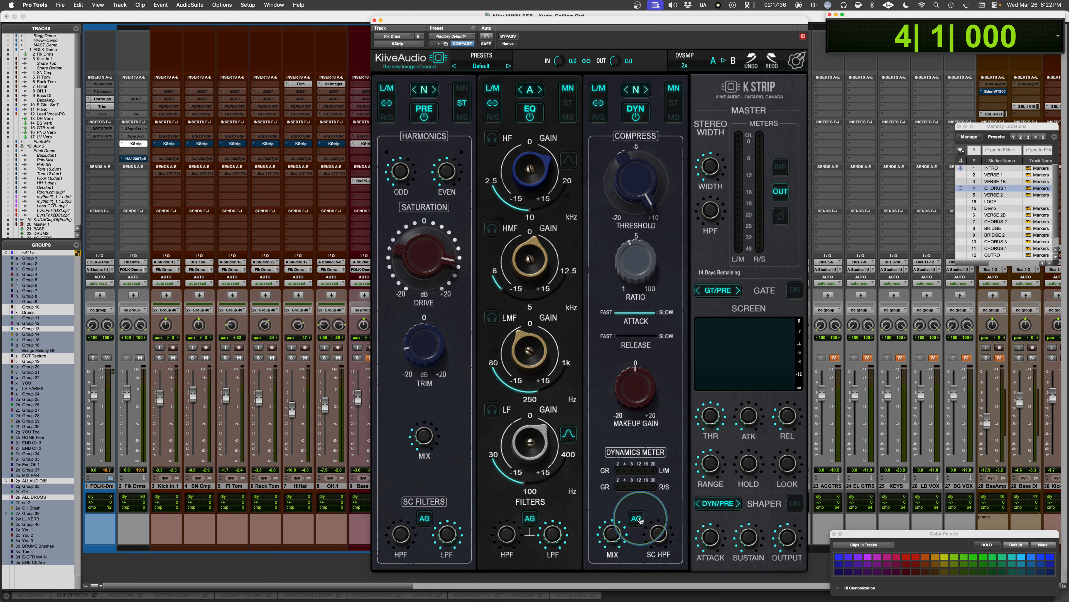
Lower the model N compressor's threshold during playback and sweep its attack between the fast and slow extremes.
key("space")
left_click_drag(637, 180, 630, 255)
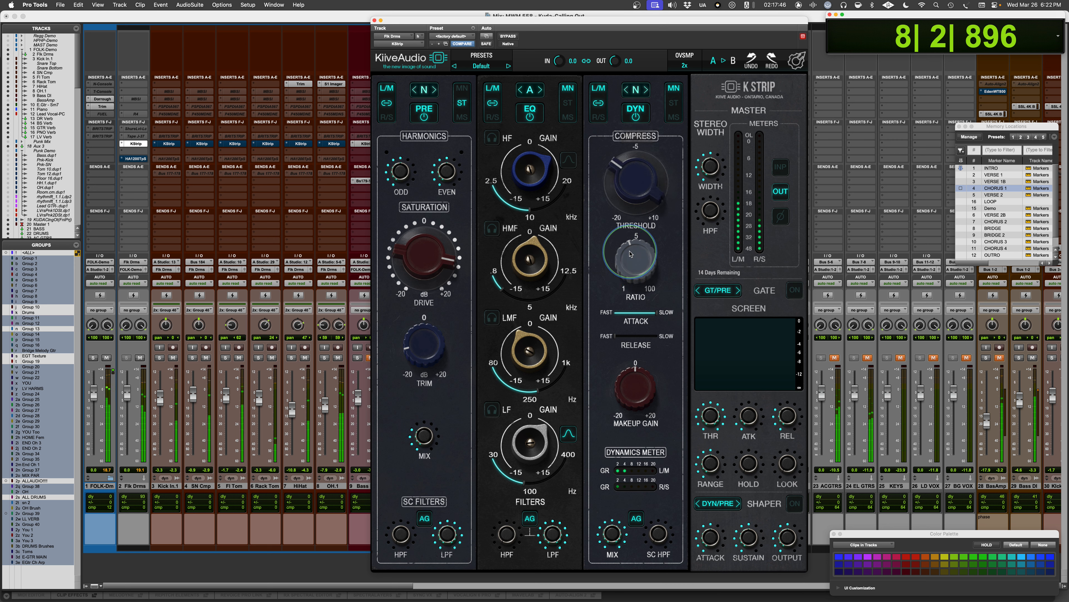
left_click_drag(655, 314, 550, 320)
left_click_drag(621, 313, 894, 315)
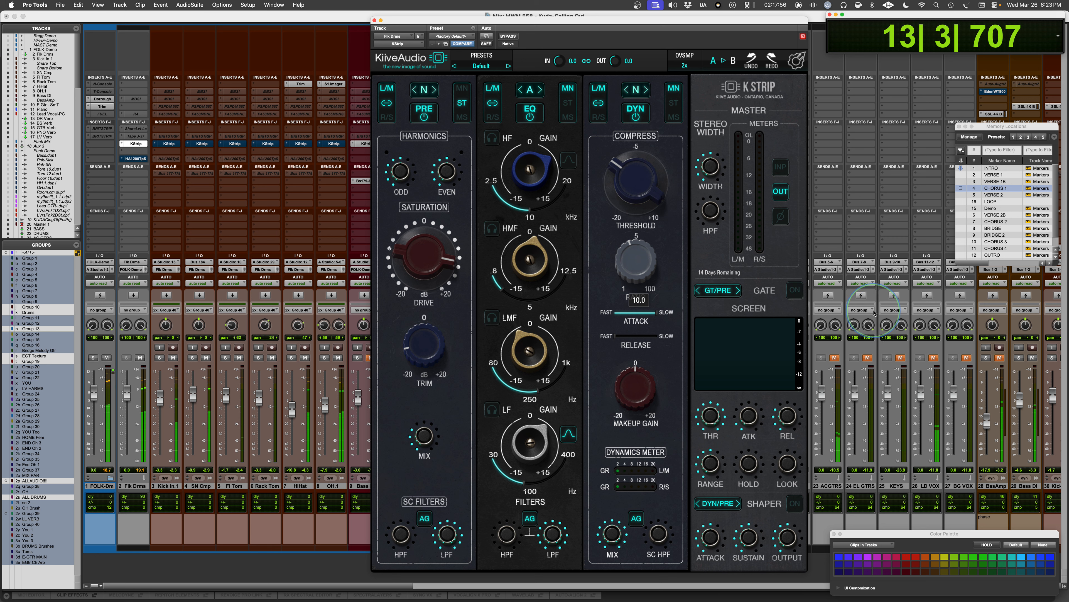
left_click(623, 262)
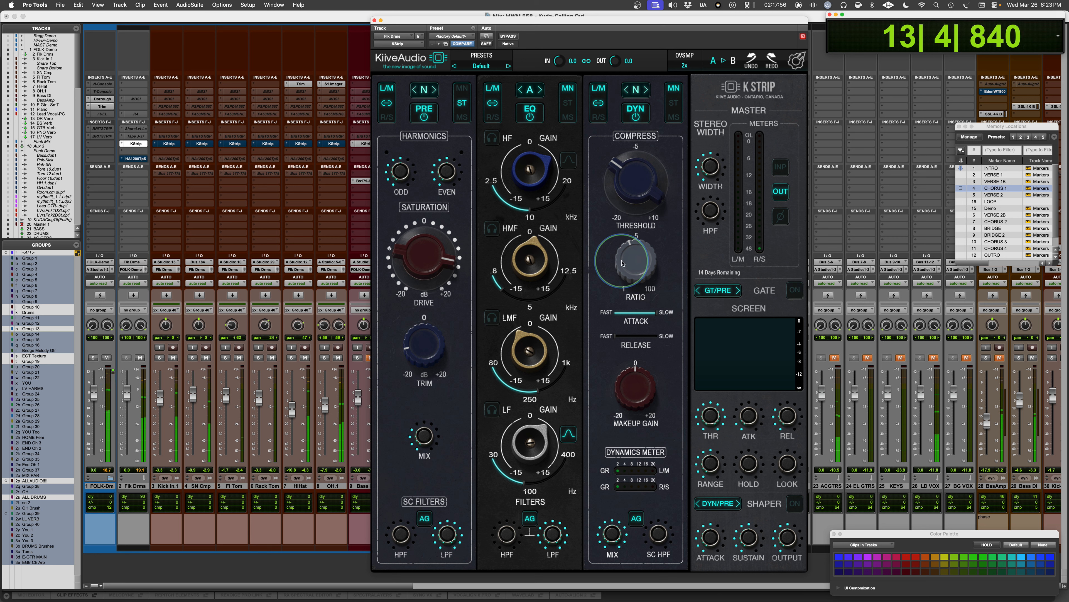
left_click(626, 180)
left_click_drag(626, 180, 626, 178)
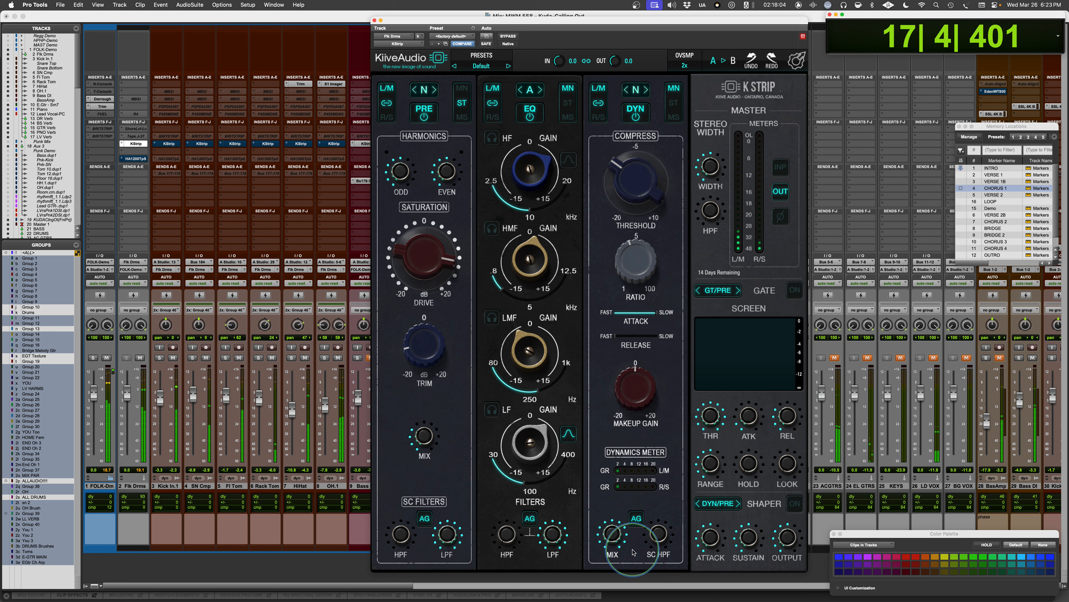
Stop playback and turn the compressor's mix down, then restart playback and raise the mix to about 45%.
key("space")
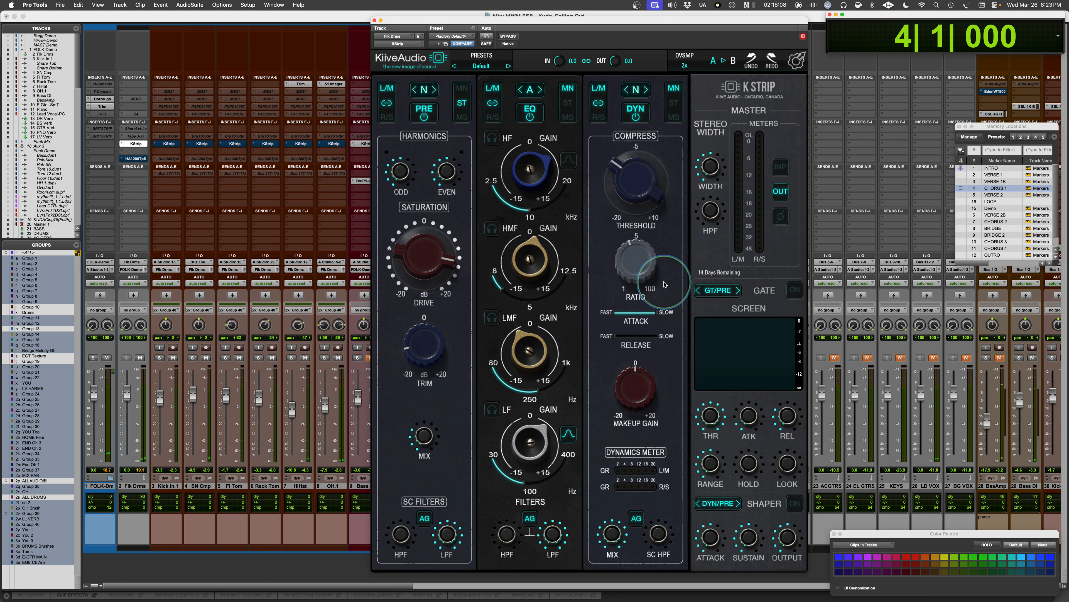
left_click_drag(612, 535, 587, 600)
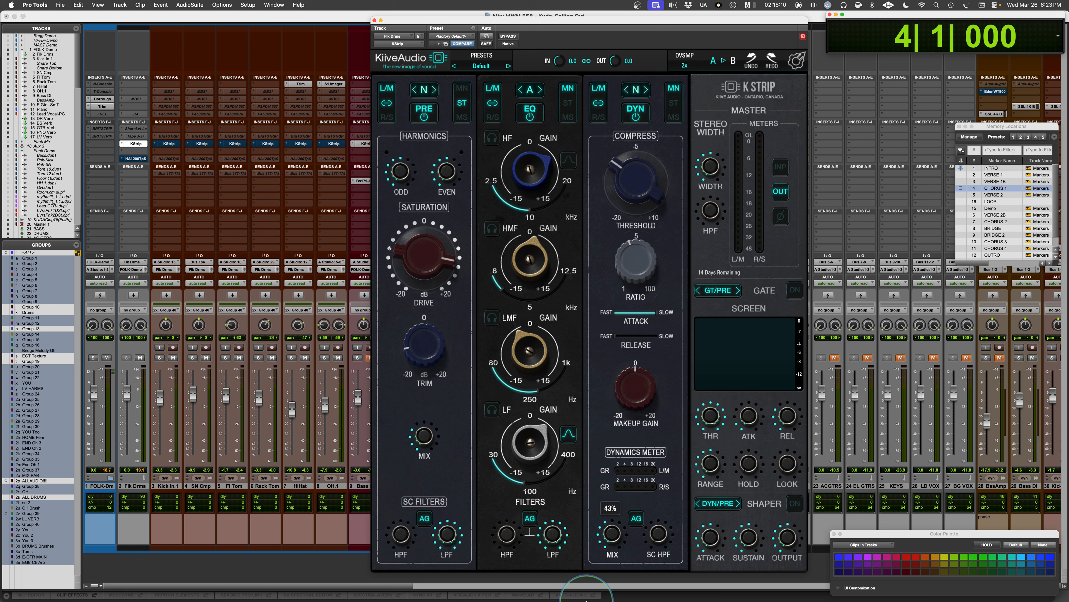
left_click_drag(613, 538, 612, 601)
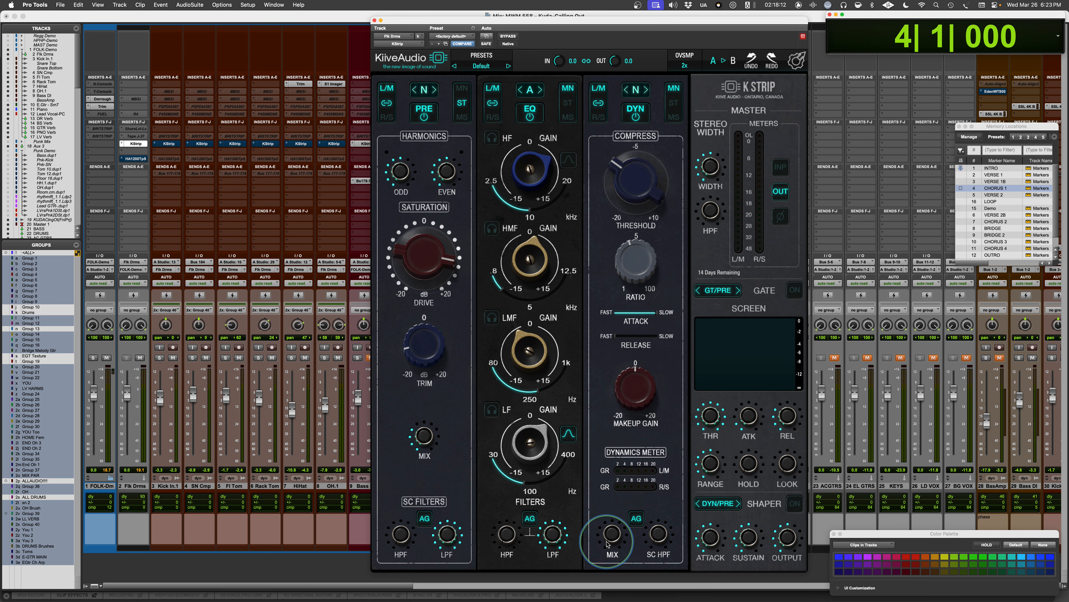
key("space")
left_click_drag(614, 536, 605, 458)
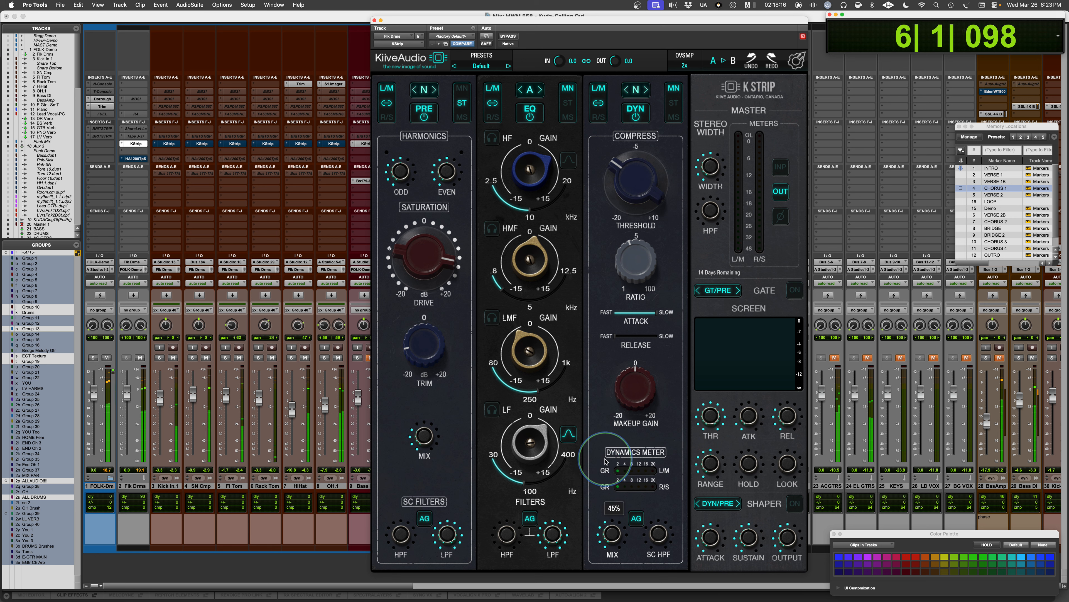
Compare the dynamics section bypassed and active, then lower the compressor's threshold further.
left_click(634, 112)
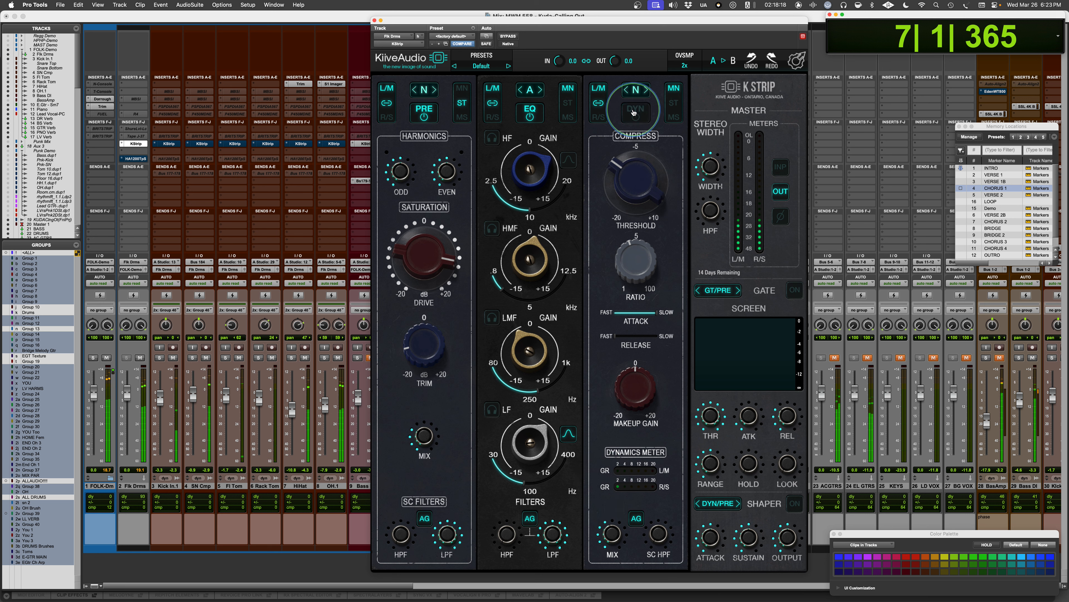
left_click(633, 112)
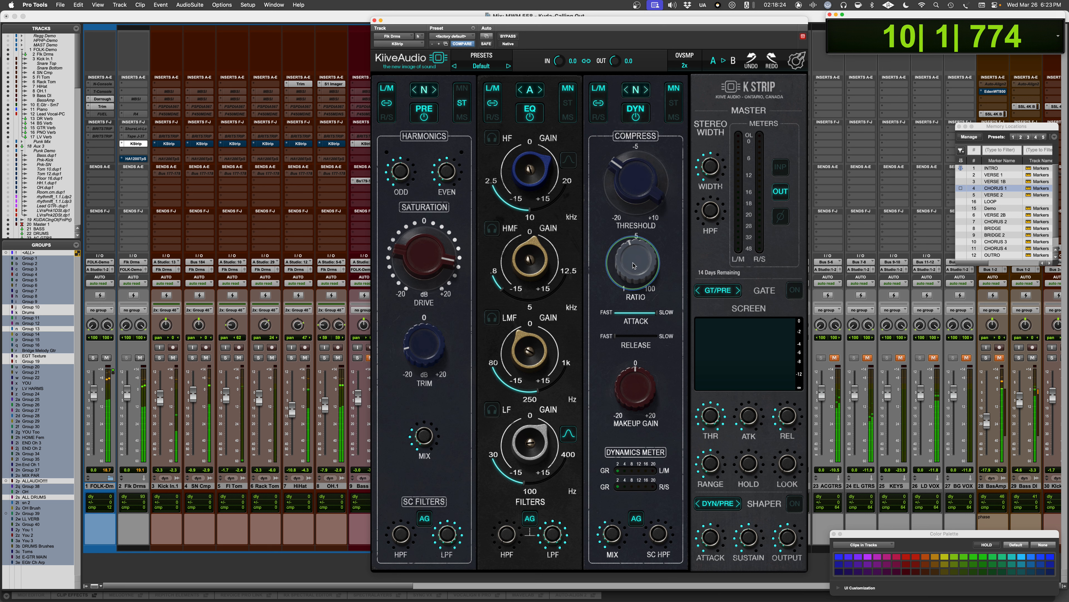
left_click_drag(627, 181, 626, 186)
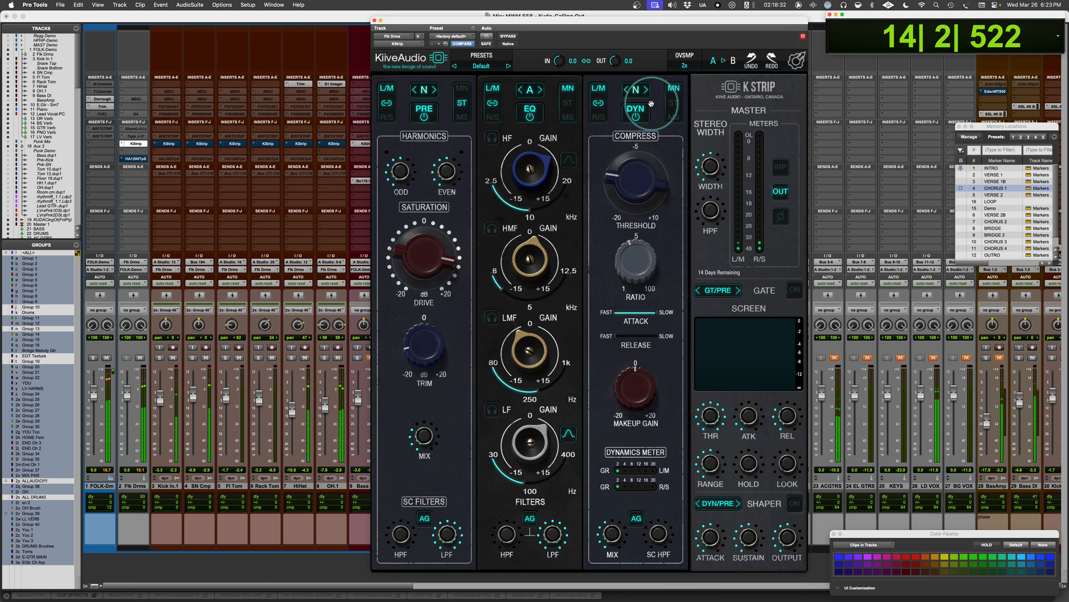
Set the dynamics section to ST mode, restart playback and fine-tune the compressor's threshold.
left_click(674, 103)
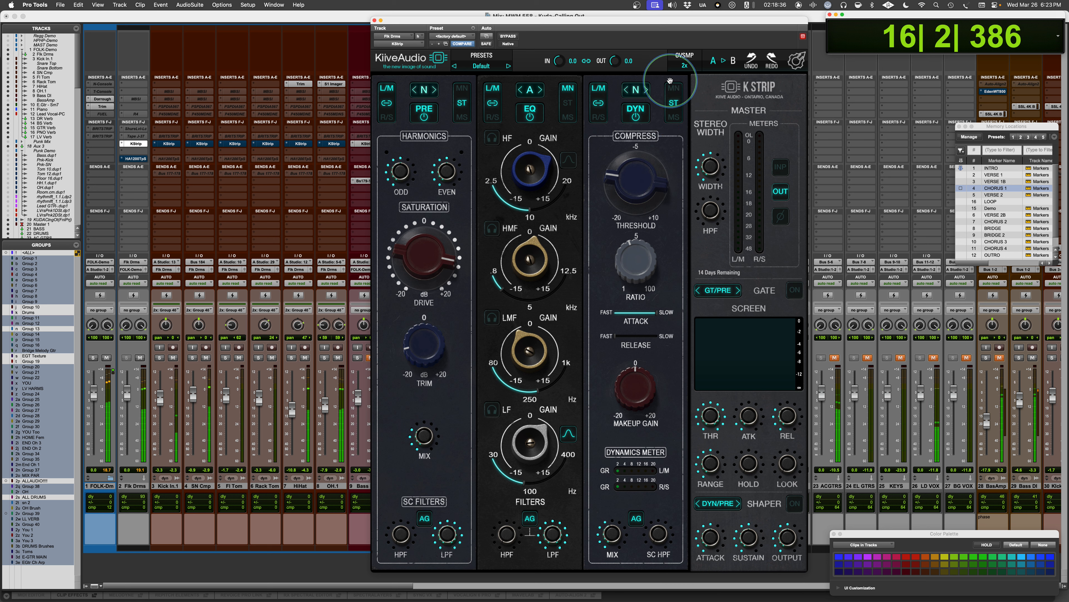
key("space")
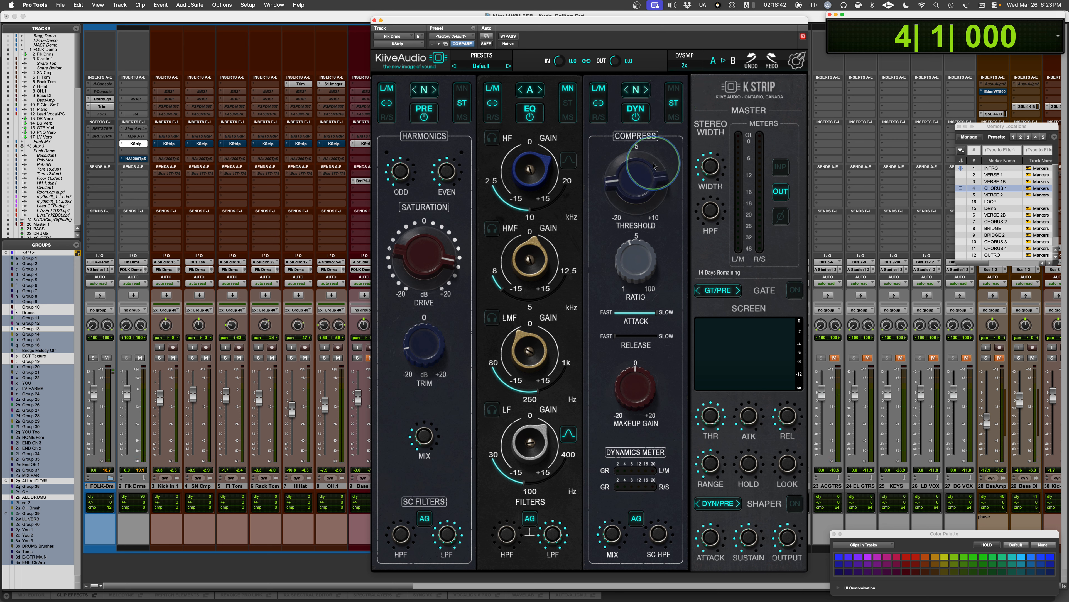
key("space")
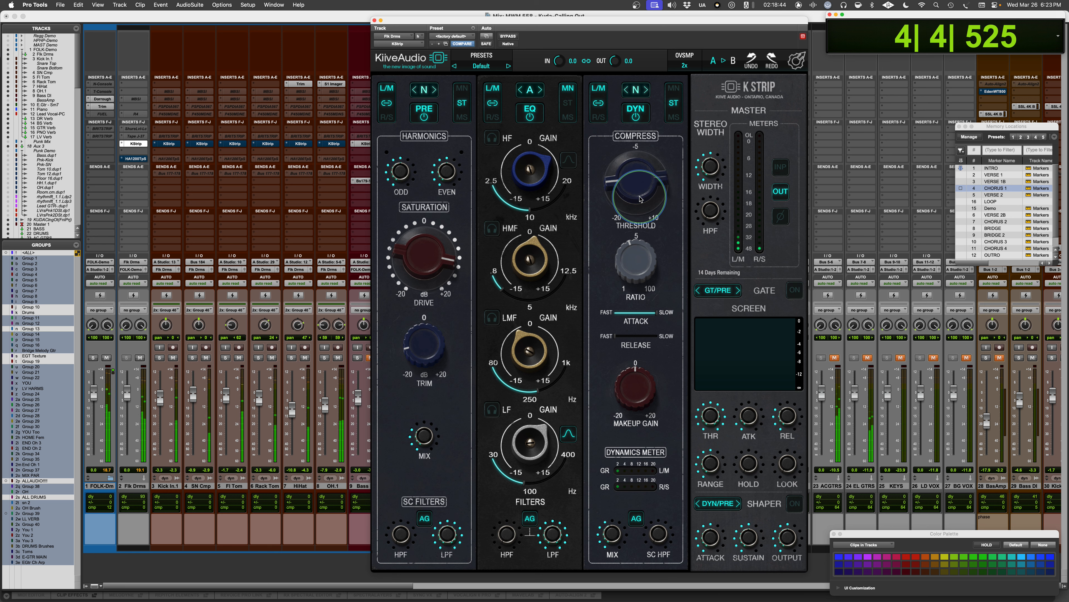
left_click_drag(639, 198, 627, 186)
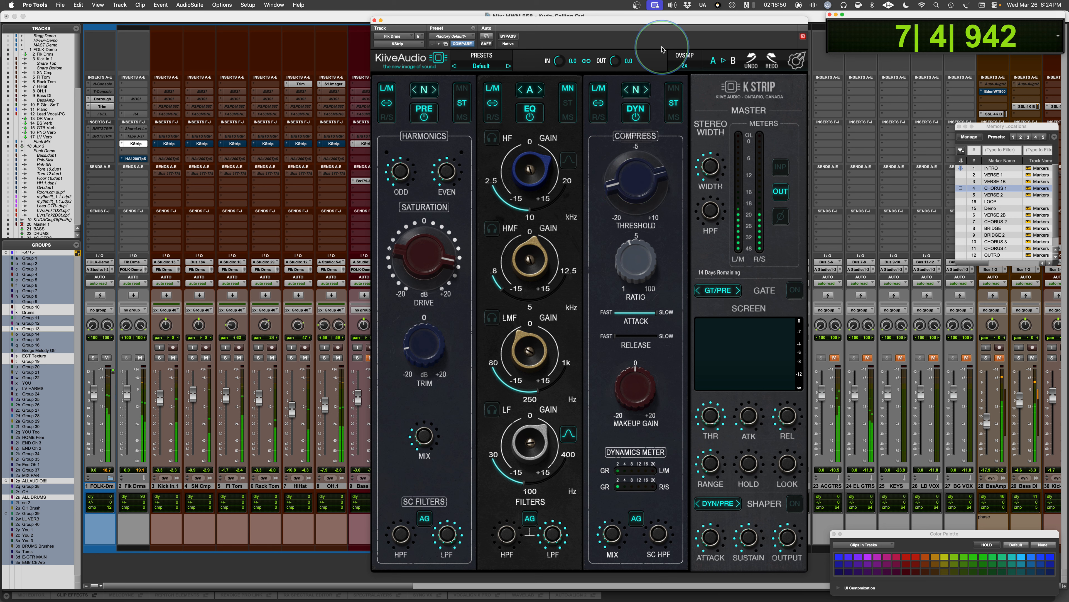
Raise the compressor's mix to 100% during playback, then stop playback.
mouse_move(610, 532)
left_click_drag(610, 532, 608, 464)
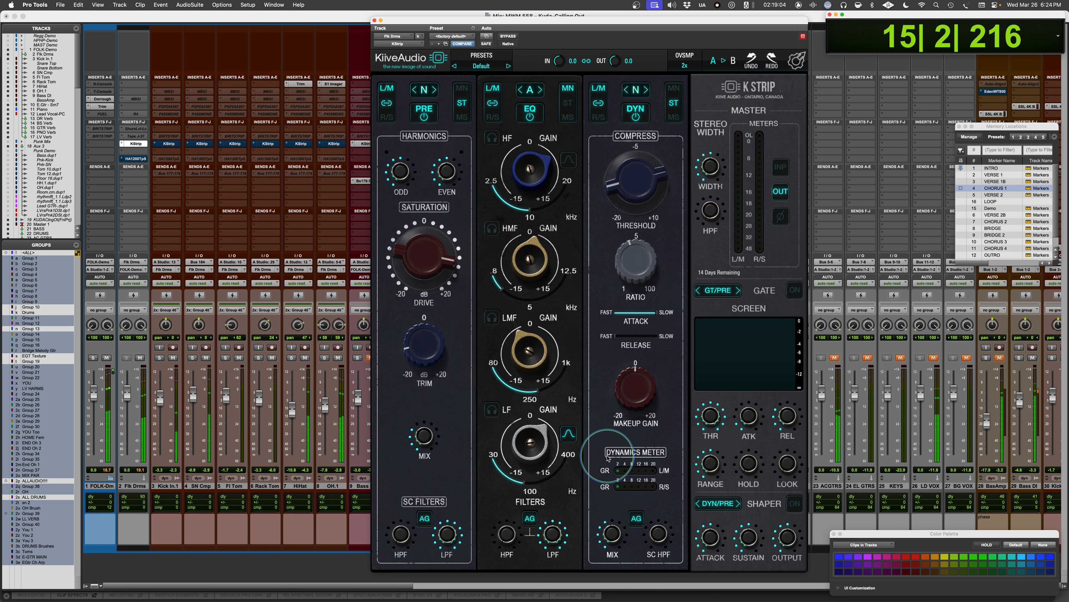
key("space")
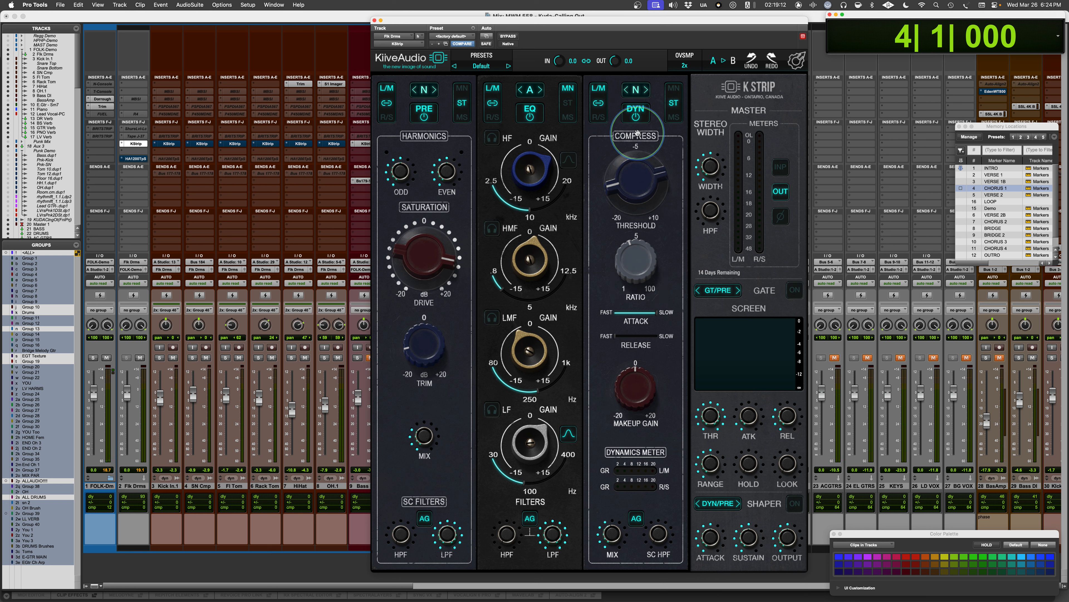
Recheck the compressor's exact ratio value without changing it, and resume playback.
double_click(638, 266)
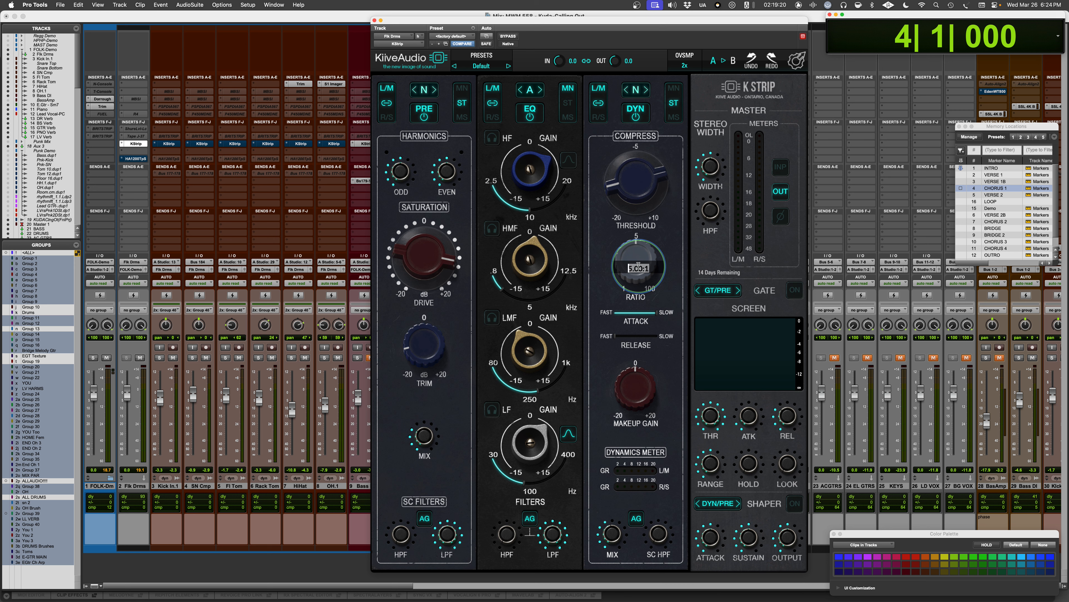
key("Return")
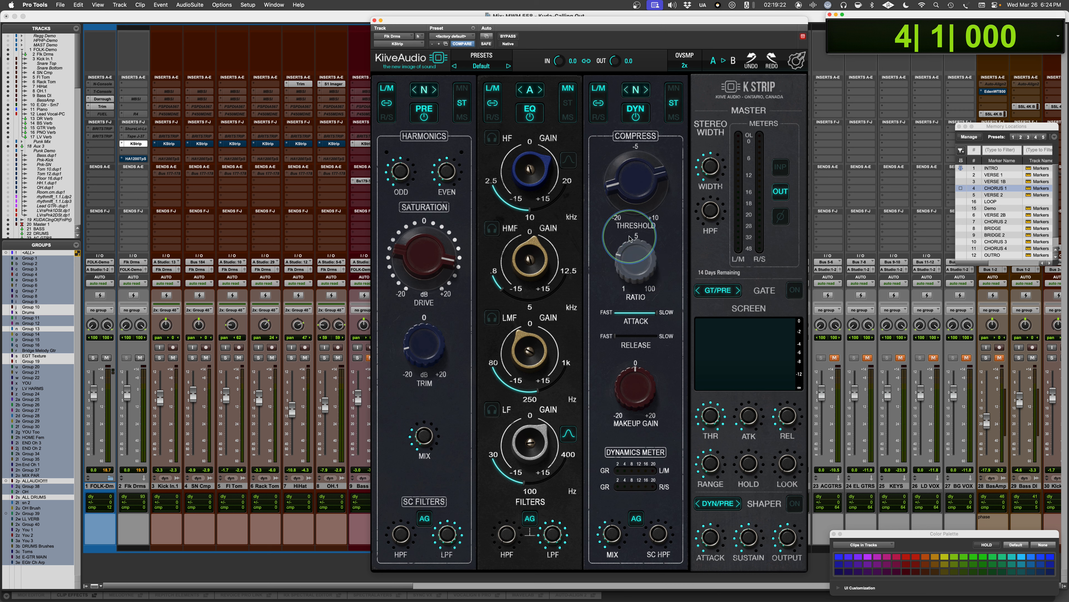
key("space")
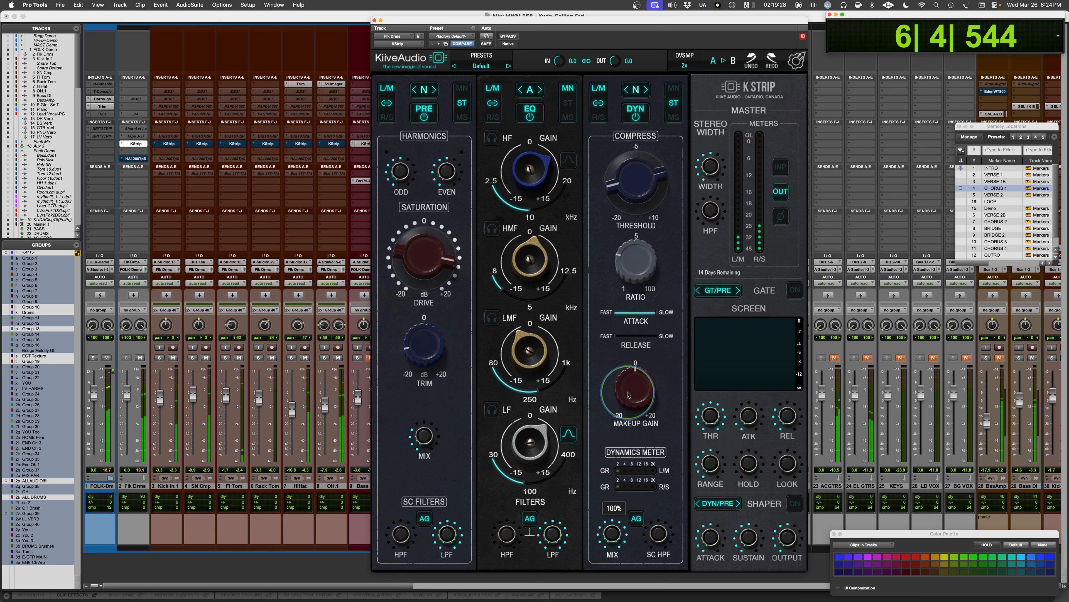
Stop playback and switch the dynamics section to the model A compressor.
left_click_drag(628, 395, 593, 517)
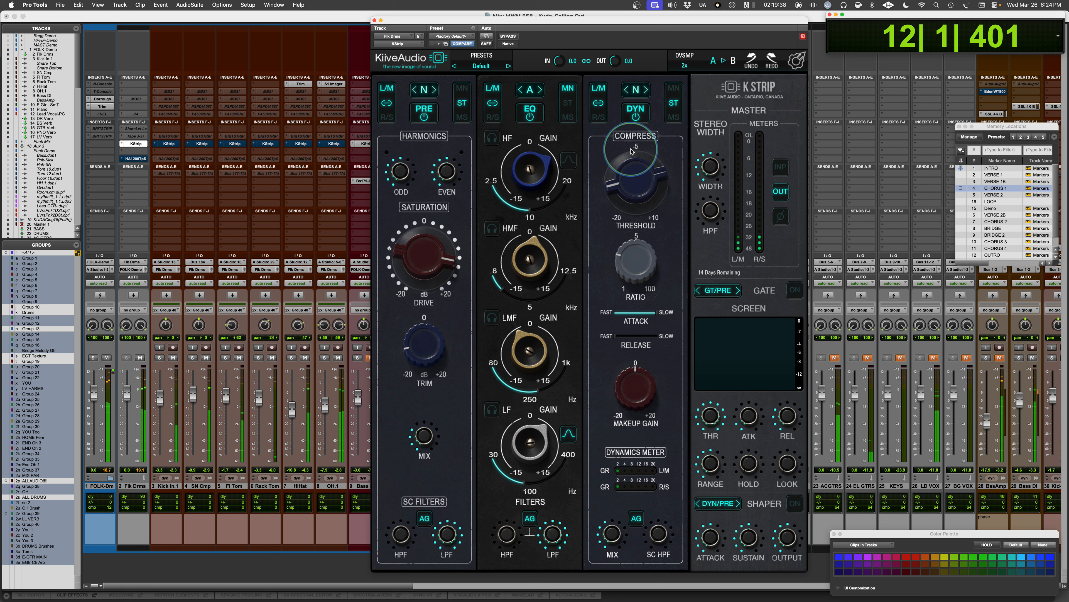
key("space")
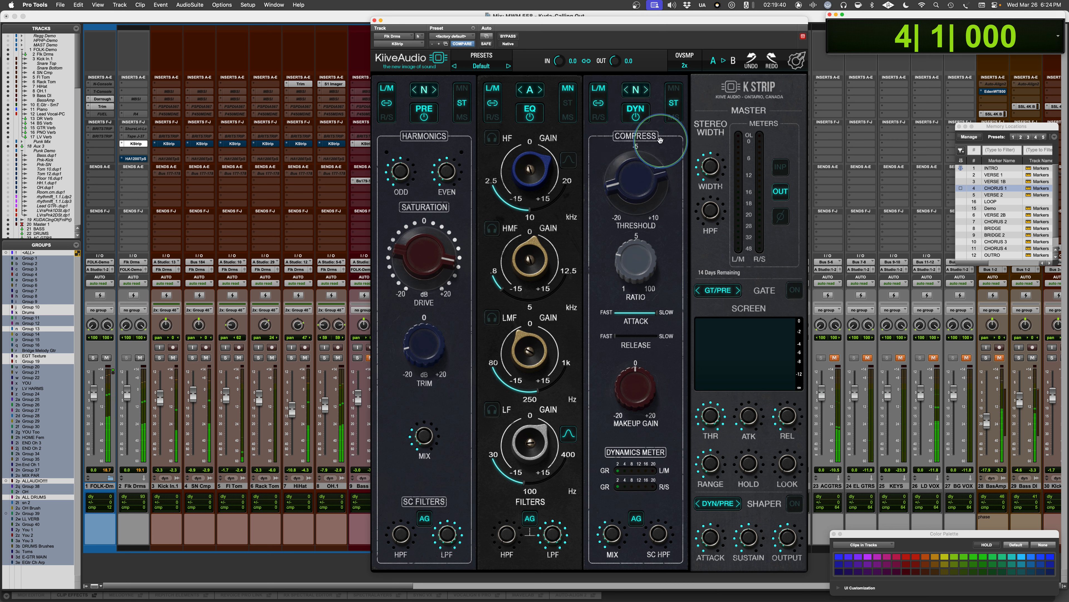
left_click(646, 91)
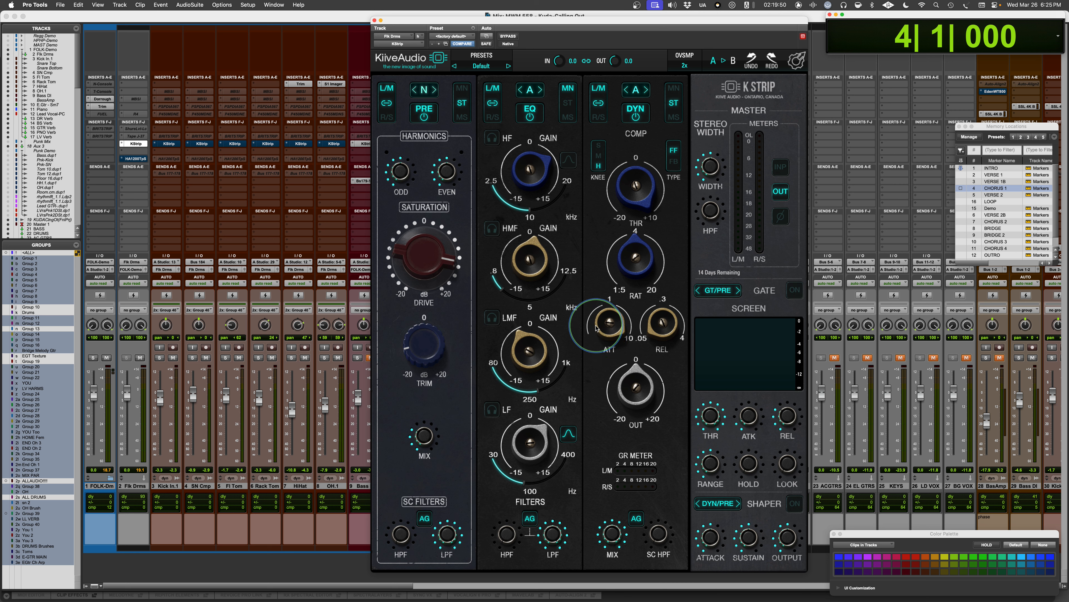
mouse_move(603, 322)
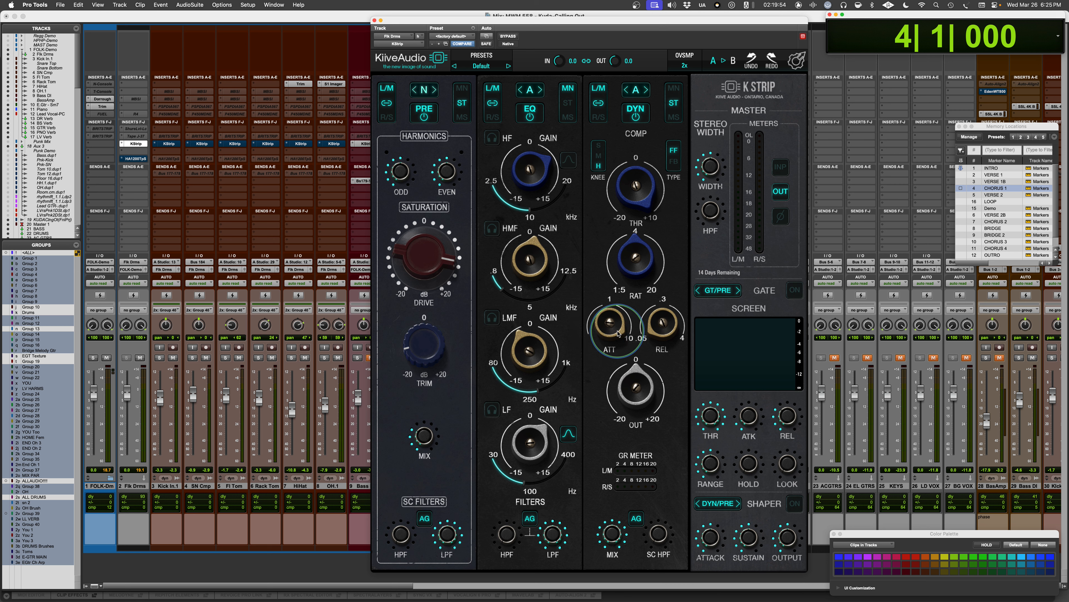
mouse_move(661, 330)
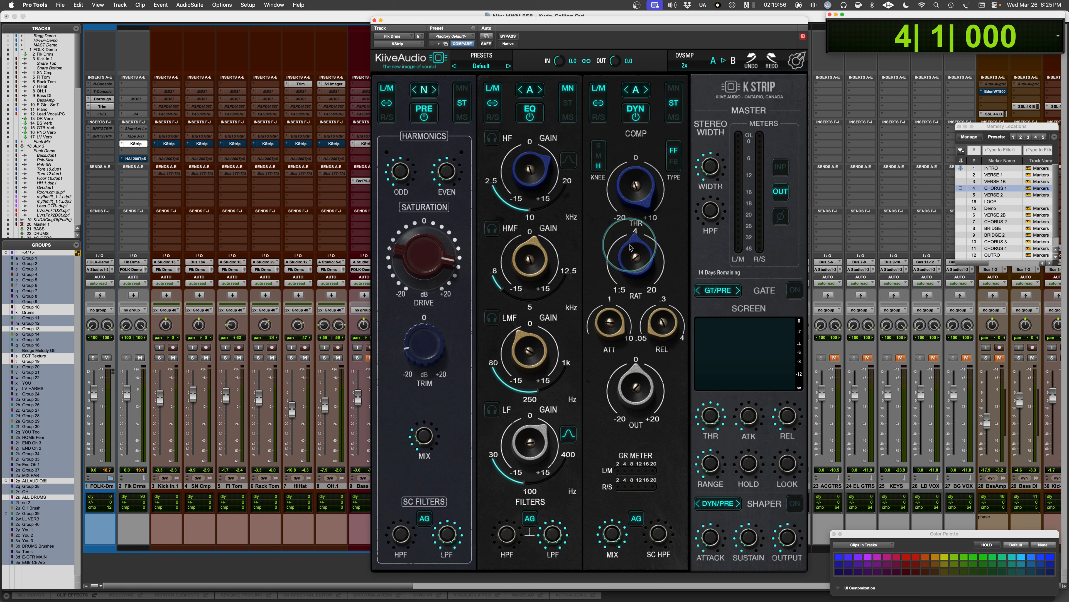
mouse_move(633, 247)
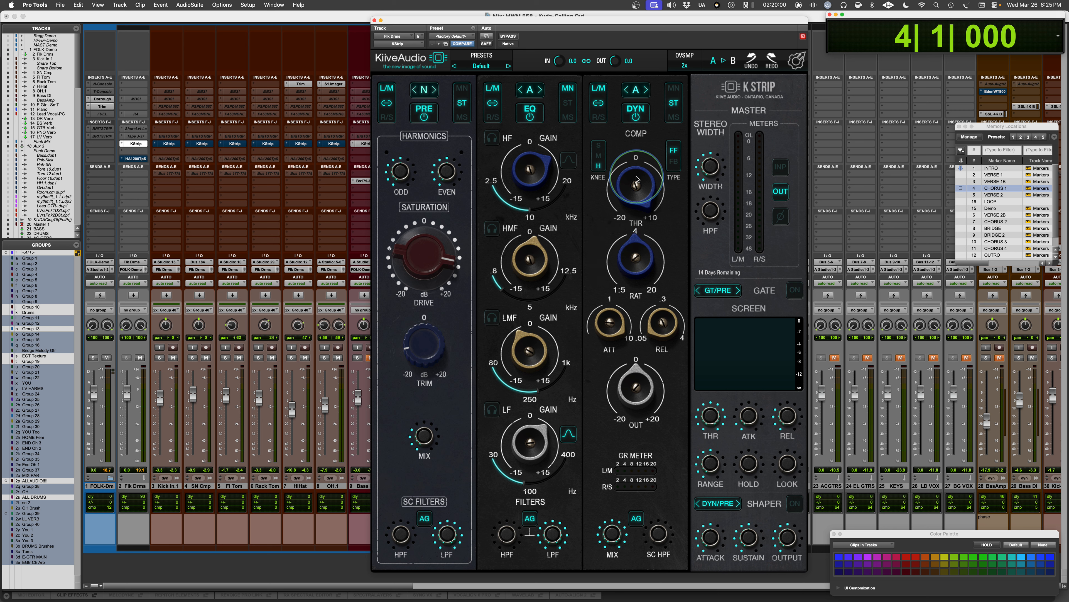
Lower the model A compressor's threshold to about -14.8 dB while the track plays, and stop playback.
left_click_drag(636, 181, 620, 267)
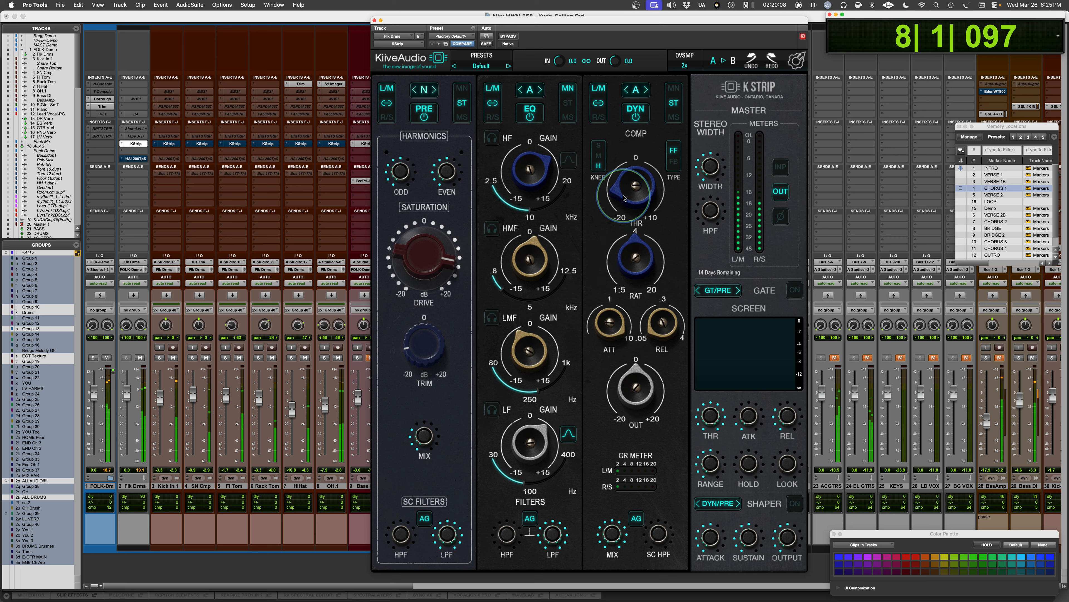
left_click_drag(615, 187, 619, 197)
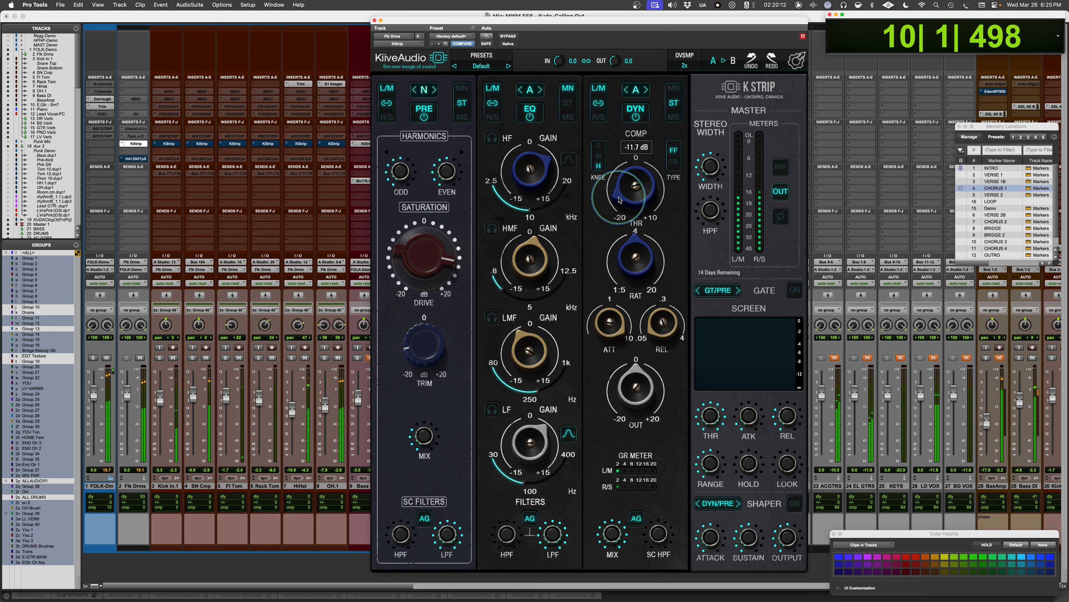
left_click_drag(619, 200, 622, 210)
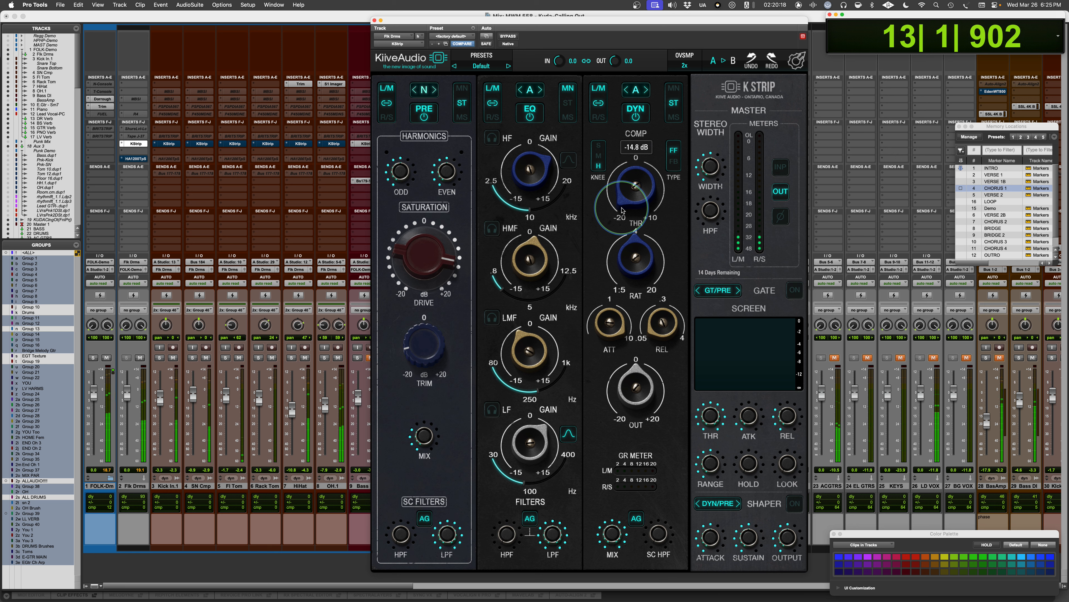
left_click_drag(622, 211, 622, 211)
key("space")
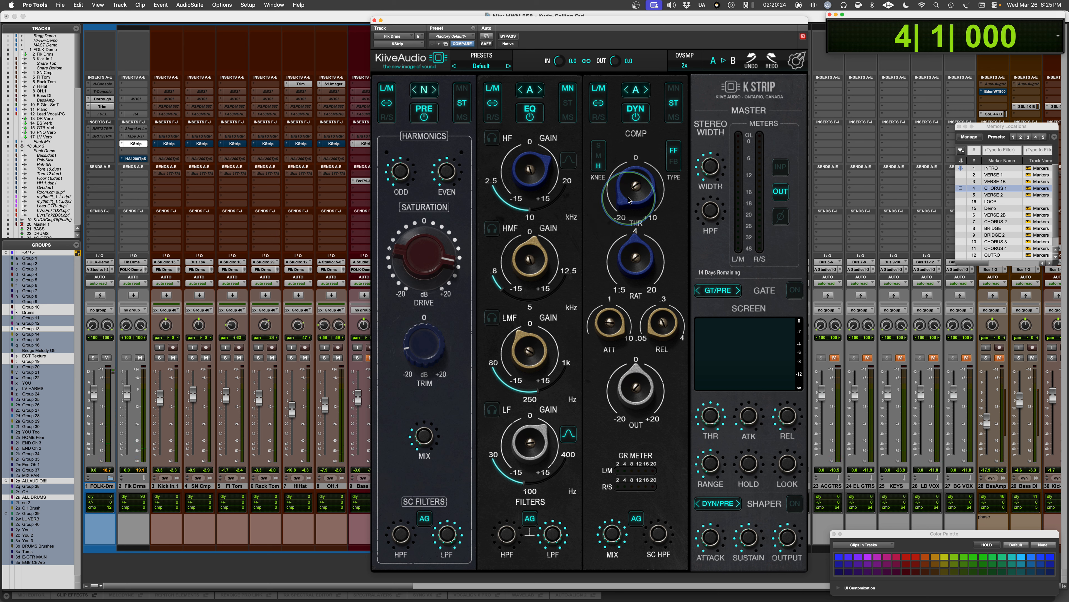
Compare the compressor's FB and FF types during playback, return to FF and stop playback.
mouse_move(629, 200)
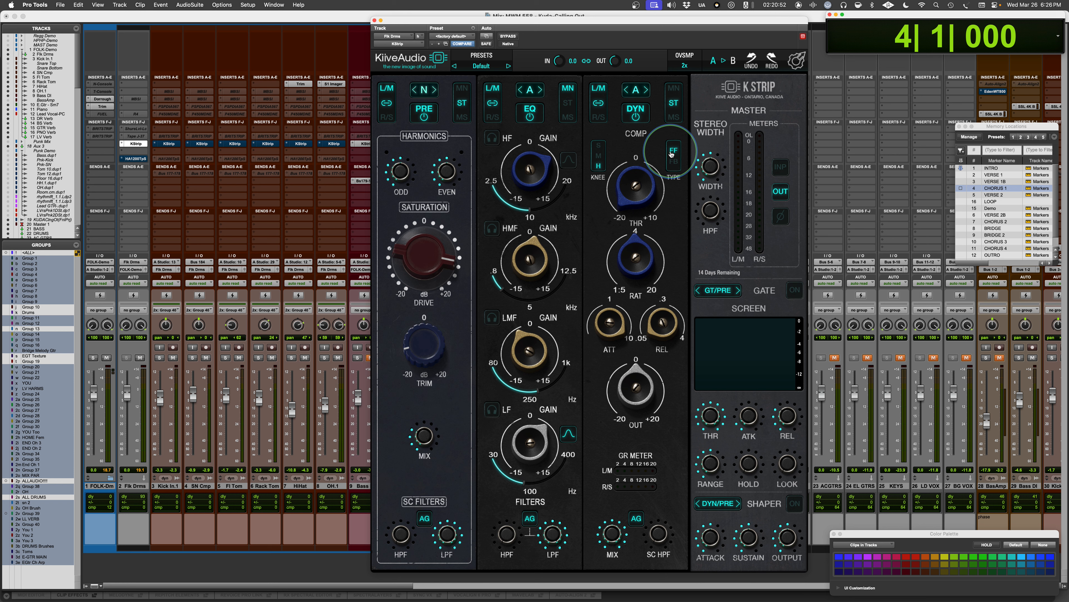
left_click(673, 163)
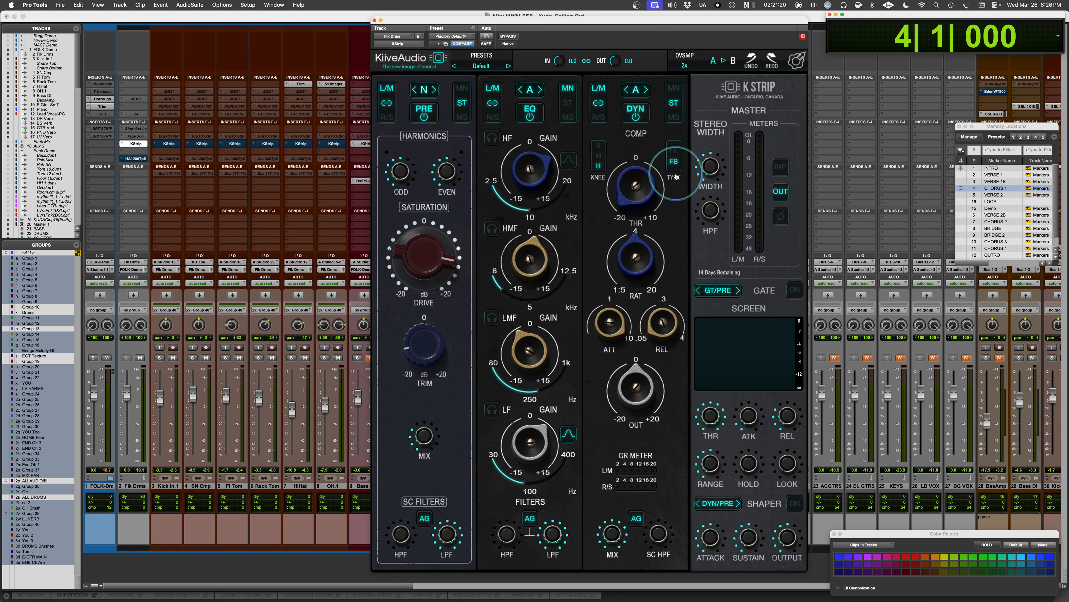
key("space")
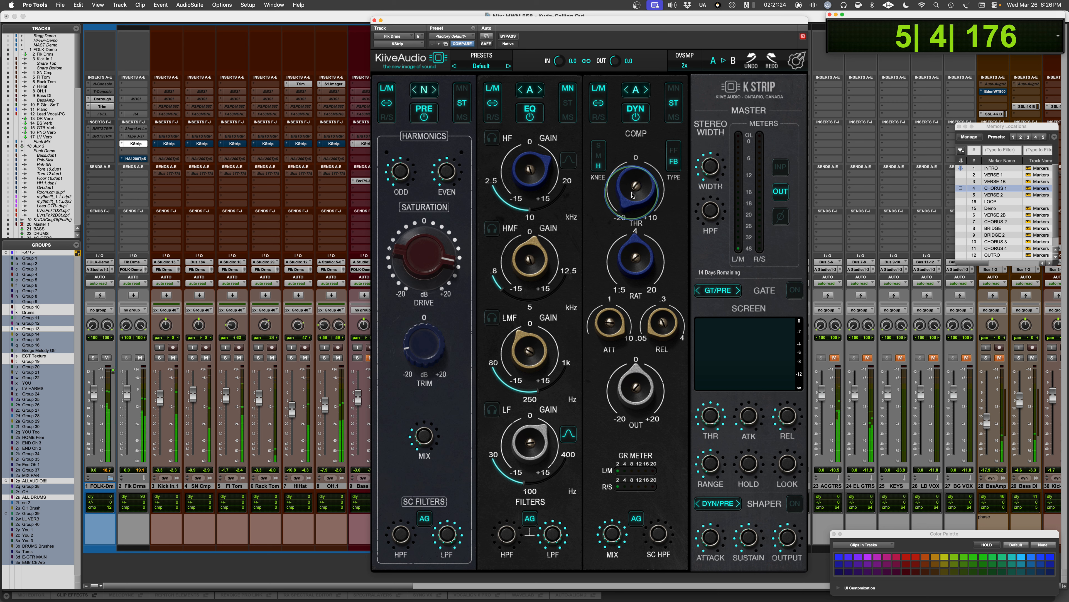
left_click(674, 153)
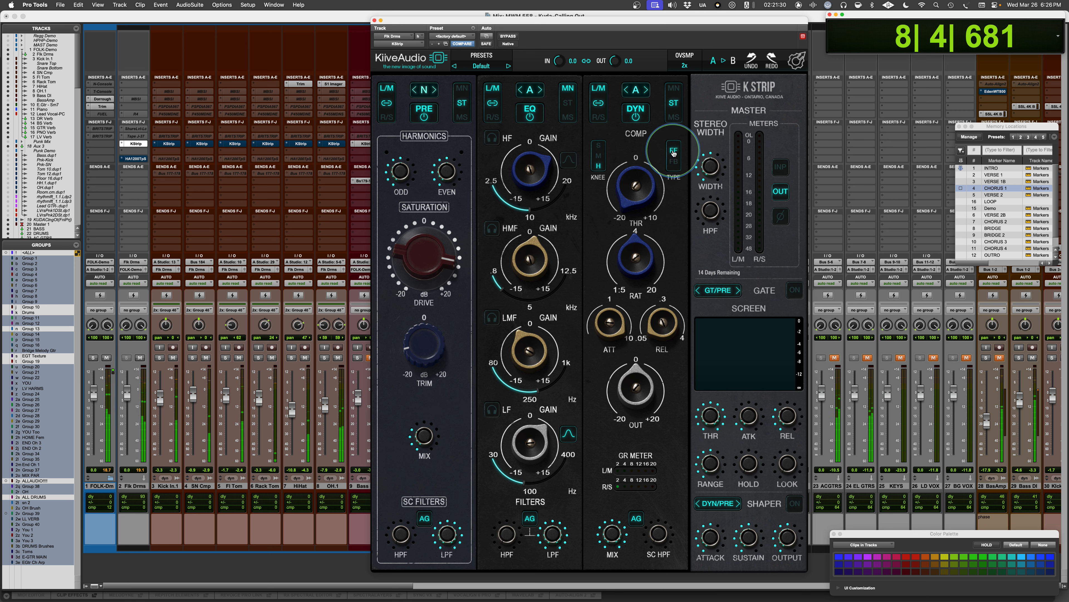
left_click(674, 163)
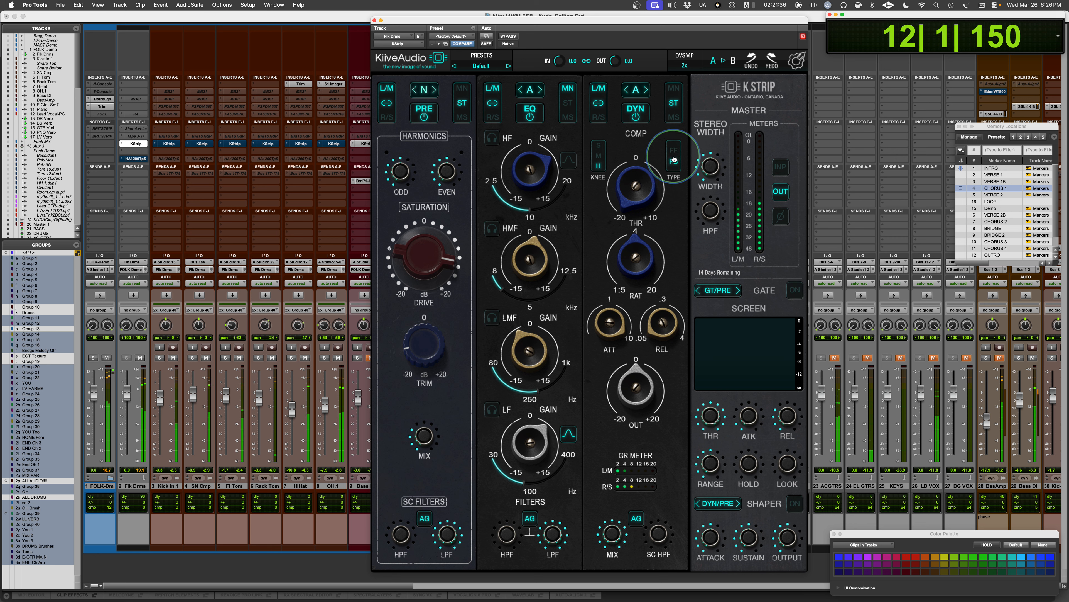
left_click(674, 152)
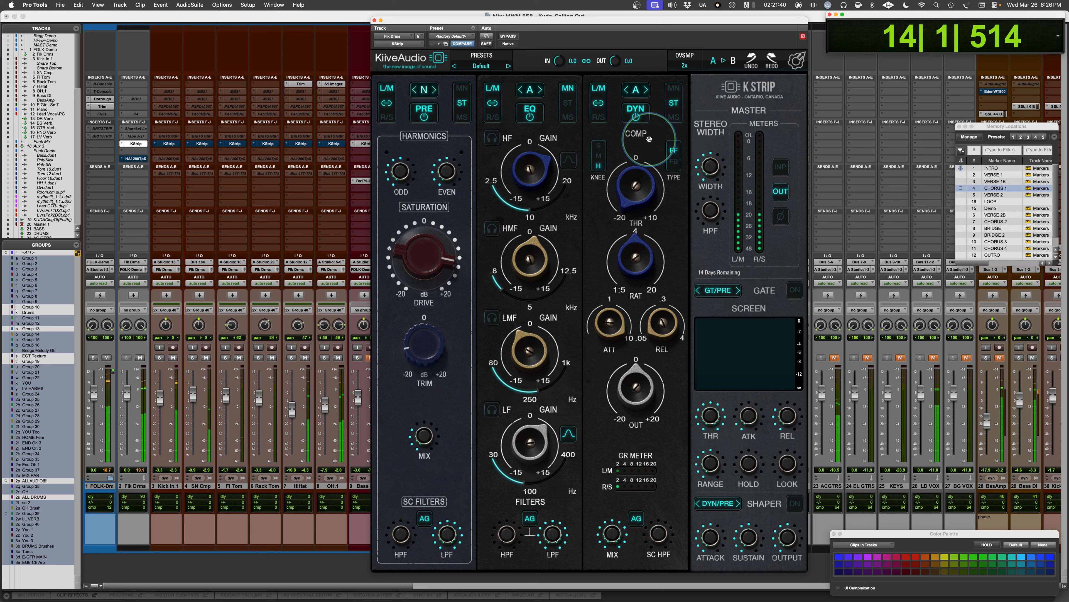
key("space")
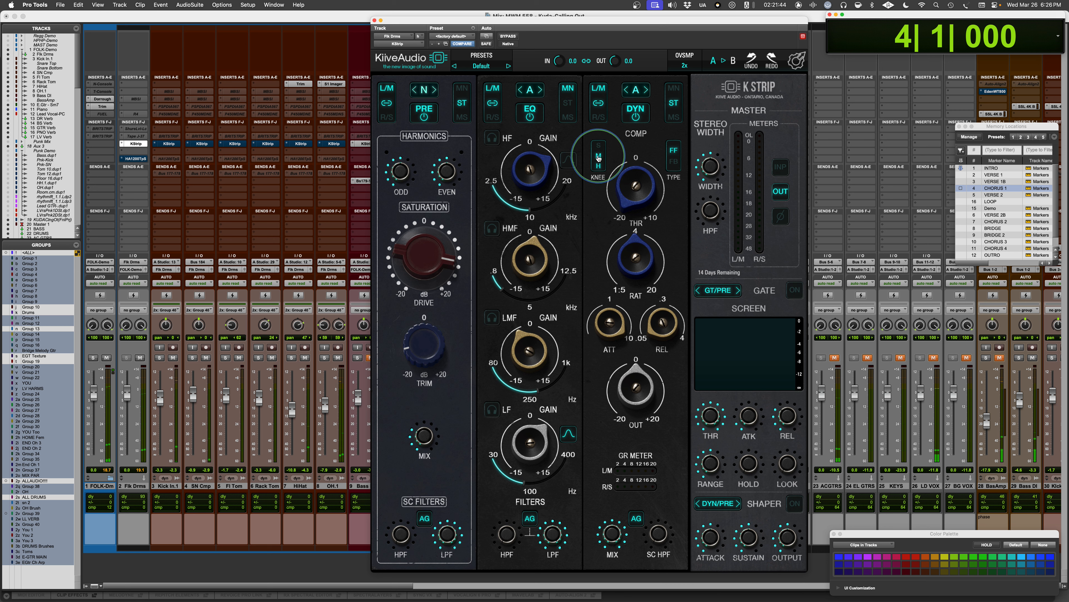
Audition the compressor's M knee during playback, then set the knee to S and readjust the threshold.
left_click(599, 157)
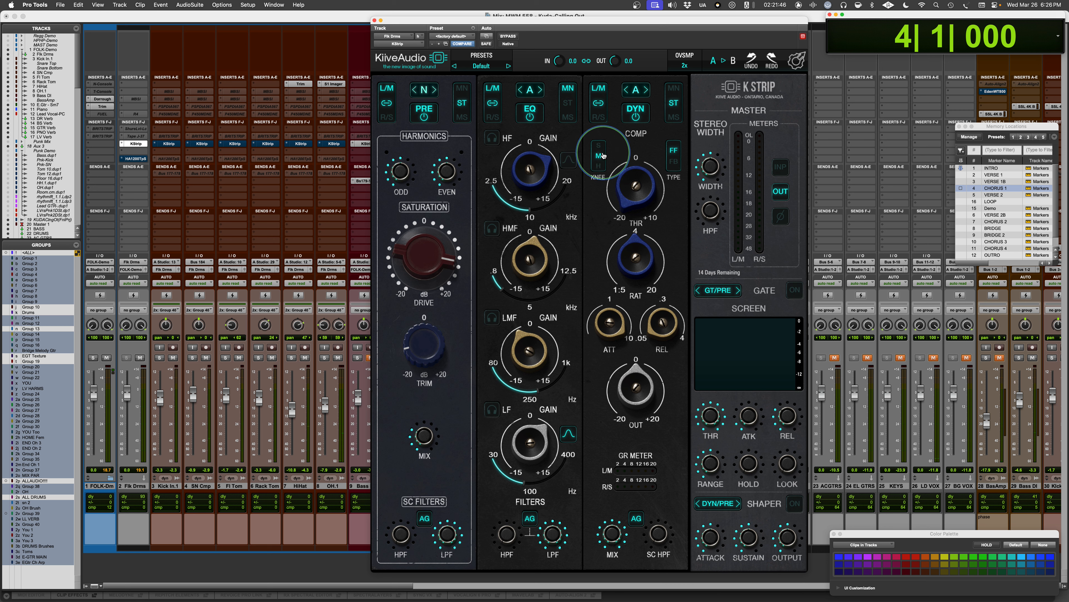
key("space")
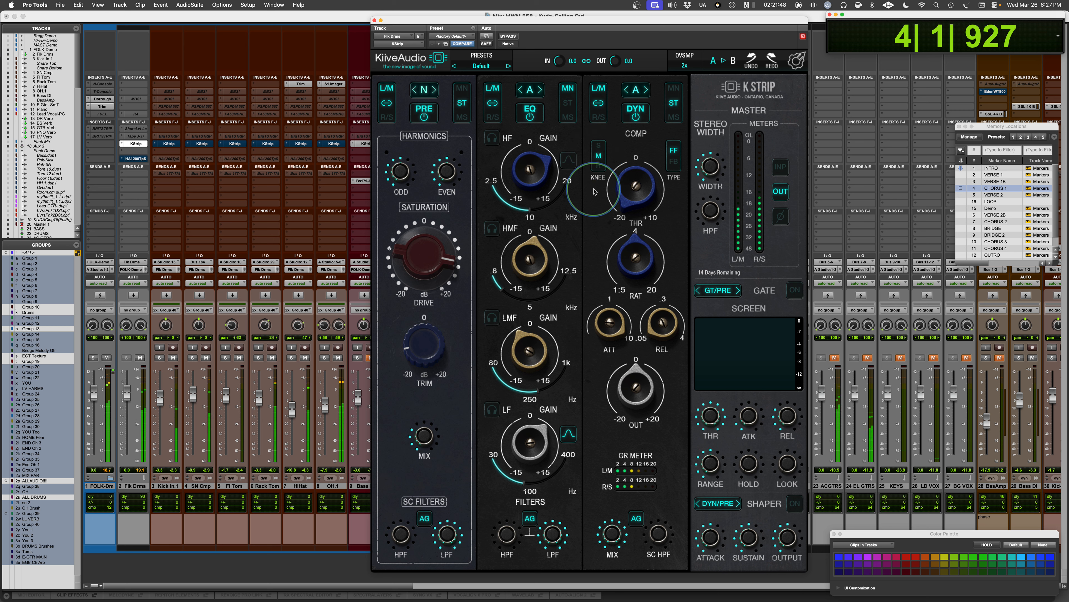
left_click_drag(623, 169, 622, 190)
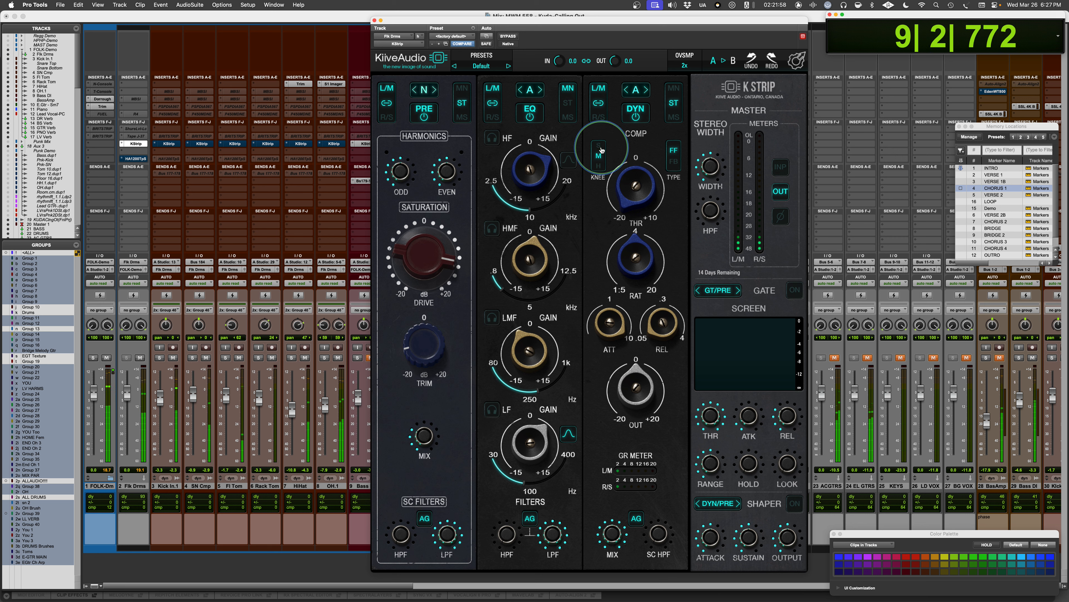
left_click_drag(629, 202, 622, 184)
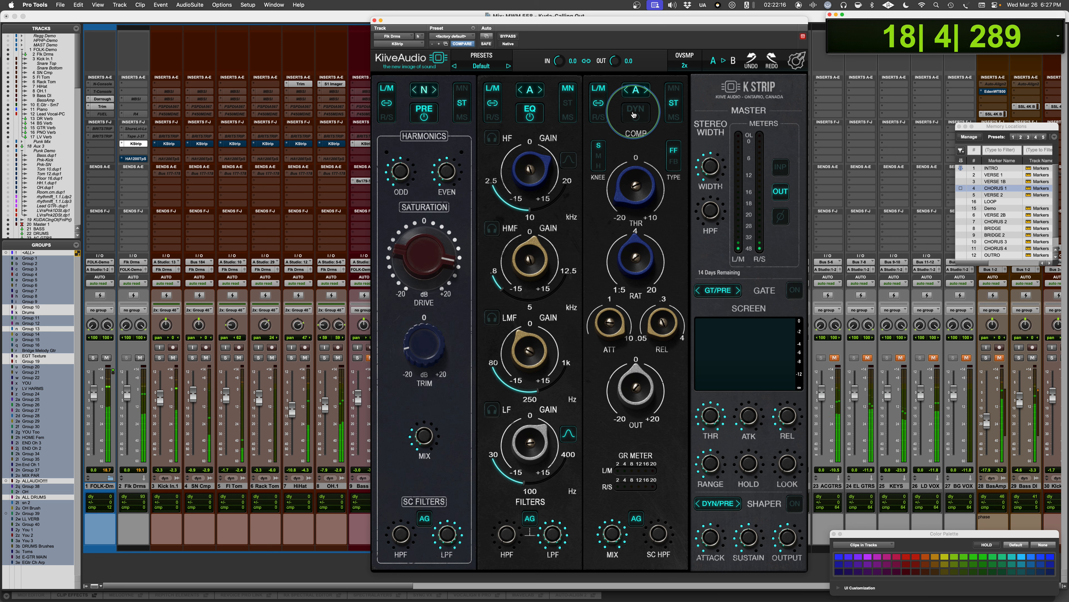
Set the compressor's mix to about 54%, compare the dynamics section bypassed and active, and stop playback.
left_click(634, 114)
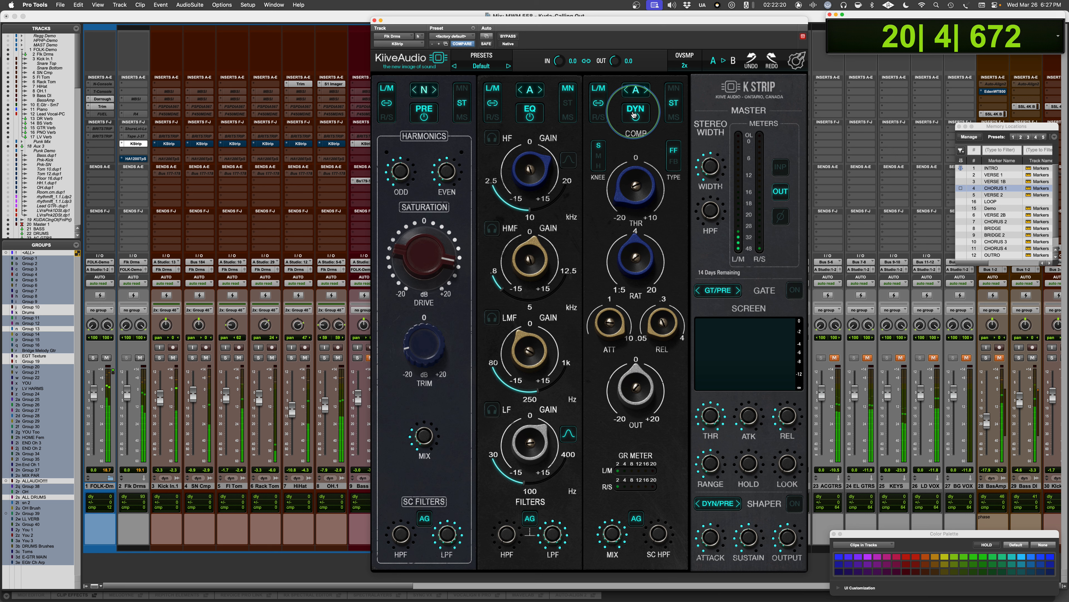
mouse_move(612, 532)
left_mouse_down()
mouse_move(572, 598)
mouse_move(612, 599)
mouse_move(612, 533)
left_mouse_up()
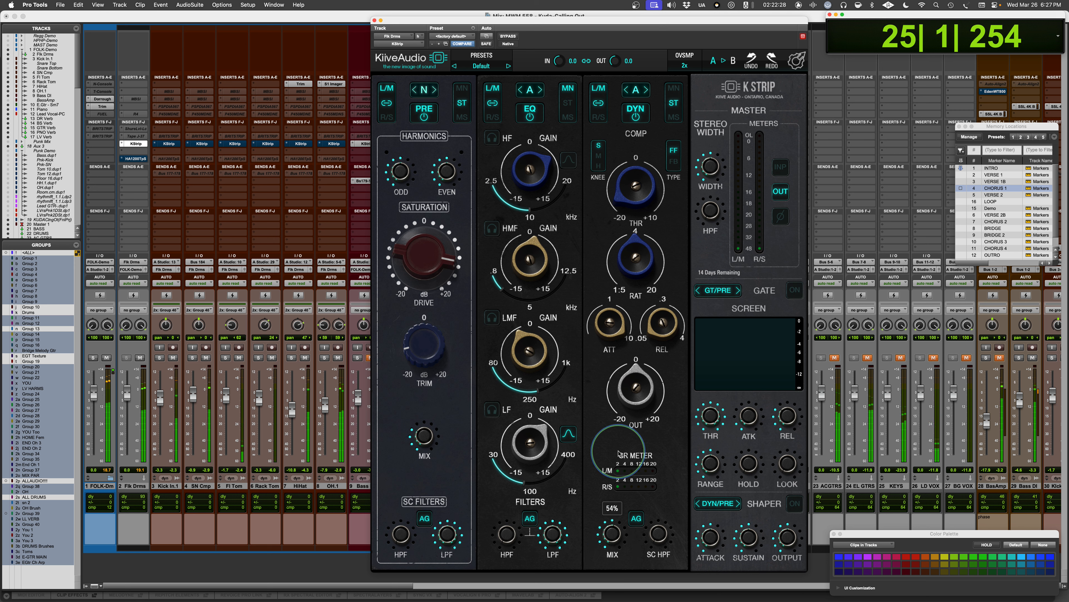
left_click(634, 116)
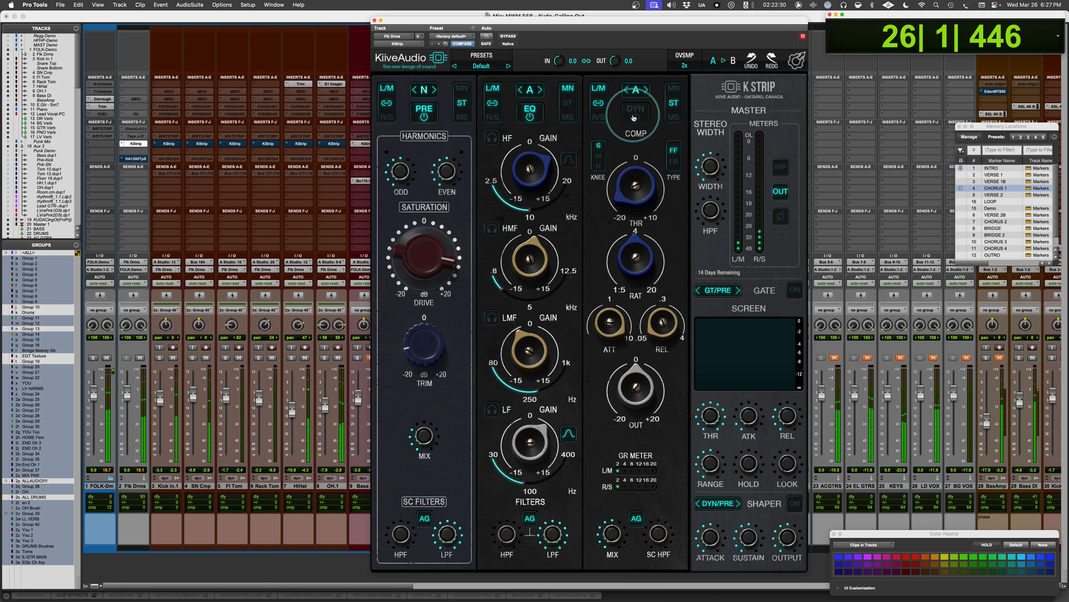
left_click(634, 117)
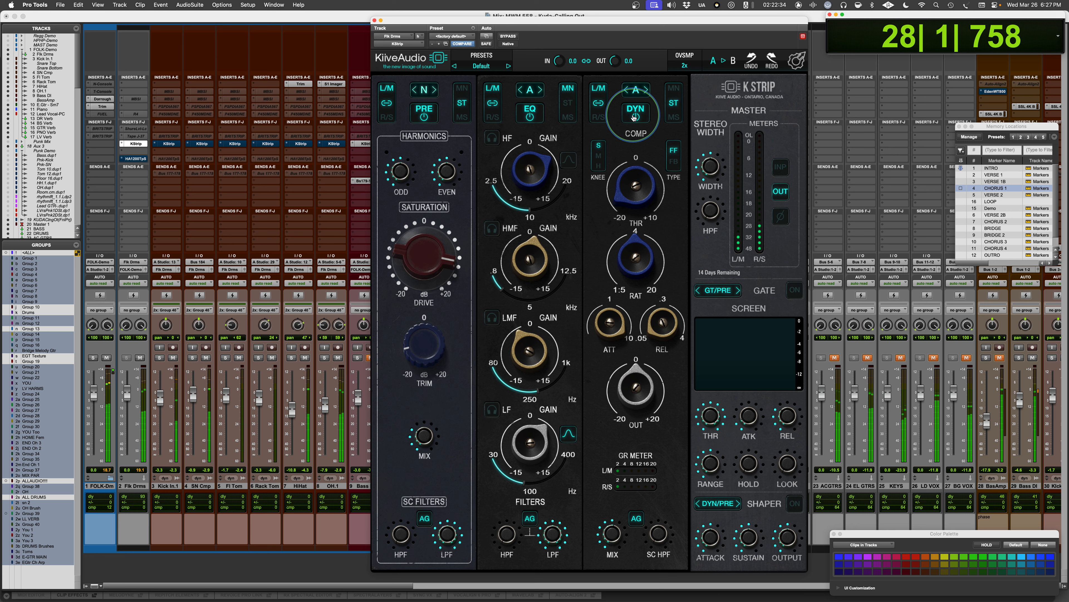
key("space")
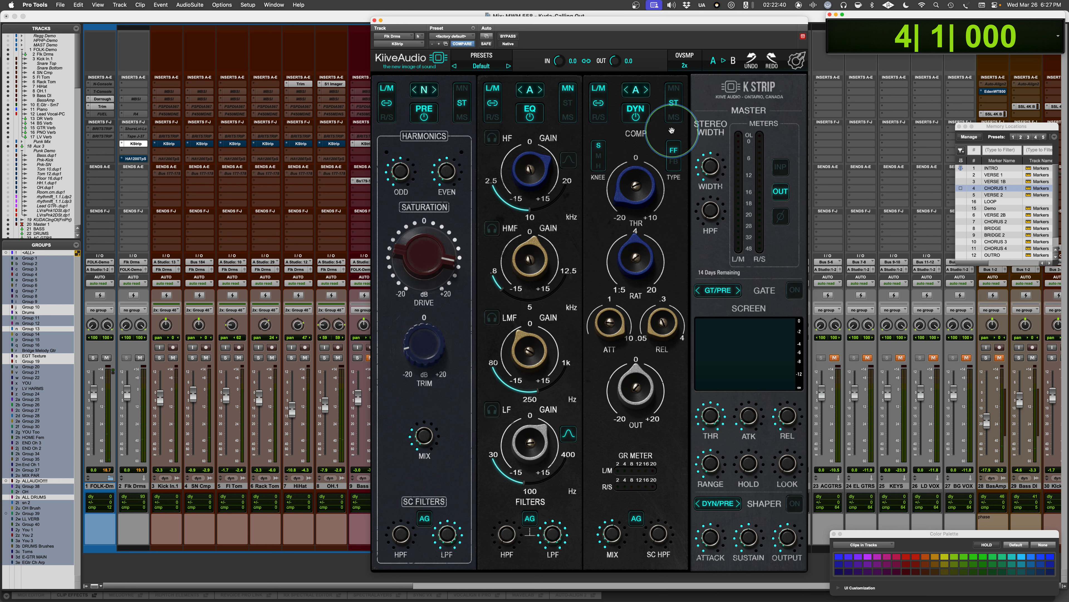
Switch the dynamics section to the model S compressor, check its exact ratio and start playback.
left_click(646, 89)
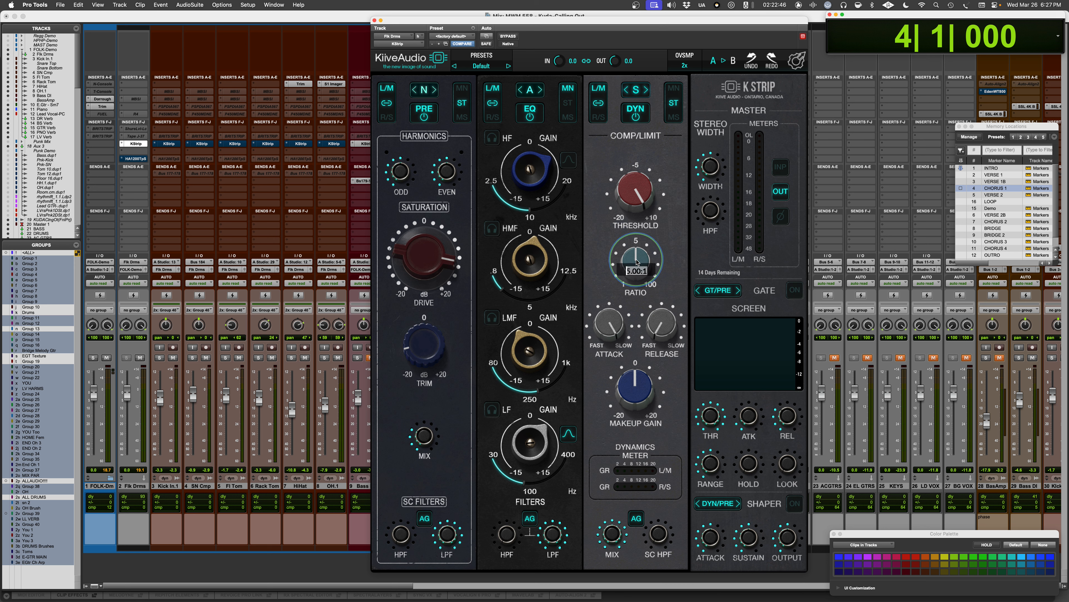
key("Return")
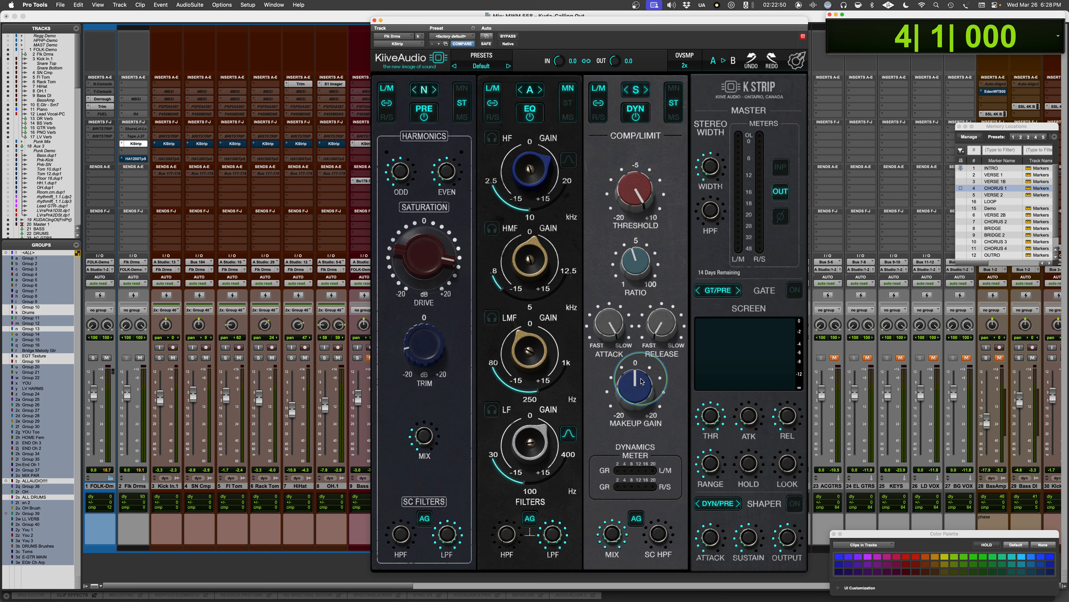
key("space")
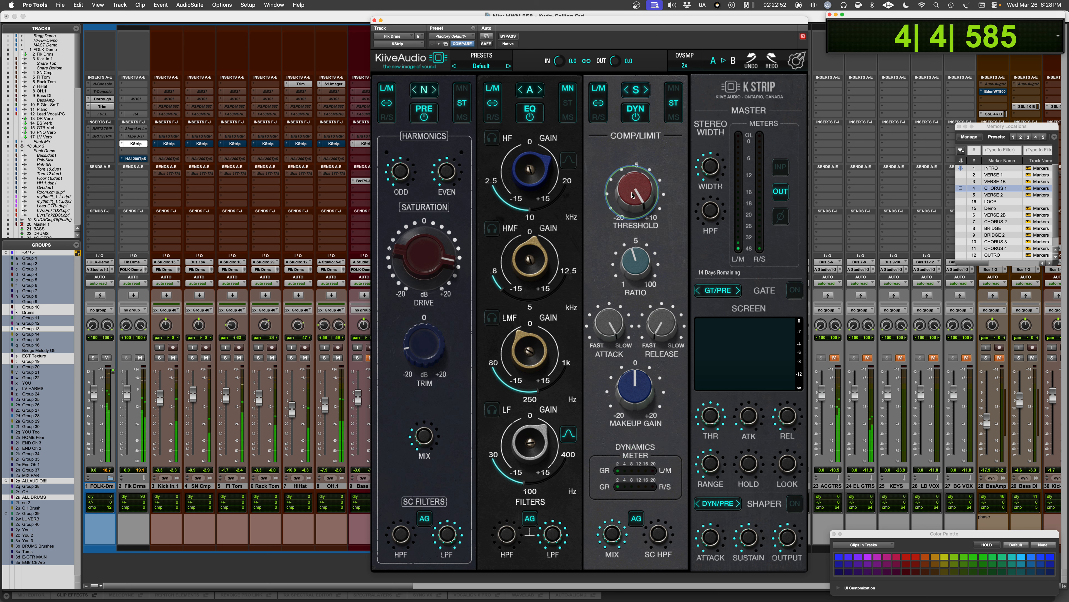
Lower the model S compressor's threshold and fine-tune it during playback.
left_click_drag(627, 197, 625, 266)
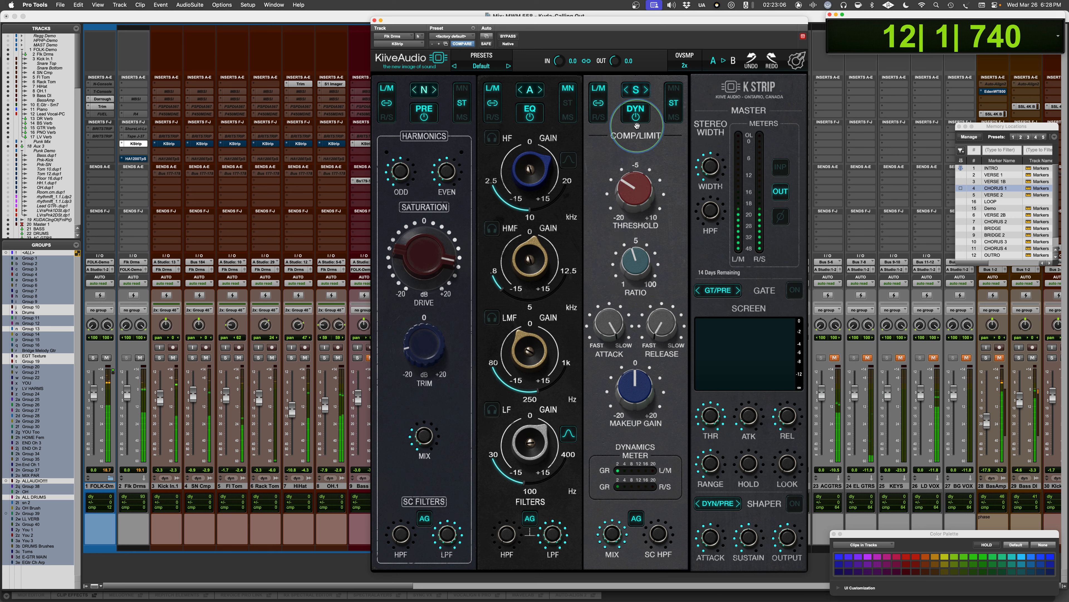
mouse_move(634, 198)
left_click_drag(636, 198, 636, 199)
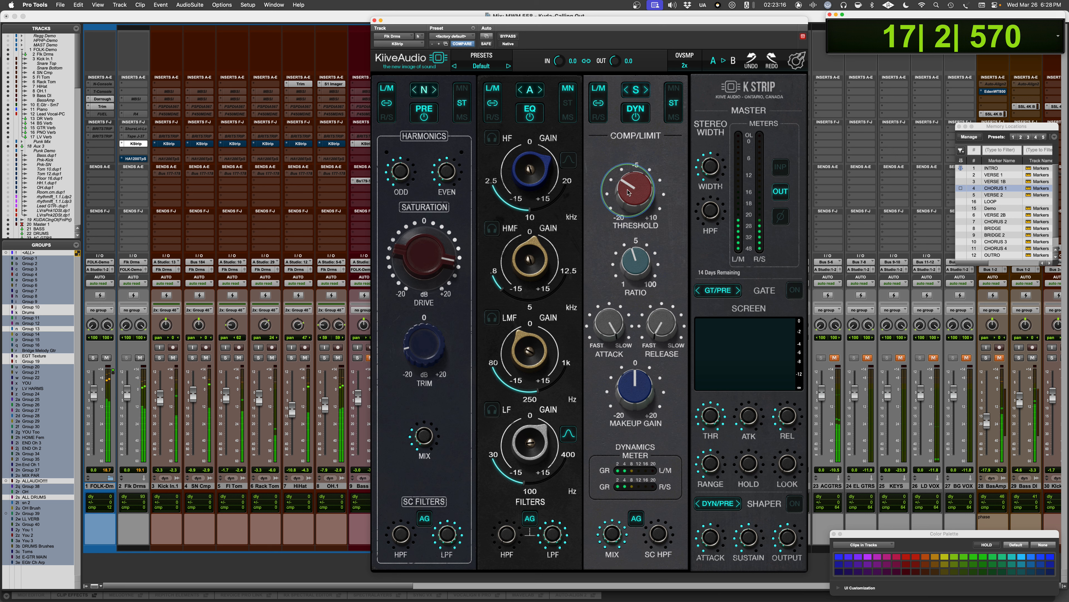
left_click_drag(628, 192, 628, 189)
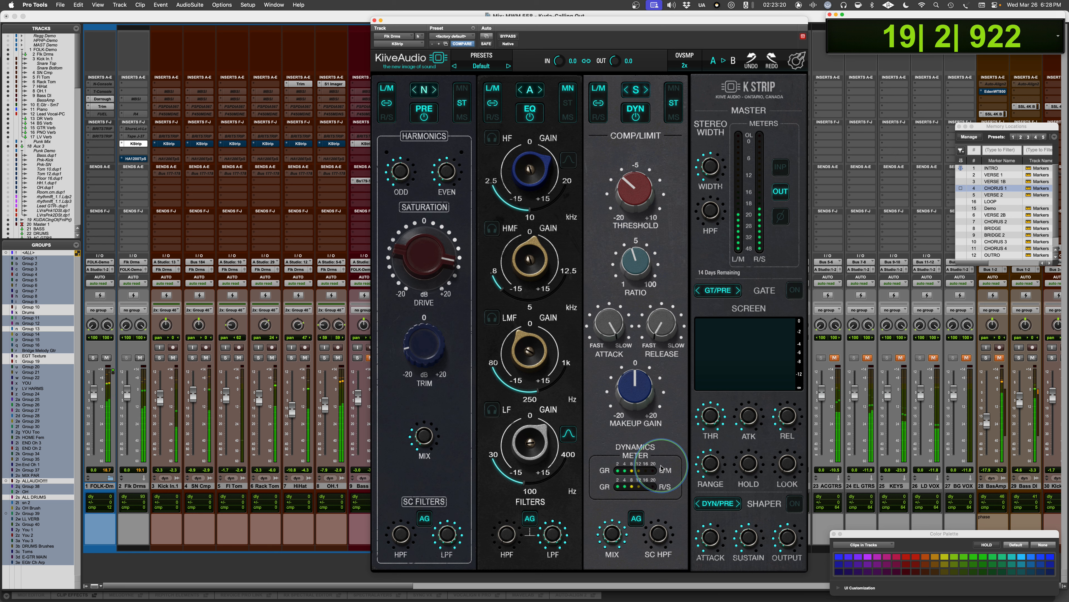
Turn the compressor's mix down, then raise it gradually past 21% during playback.
left_click_drag(613, 533, 588, 600)
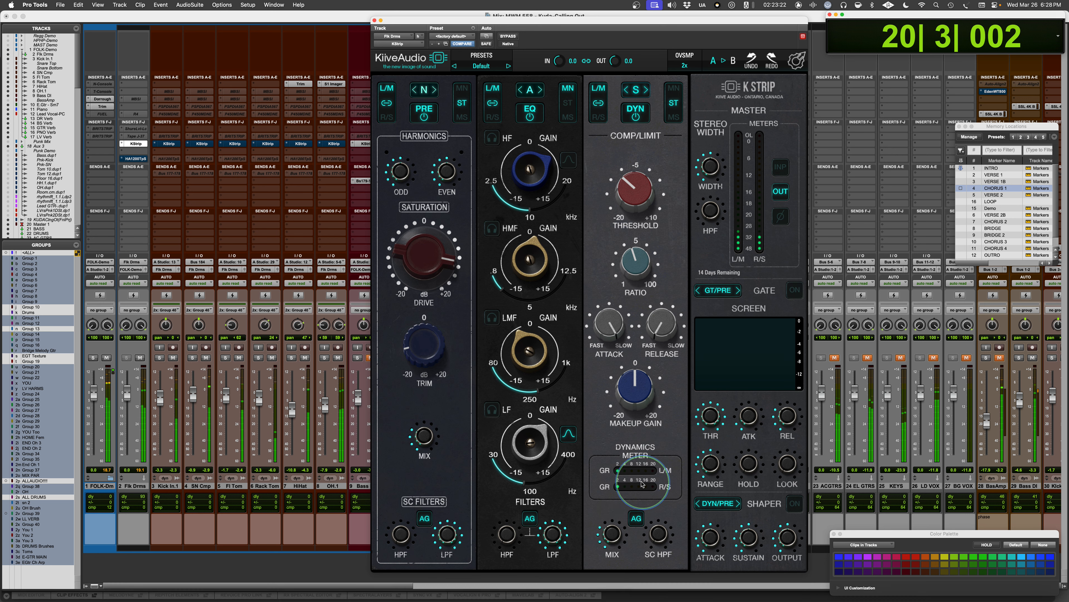
left_click_drag(609, 530, 607, 500)
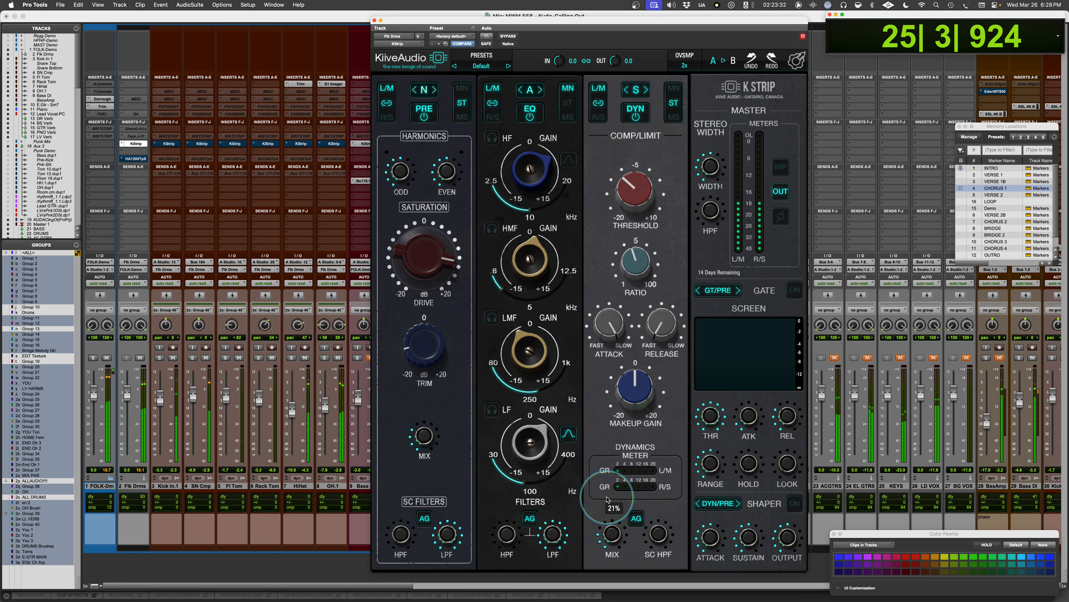
left_click_drag(607, 500, 608, 479)
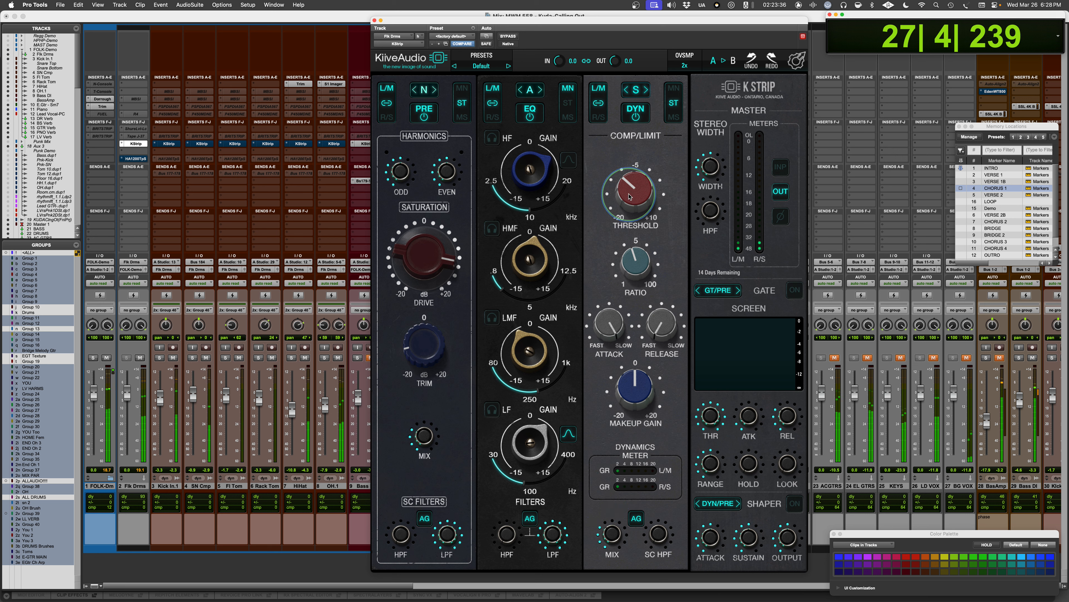
Fine-tune the model S compressor's threshold to about -9.7 dB and set its mix to about 36% during playback.
left_click_drag(630, 190, 628, 198)
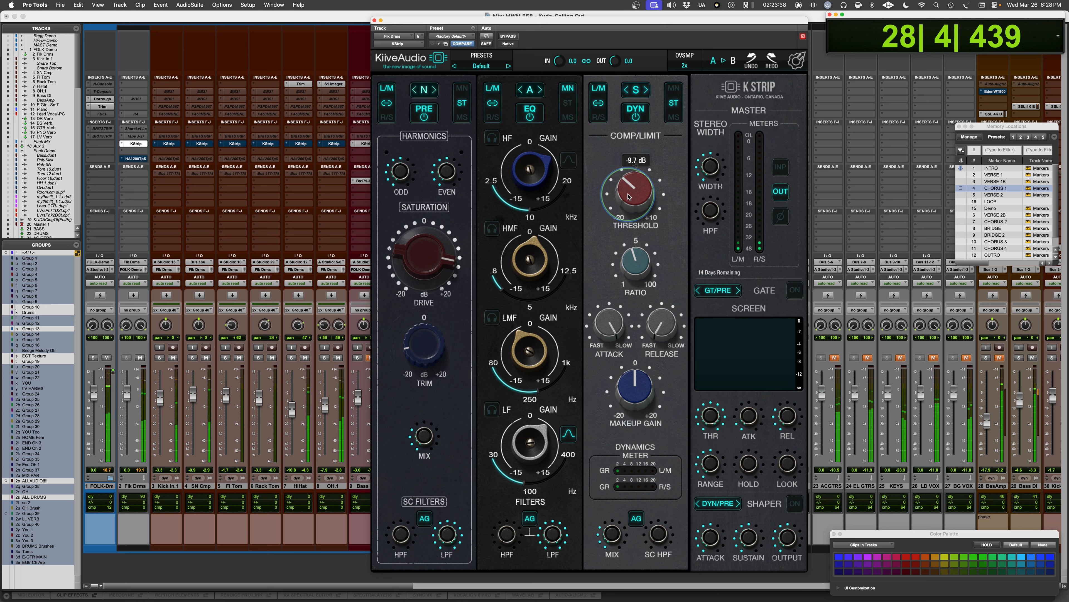
key("space")
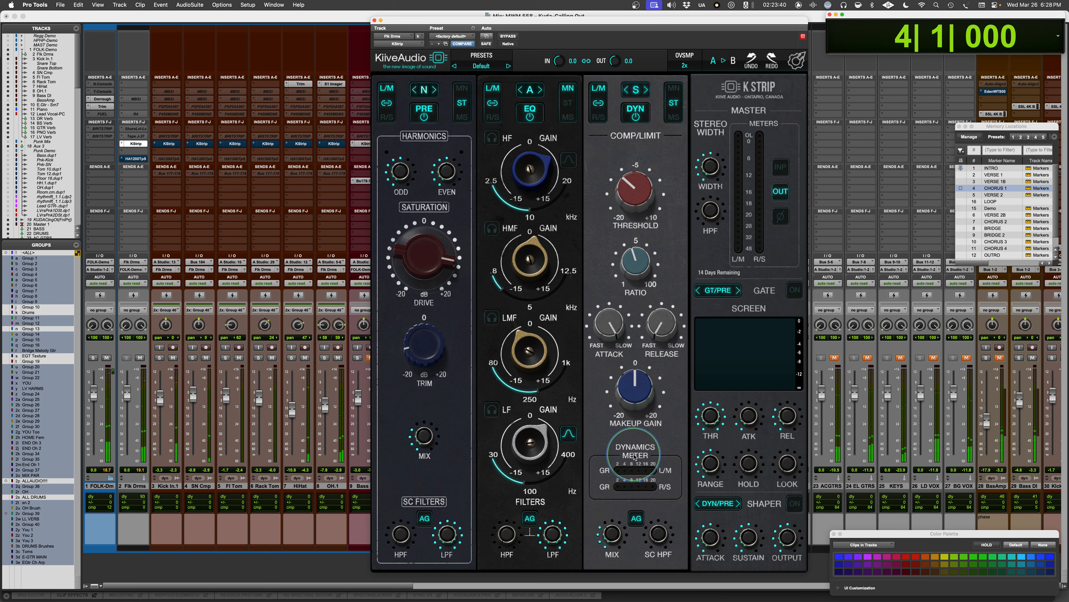
key("space")
left_click(613, 541)
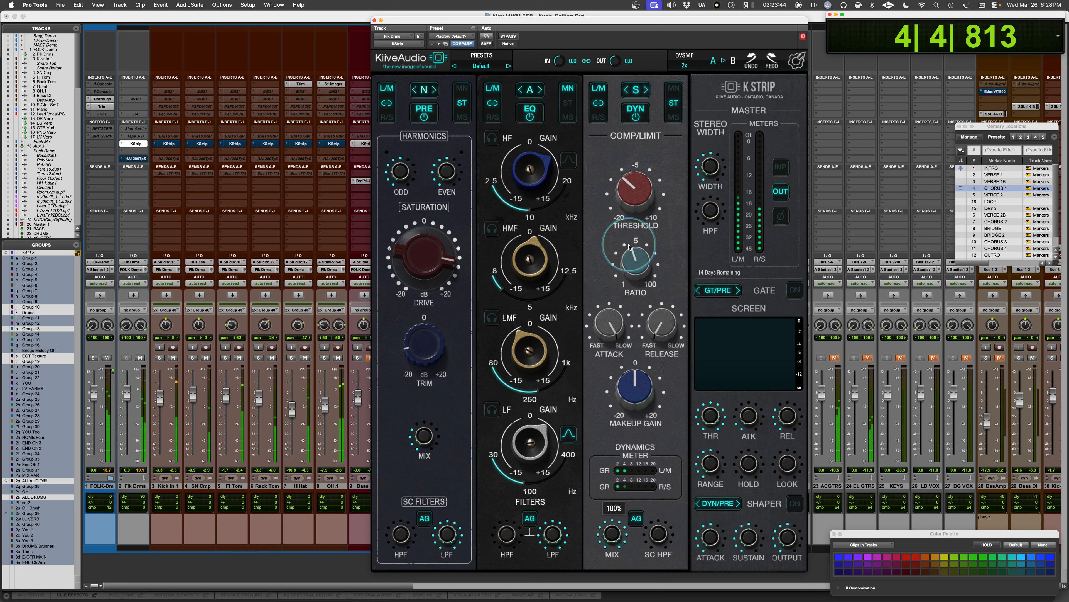
mouse_move(600, 531)
left_mouse_down()
mouse_move(604, 546)
mouse_move(611, 533)
left_mouse_up()
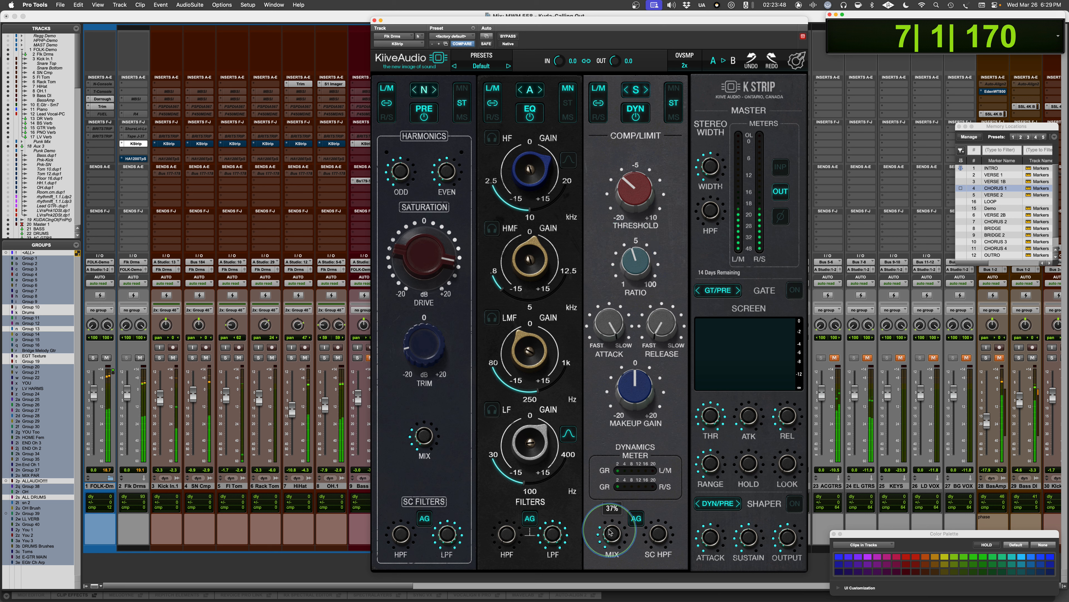
key("space")
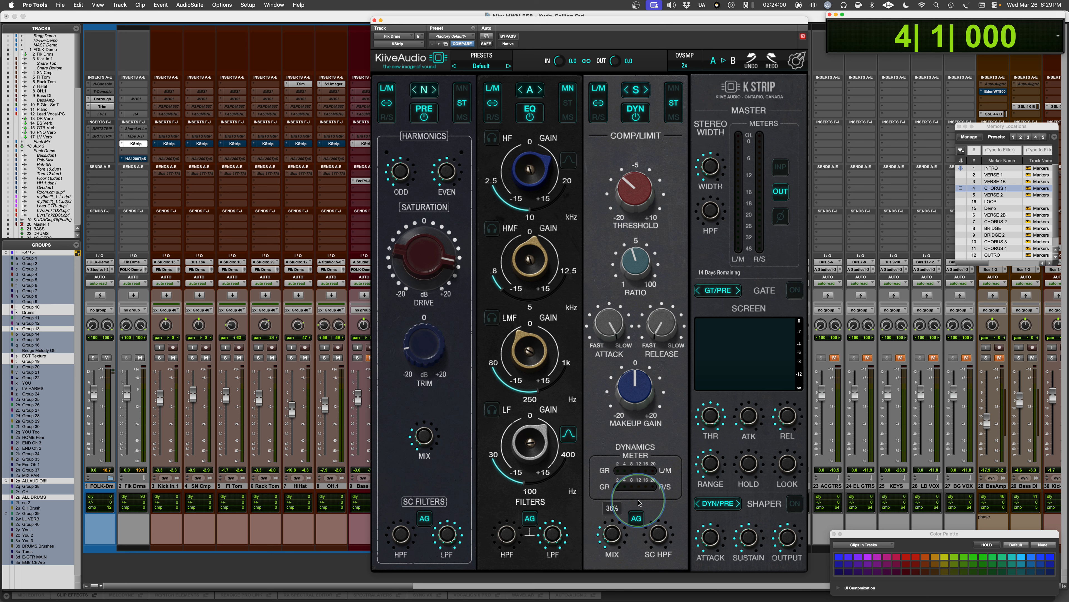
Compare the dynamics section bypassed and active during playback, and set the model S makeup gain to about 1.87 dB.
key("space")
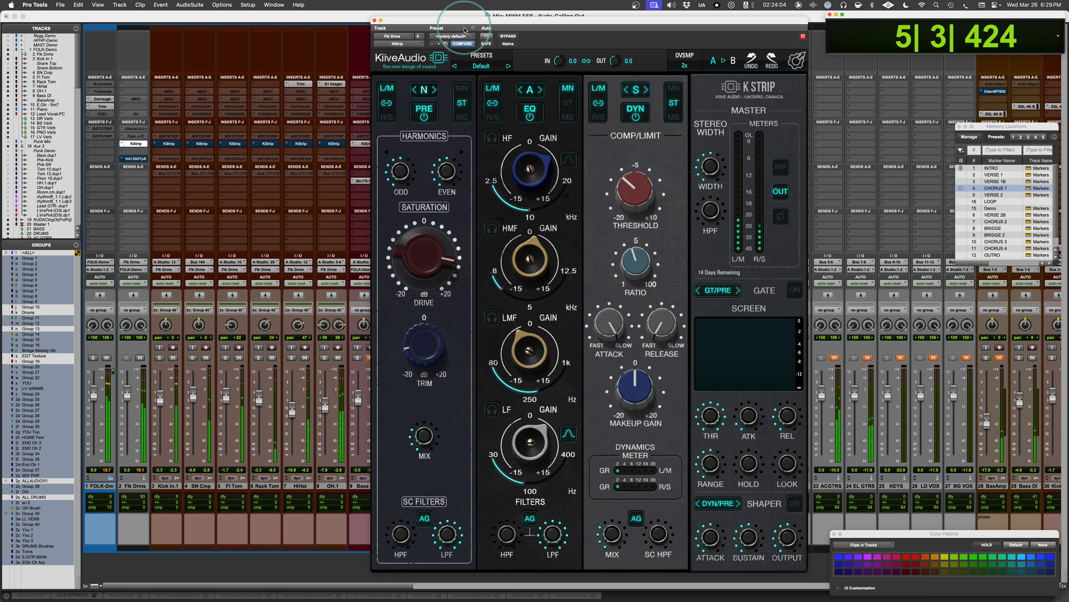
left_click(638, 114)
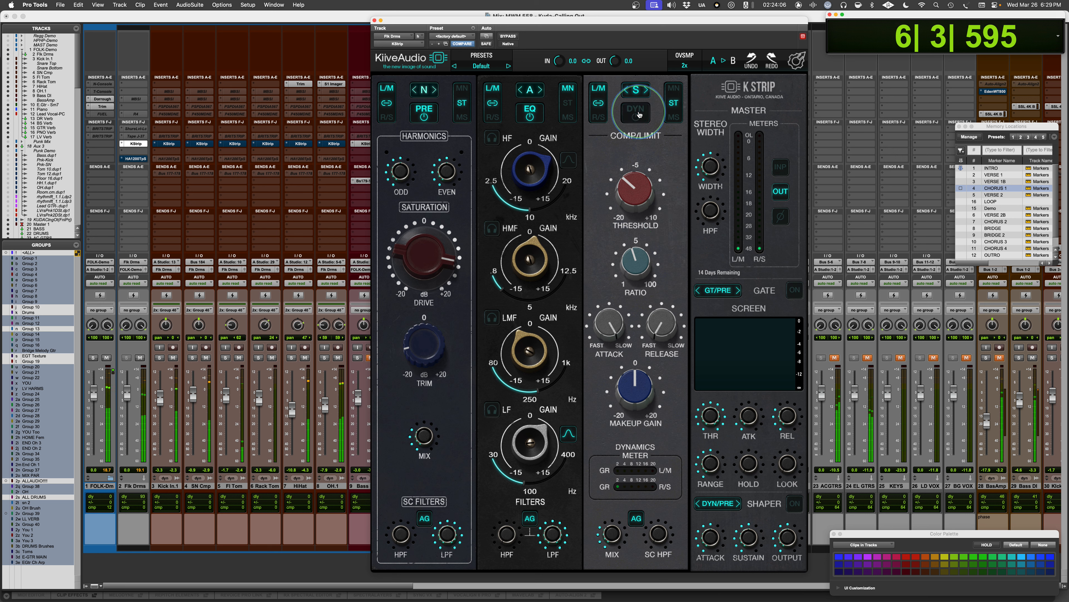
left_click(637, 113)
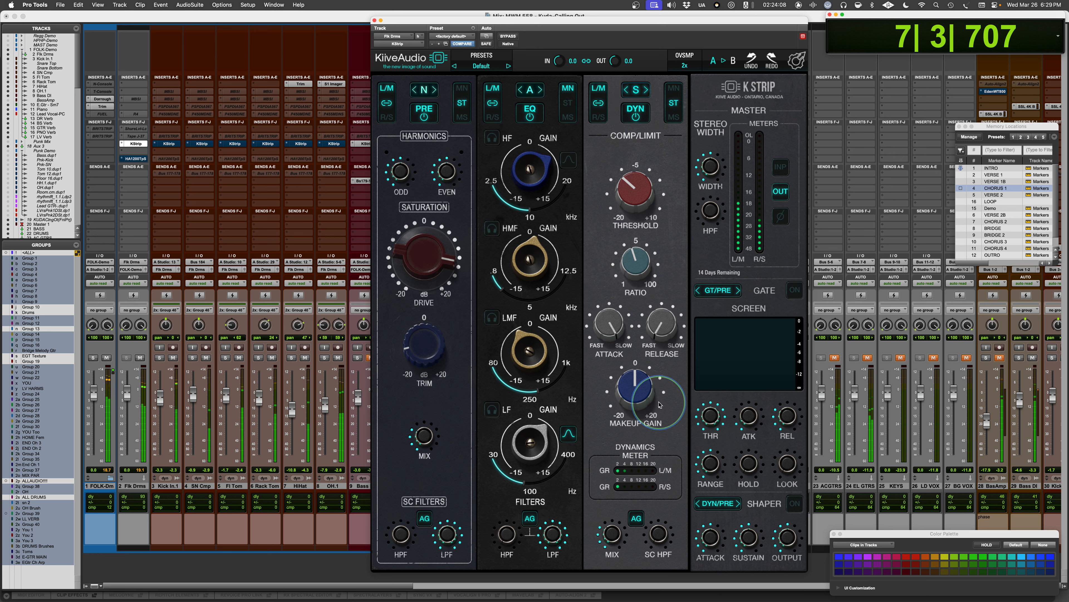
left_click_drag(627, 389, 626, 386)
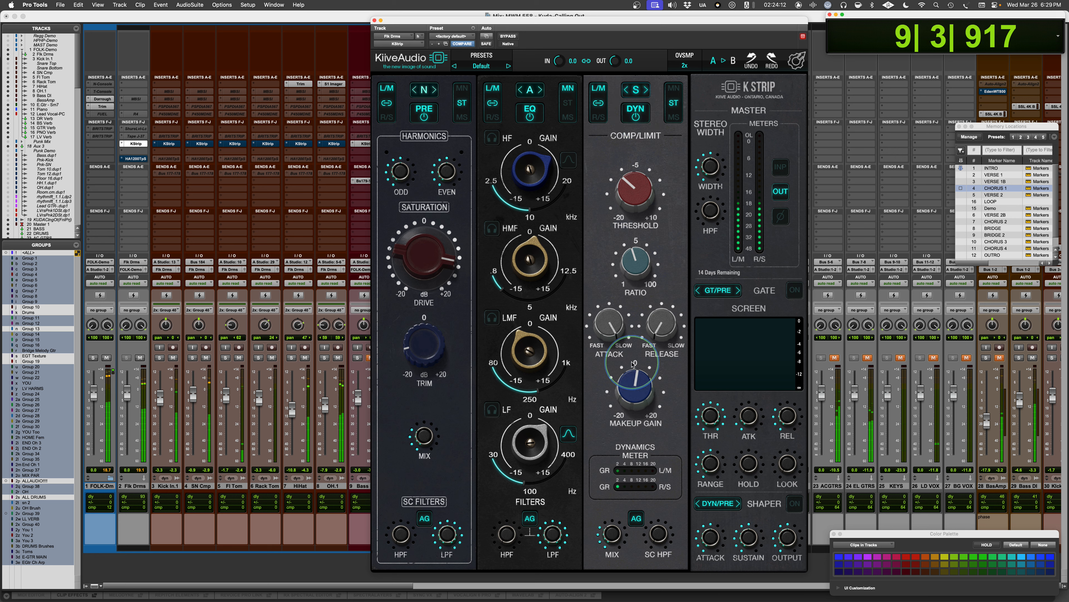
mouse_move(633, 364)
left_mouse_down()
mouse_move(622, 454)
mouse_move(640, 383)
left_mouse_up()
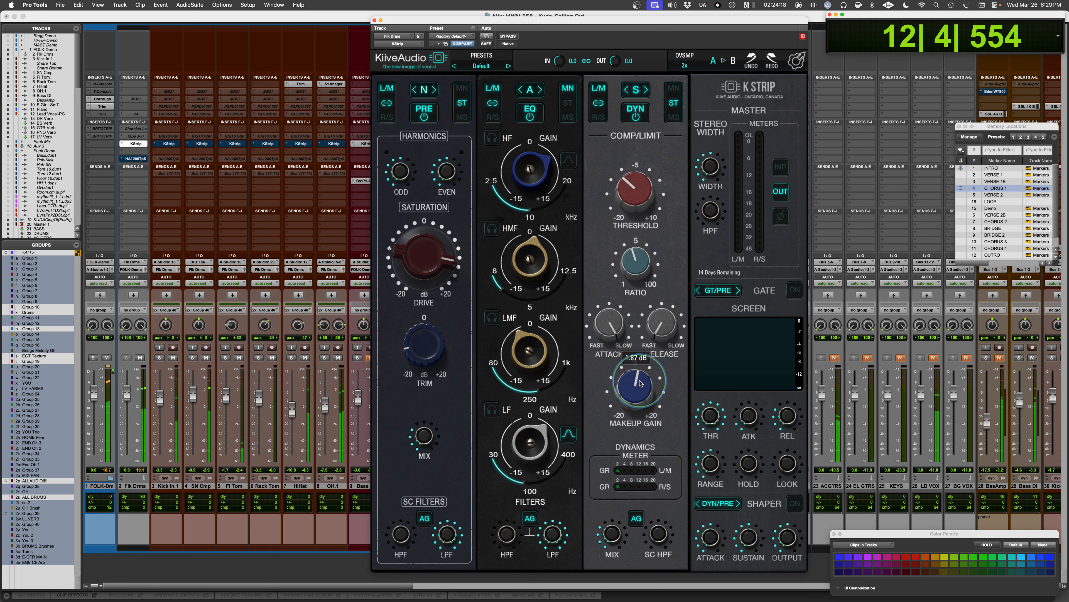
key("space")
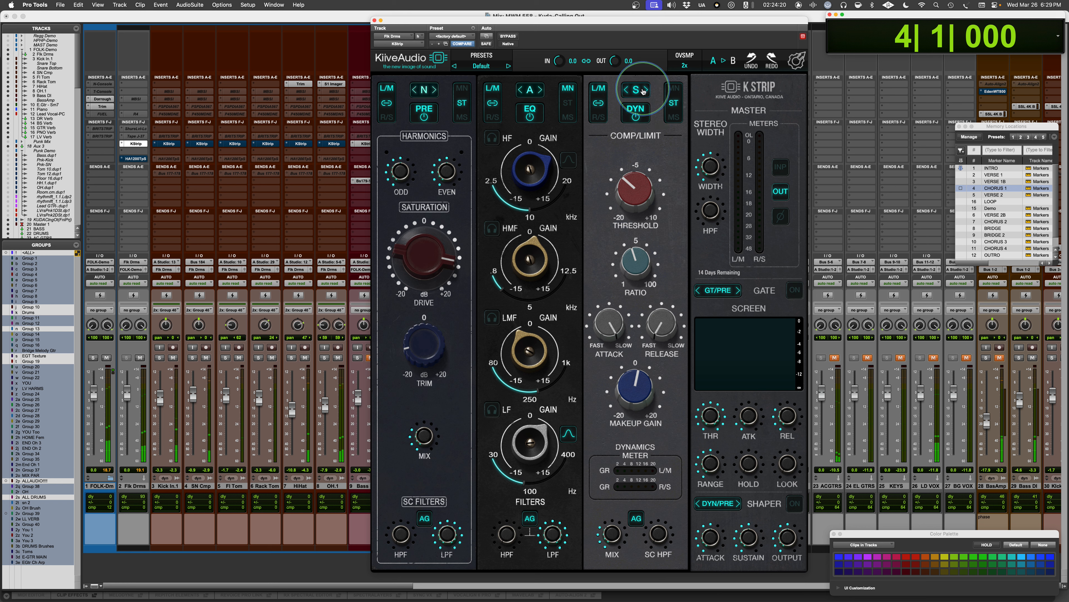
Check the makeup gain of the N, A and S compressor models, auditioning A and S during playback.
left_click(645, 89)
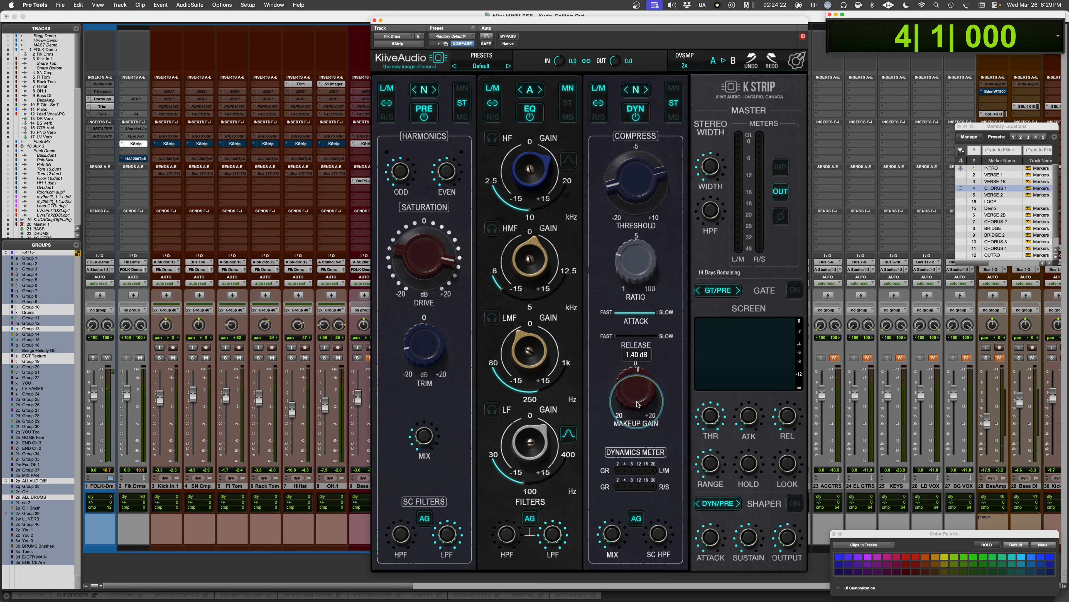
left_click(647, 91)
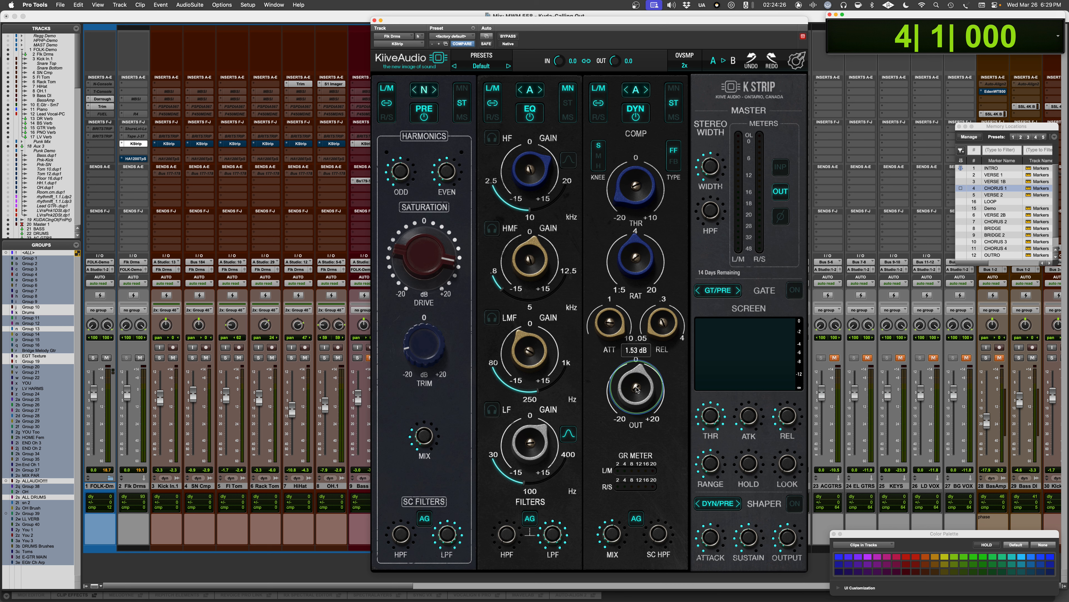
key("space")
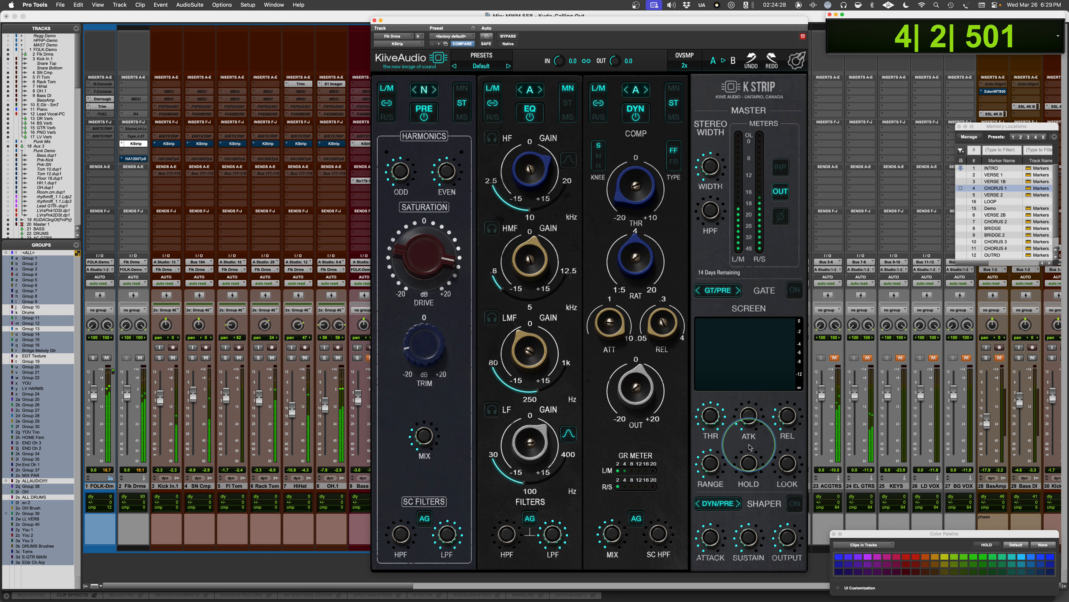
left_click(647, 91)
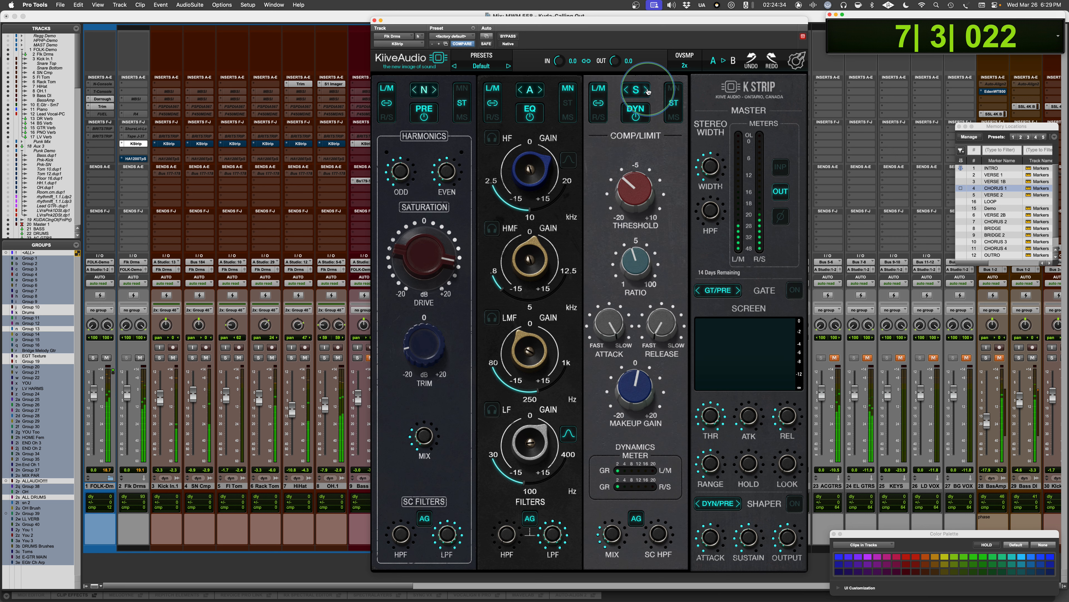
mouse_move(628, 403)
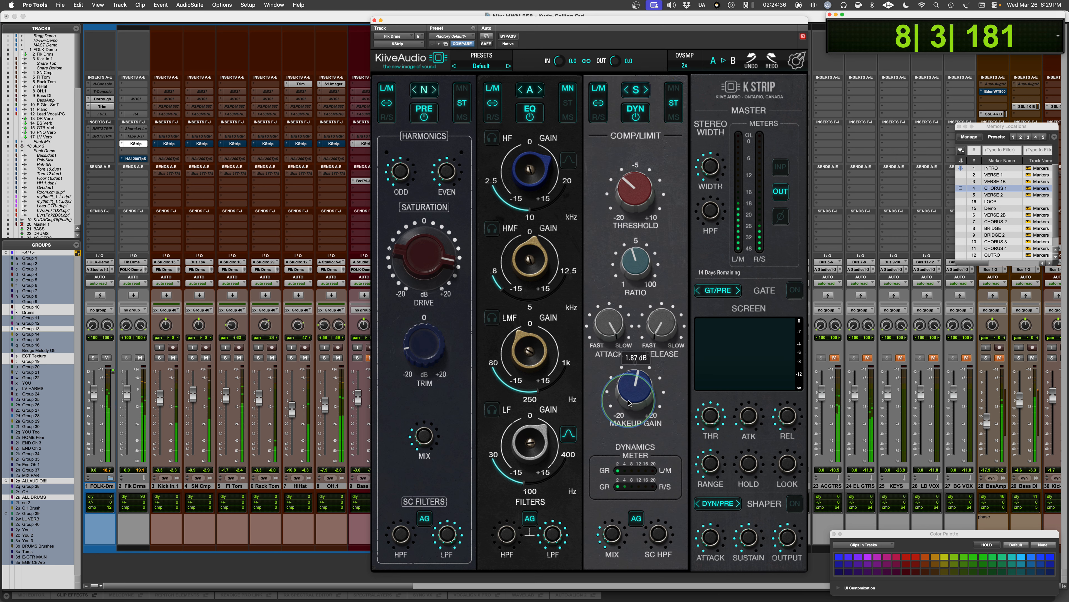
Switch the dynamics section through model N to model A and trim its output to about 1.25 dB during playback.
left_click(647, 90)
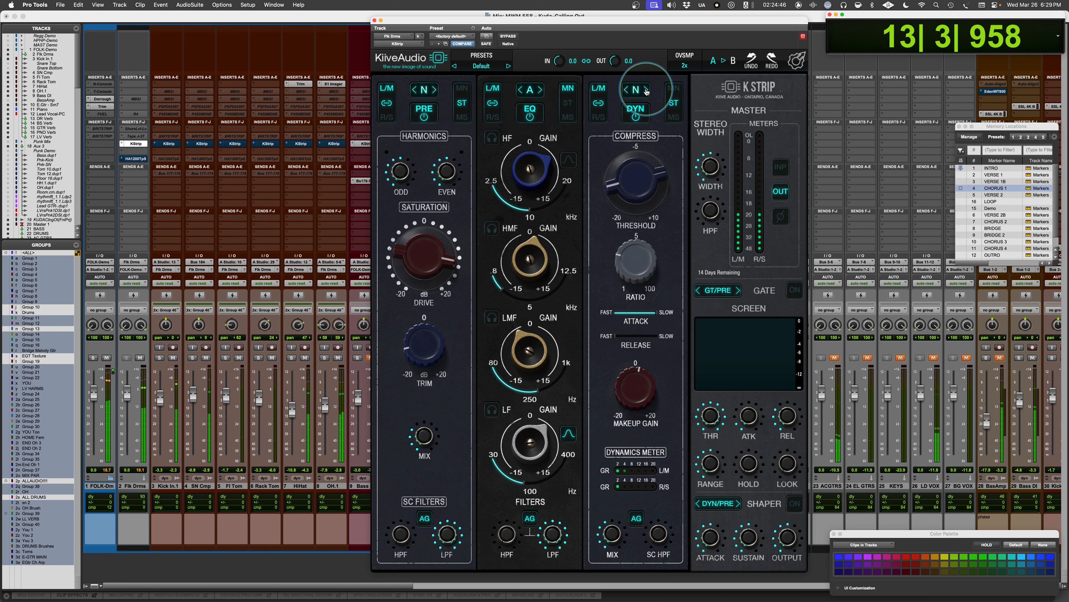
left_click(646, 90)
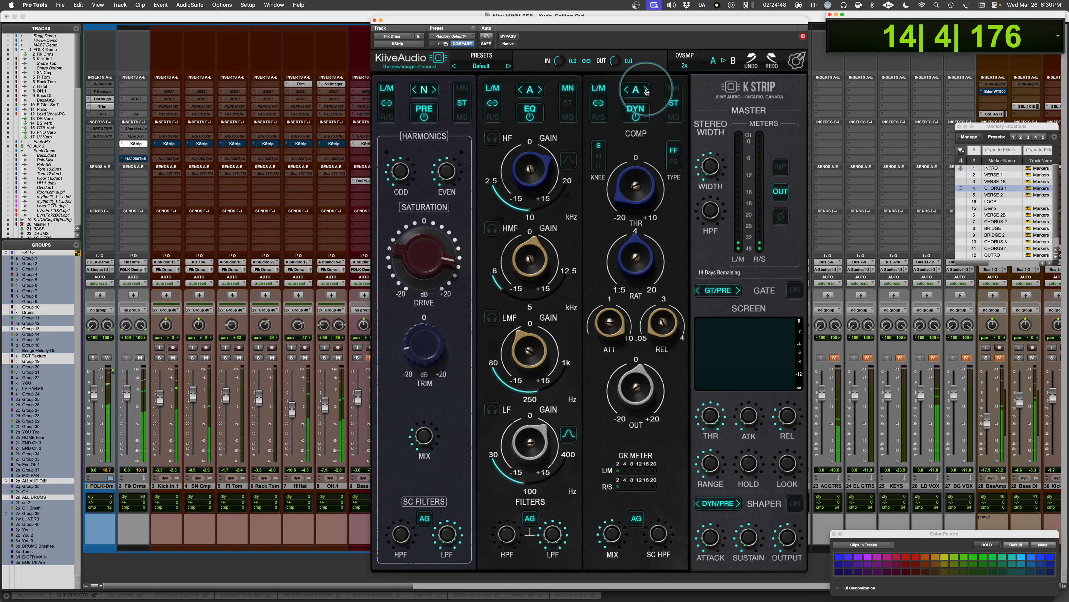
mouse_move(638, 396)
left_click_drag(638, 395, 636, 393)
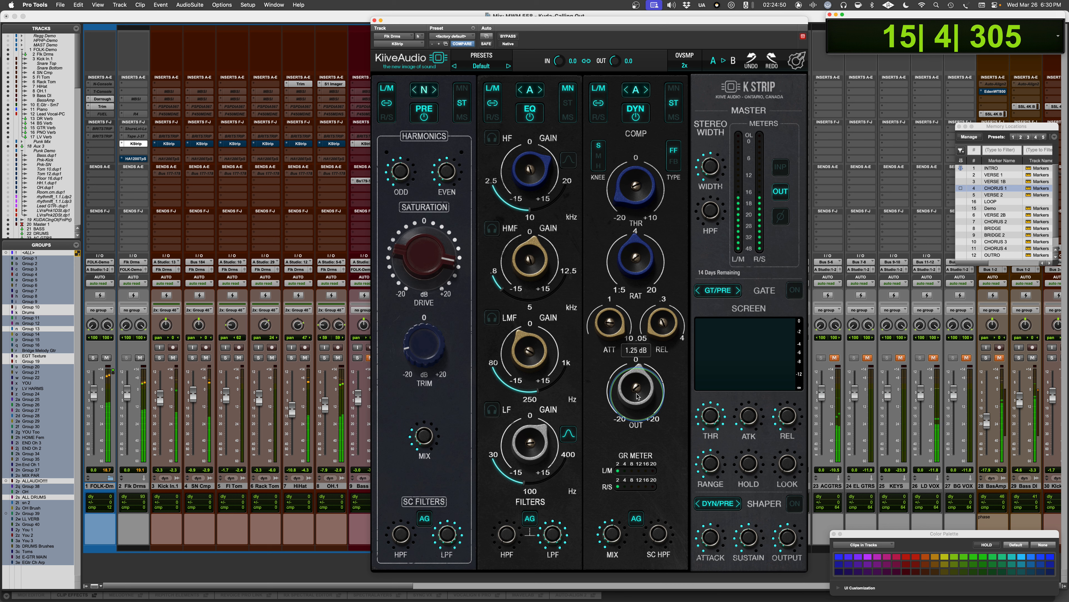
key("space")
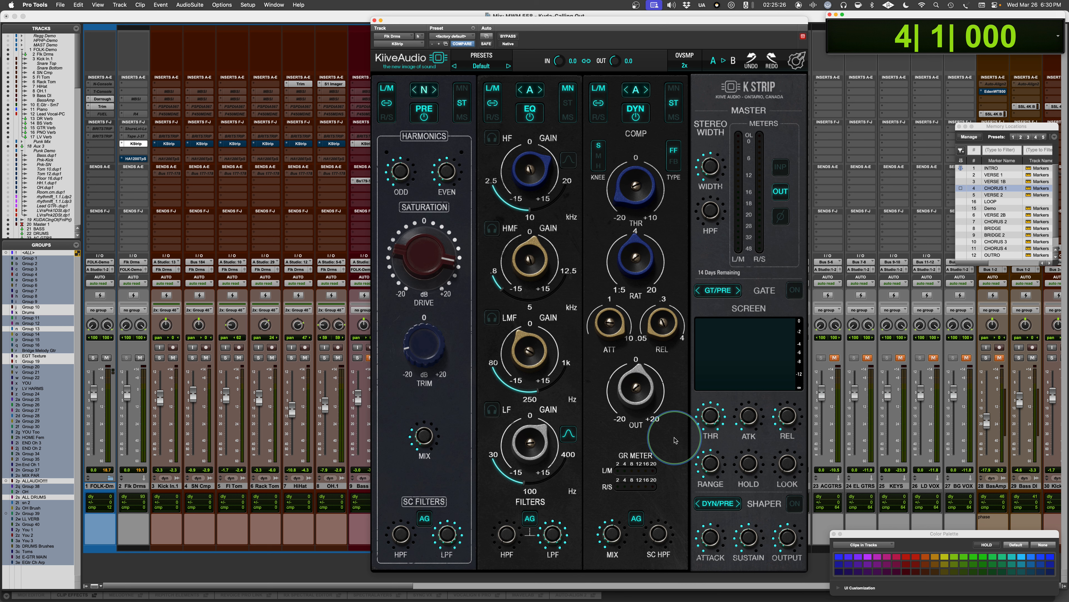
Enable the shaper in the DYN/POST position, then raise its attack to about 8.84 and ease it back during playback.
left_click(795, 501)
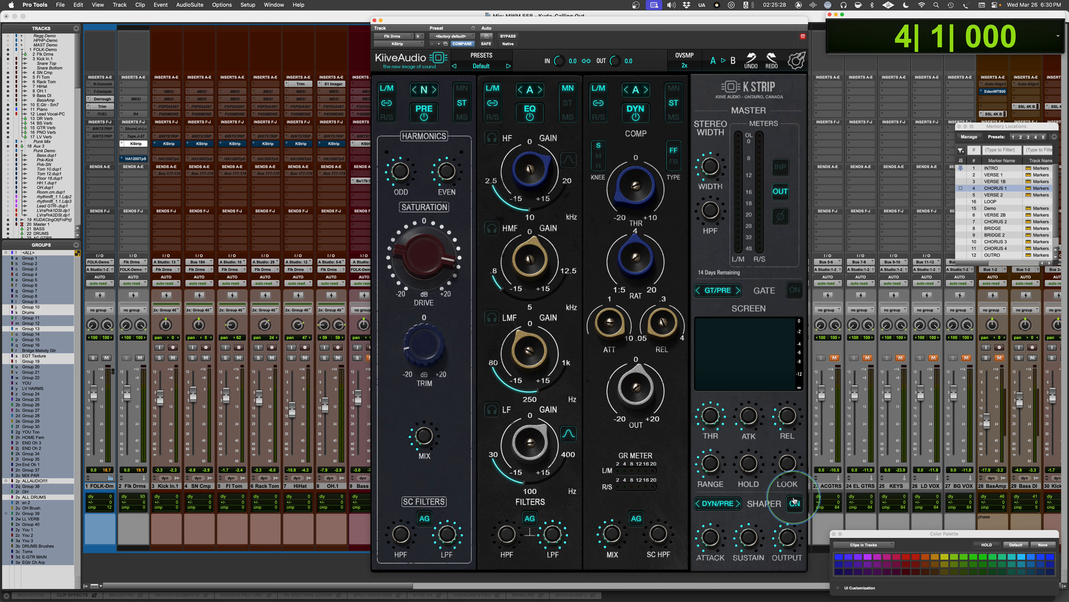
left_click(701, 504)
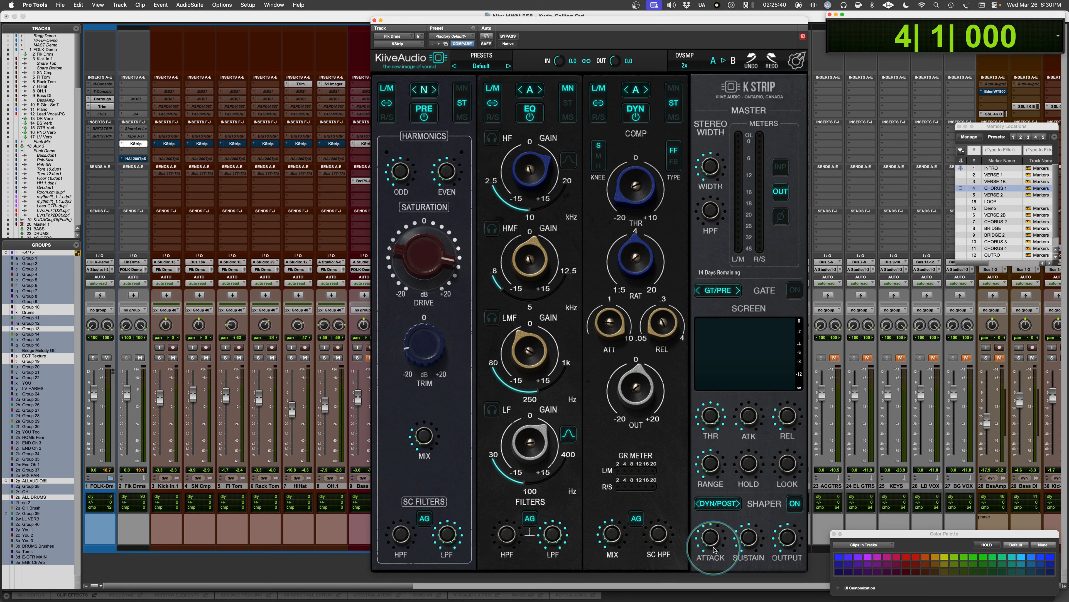
key("space")
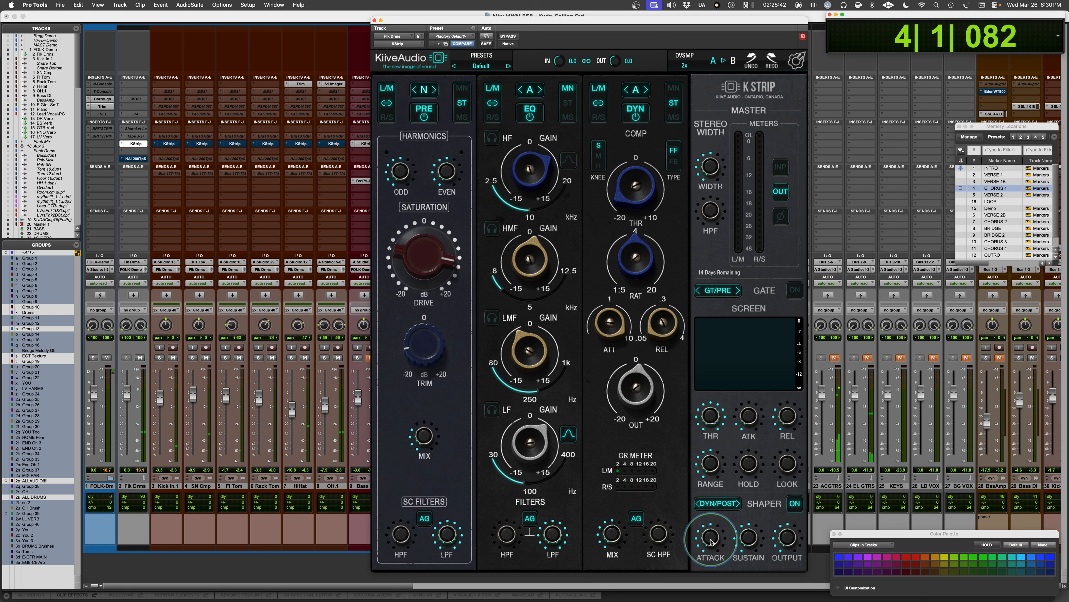
left_click_drag(711, 540, 714, 473)
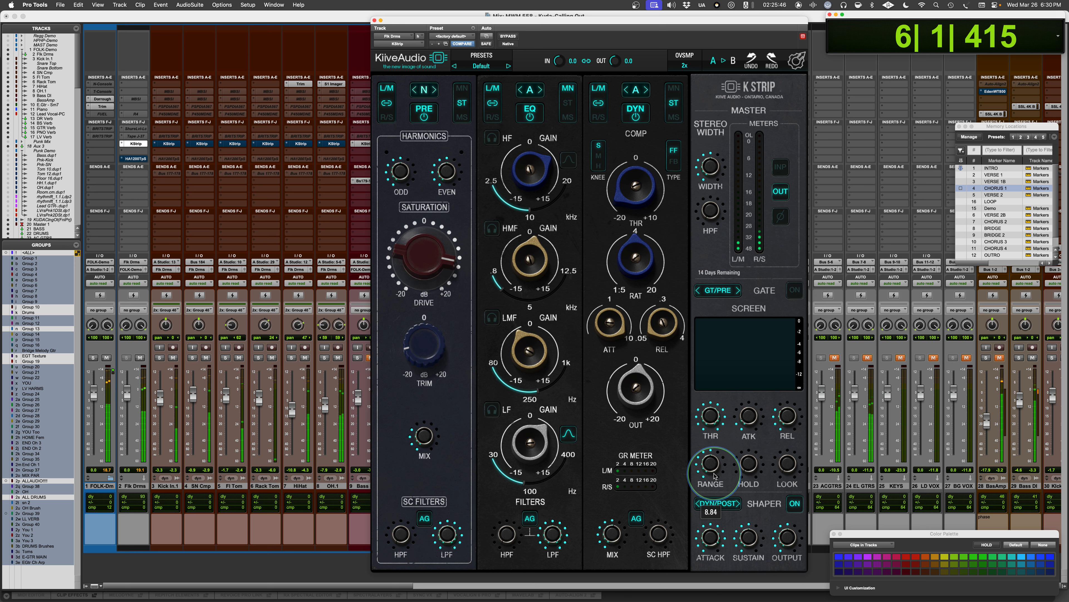
left_click_drag(714, 476, 742, 502)
Compare the shaper bypassed and active, leave it on and stop playback.
left_click(792, 505)
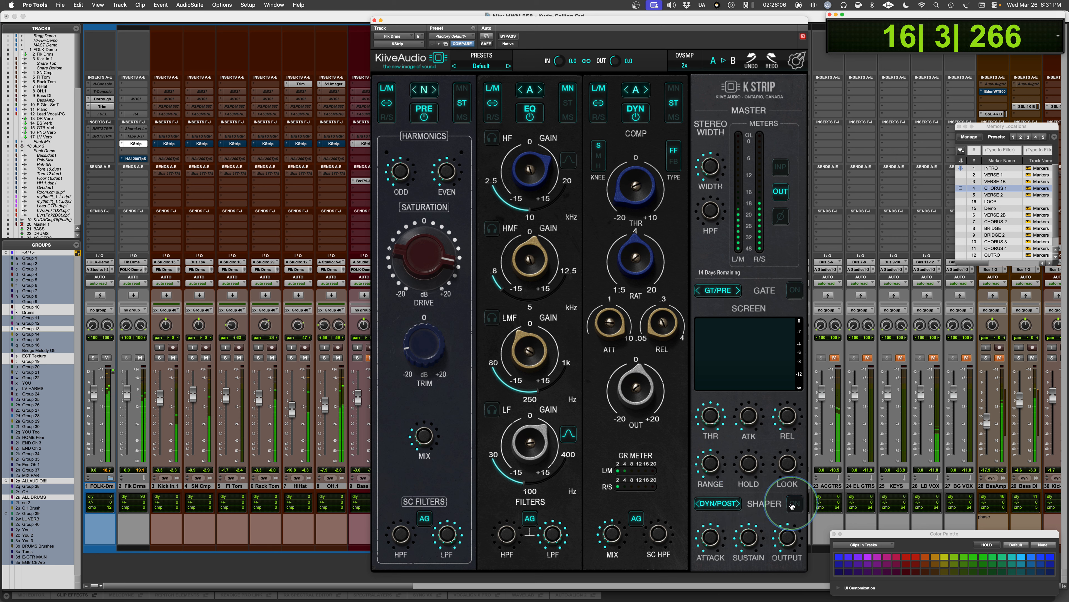
left_click(792, 505)
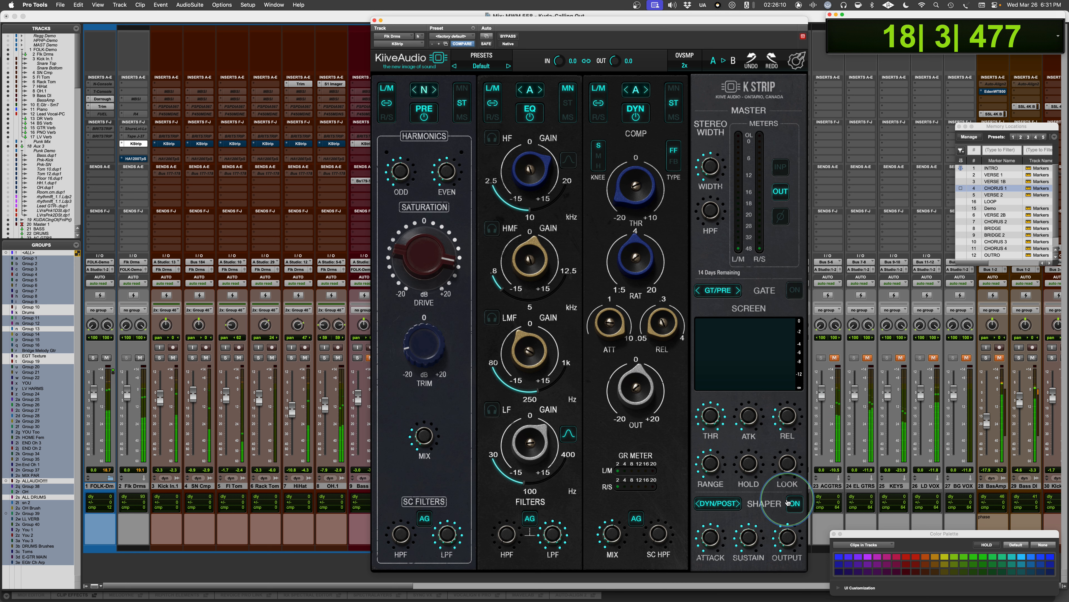
key("space")
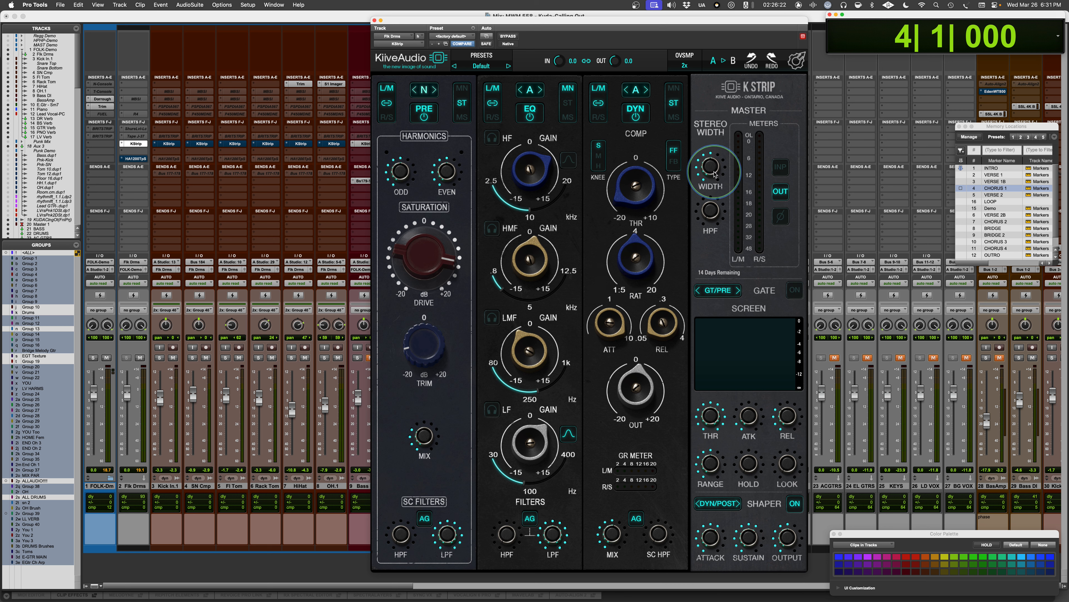
Adjust the master stereo width during playback and set its high-pass filter to about 128 Hz.
key("space")
left_click_drag(715, 174, 727, 172)
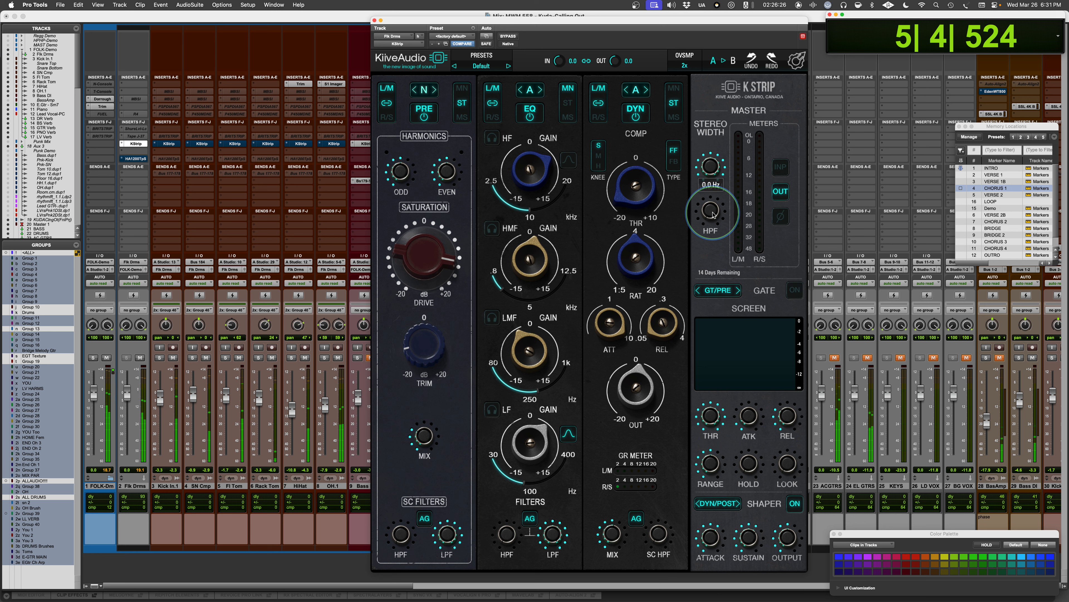
left_click_drag(711, 210, 711, 140)
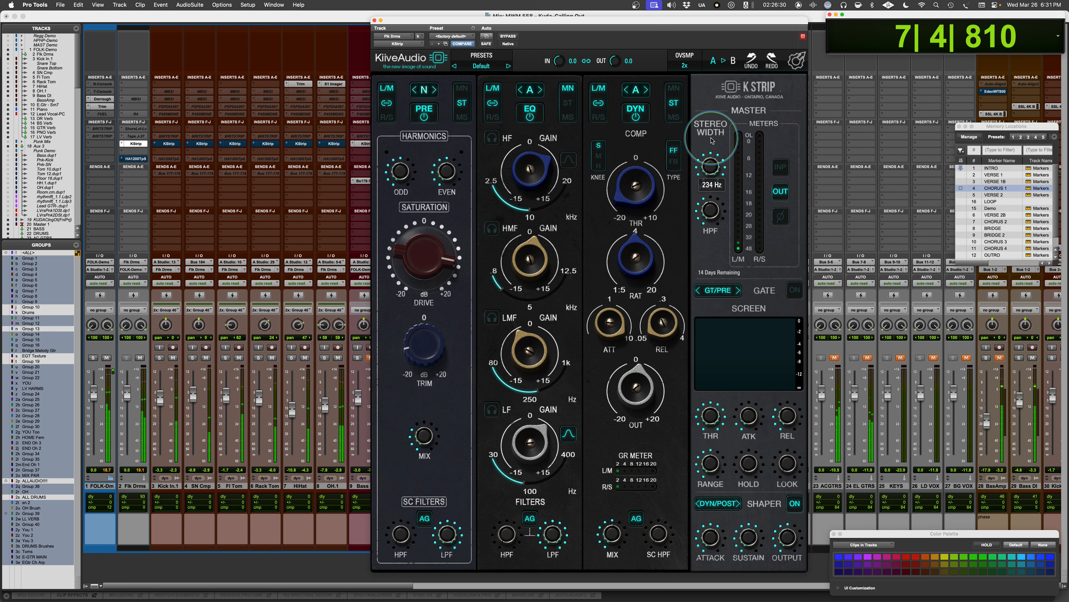
left_click_drag(712, 141, 709, 168)
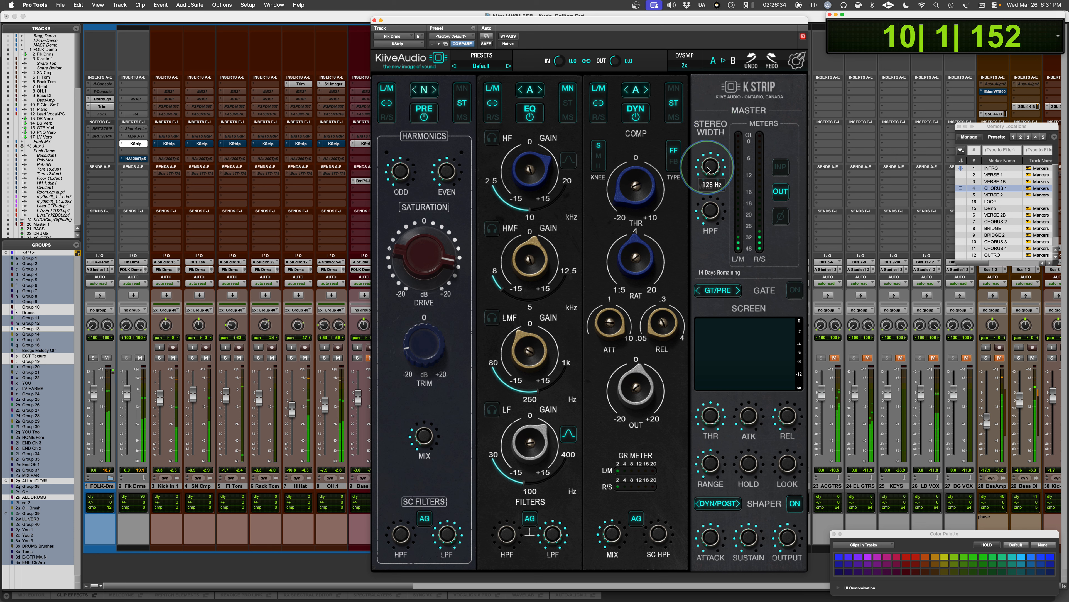
key("space")
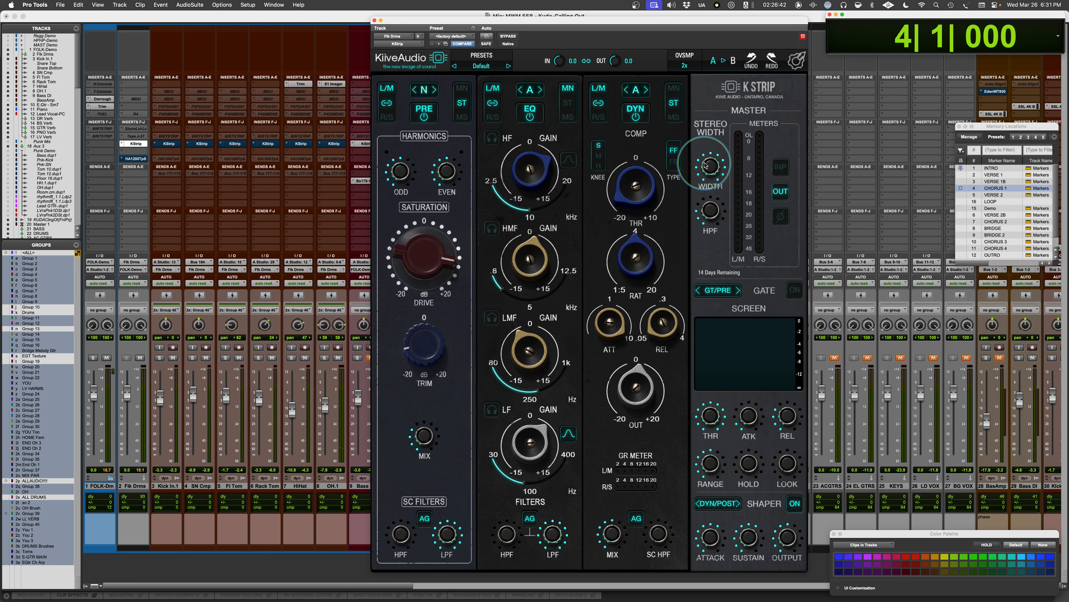
Cycle the gate's placement option and return it to GT/PRE.
scroll(707, 167, "down", 5)
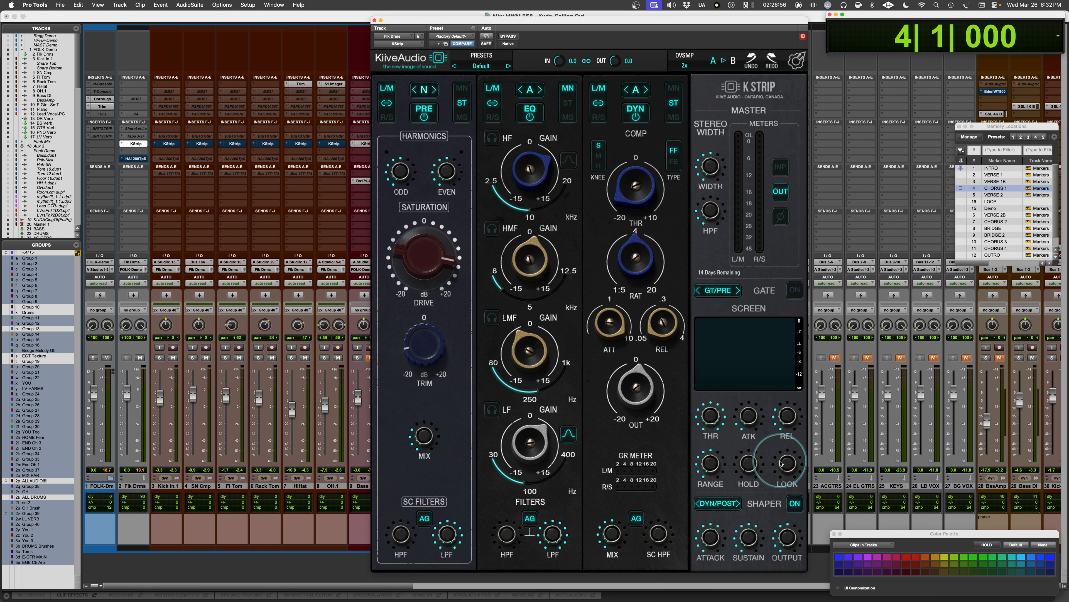
left_click(728, 292)
left_click(727, 292)
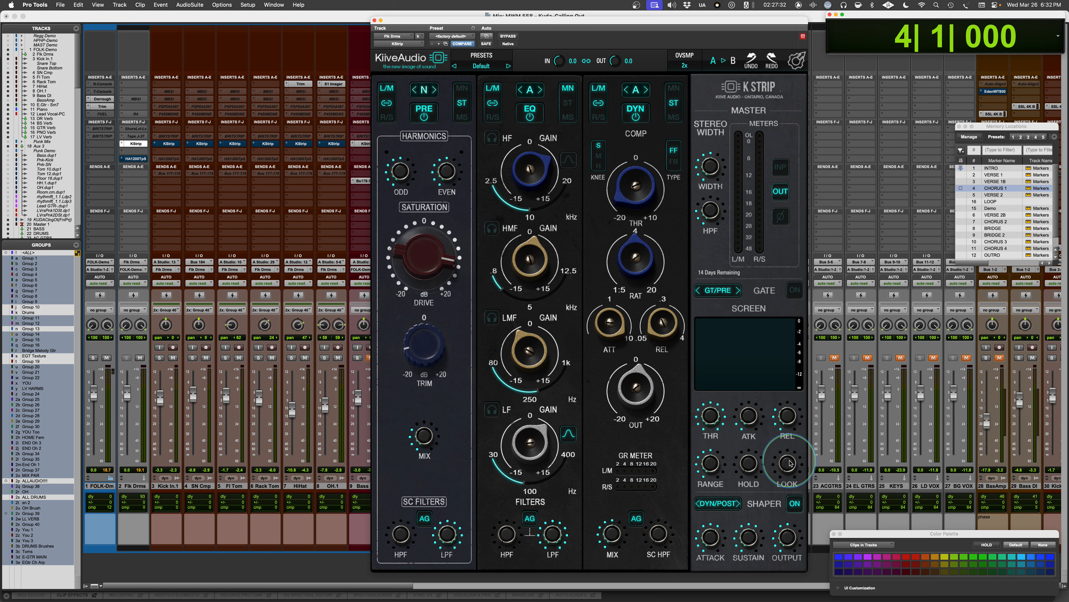
Switch to Microsoft PowerPoint.
key("super+Tab")
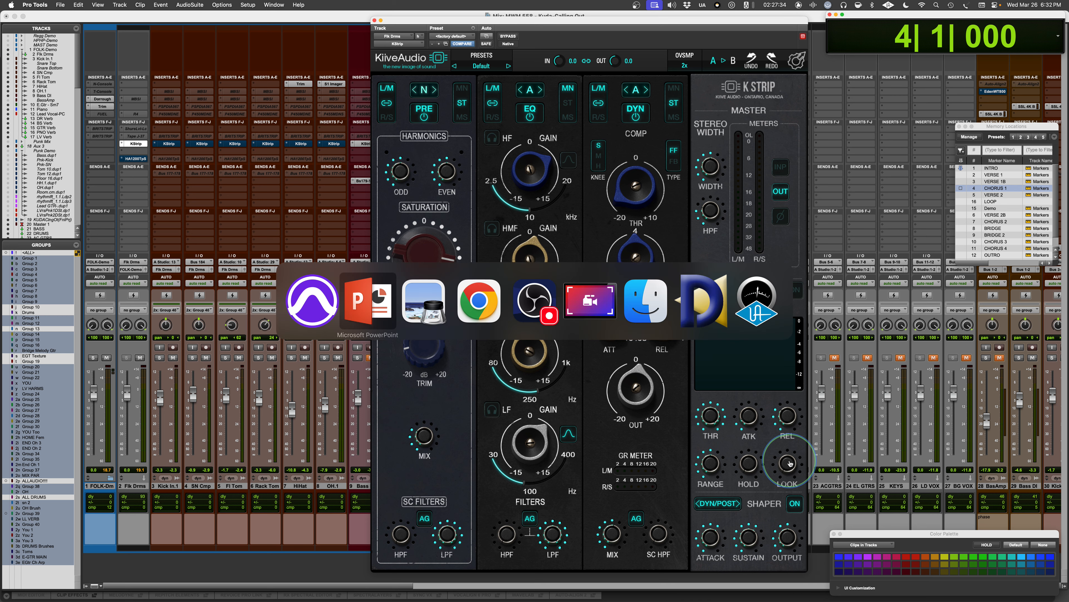